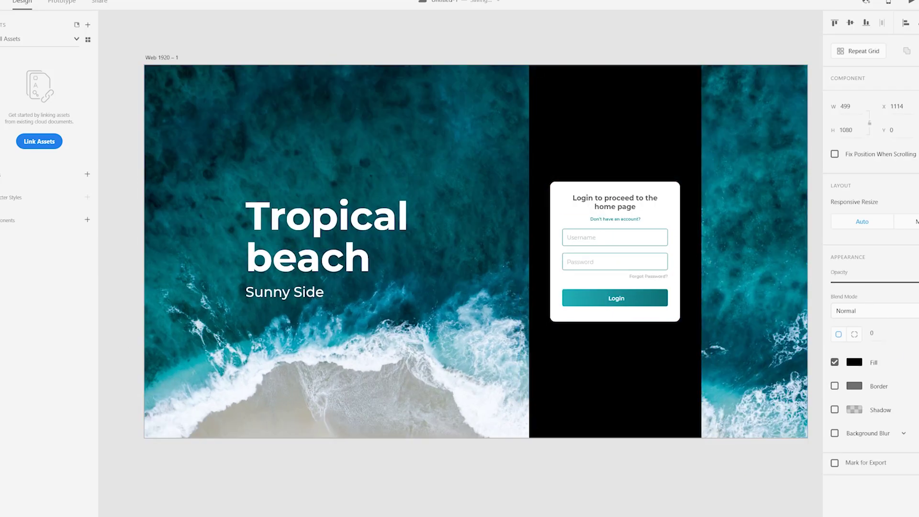
Step: Give the black vertical rectangle behind the login card a linear gradient fill and lower the opacity of its end stop
left_click(854, 362)
left_click(733, 283)
left_click(728, 297)
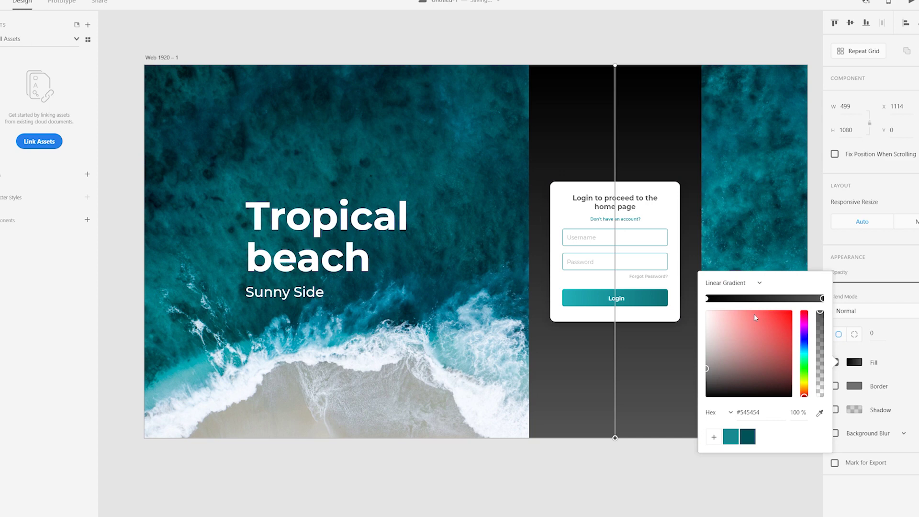
left_click(822, 298)
left_click_drag(820, 312, 821, 396)
left_click_drag(823, 328, 823, 362)
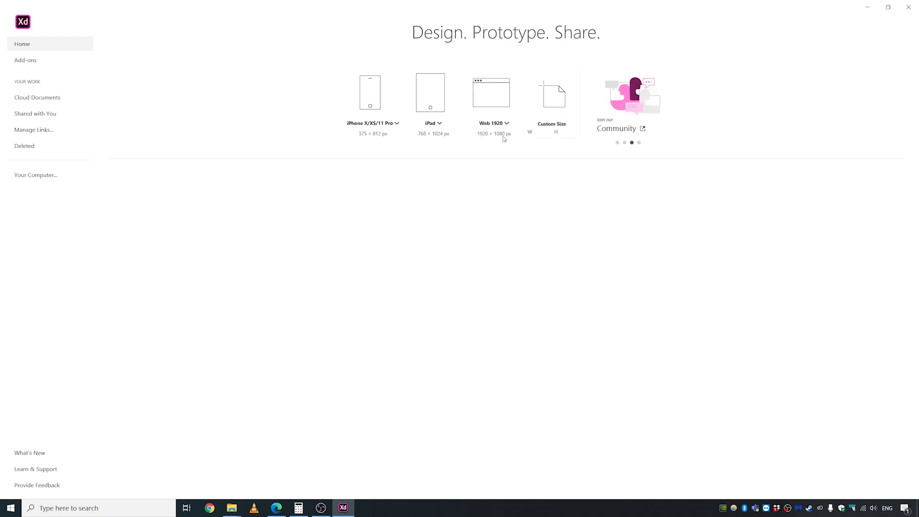
Step: Create a new document with a Web 1920 artboard of 1920 × 1080 px
left_click(493, 93)
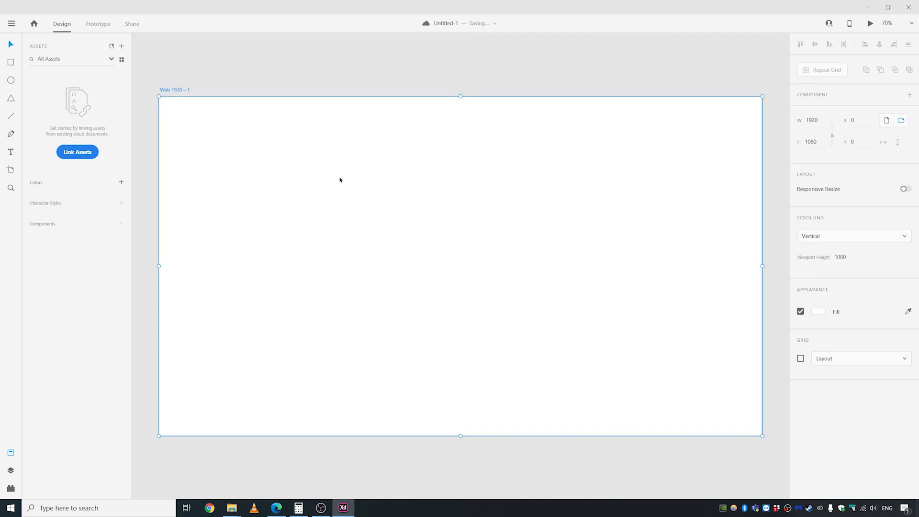
scroll(297, 169, "down", 2)
scroll(297, 170, "up", 2)
left_click(801, 359)
left_click(801, 359)
left_click(250, 90)
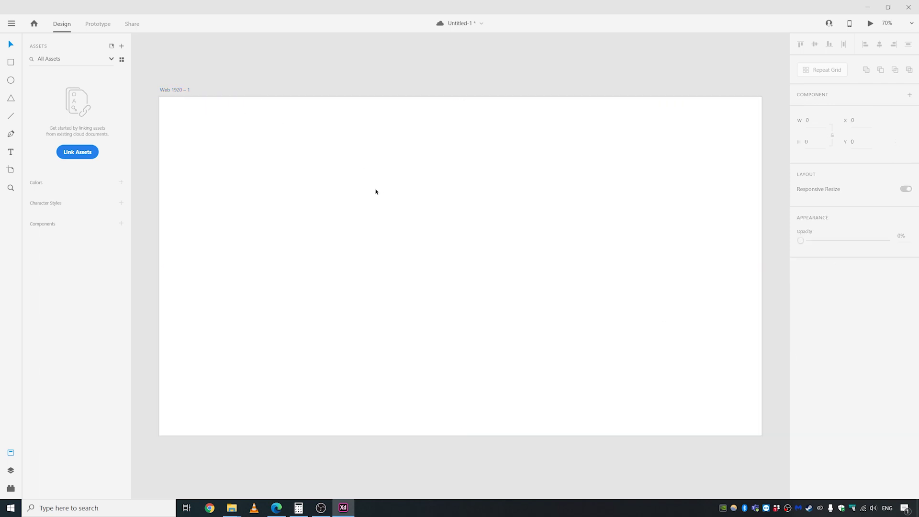
scroll(334, 199, "down", 2)
scroll(333, 194, "up", 2)
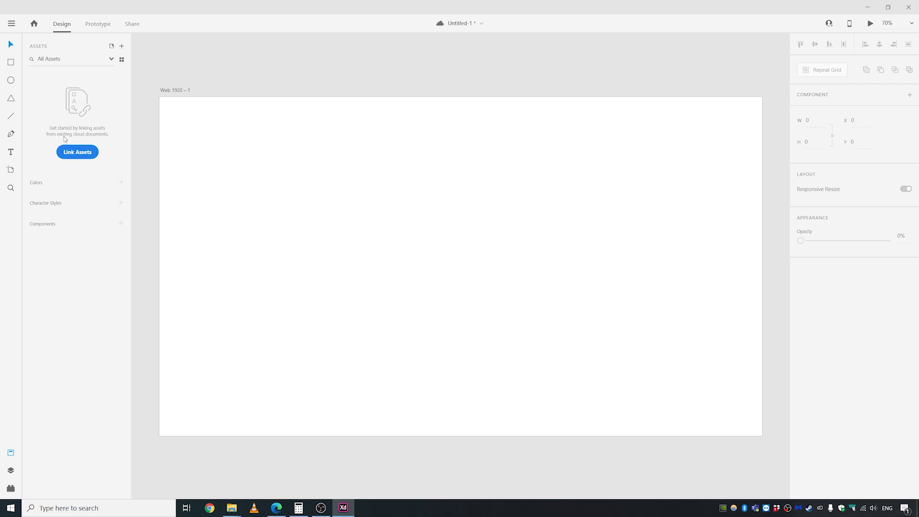
Step: Draw a 1920 × 1080 background rectangle that covers the whole artboard
left_click(10, 60)
mouse_move(170, 102)
left_mouse_down()
mouse_move(215, 154)
mouse_move(504, 344)
mouse_move(762, 436)
left_mouse_up()
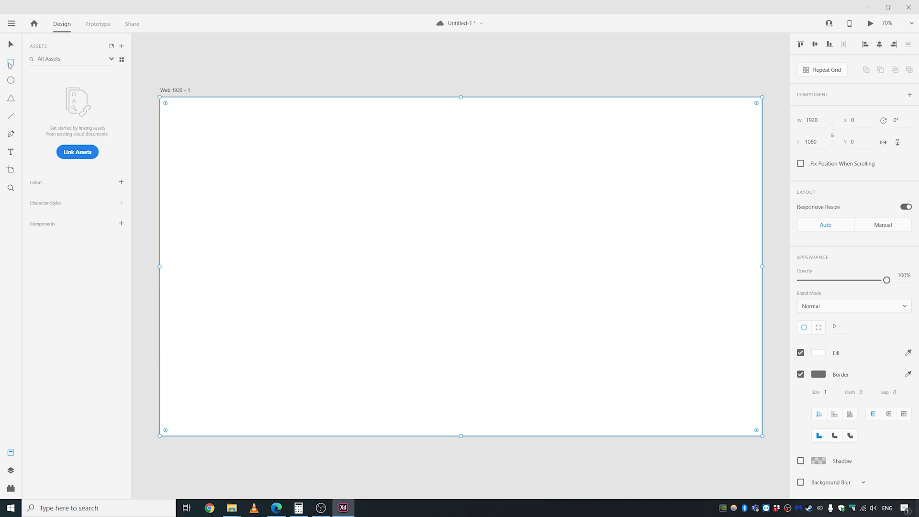
scroll(375, 219, "down", 1)
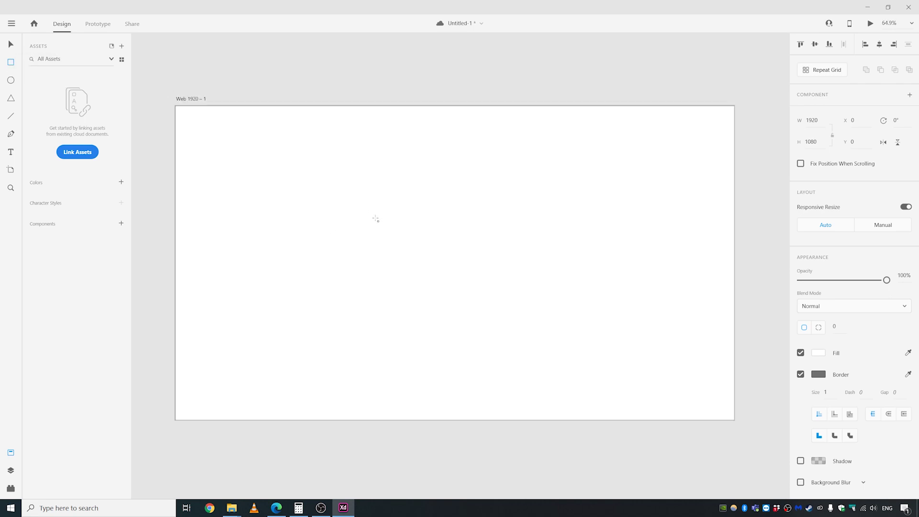
scroll(376, 219, "up", 1)
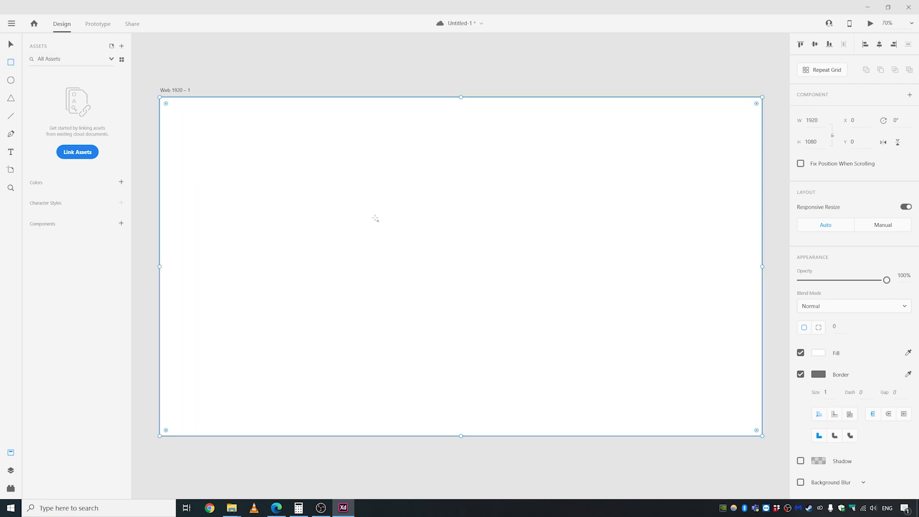
Step: Give the background rectangle a light grey fill without a border, and lock it in place
left_click(819, 353)
left_click_drag(737, 340, 675, 308)
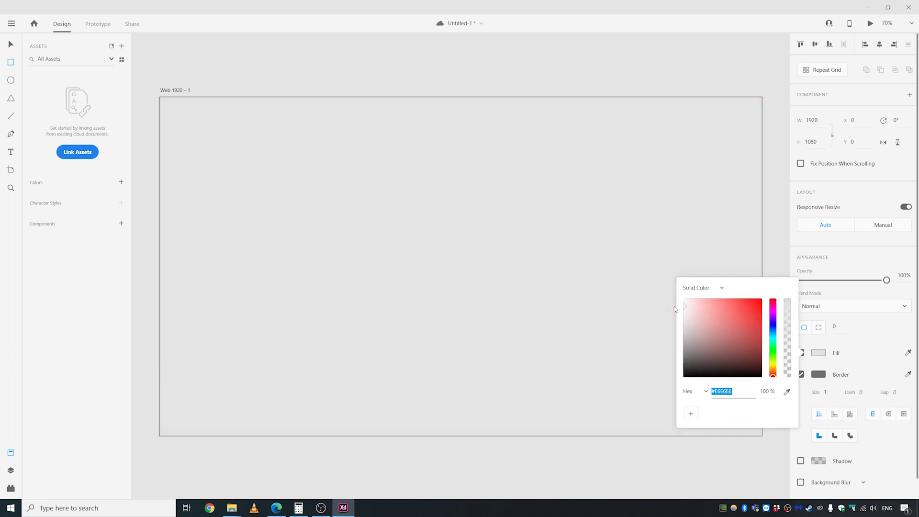
left_click(675, 309)
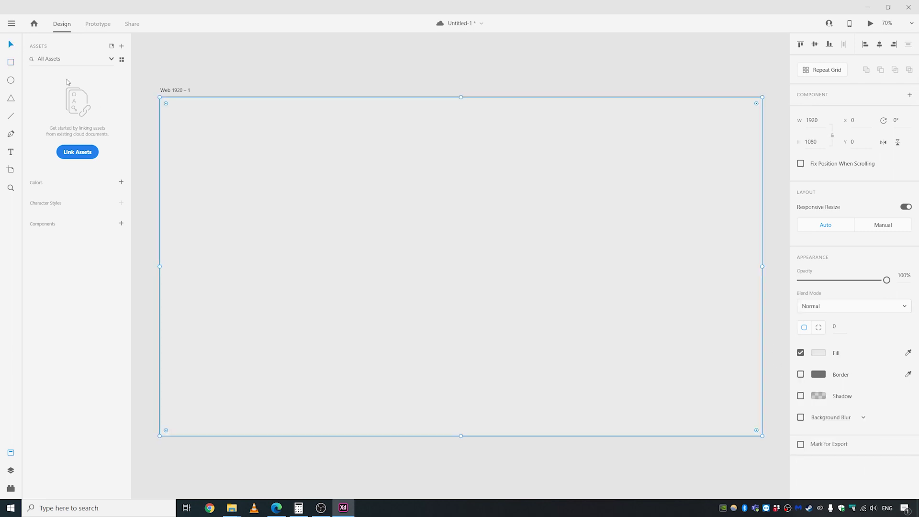
right_click(289, 211)
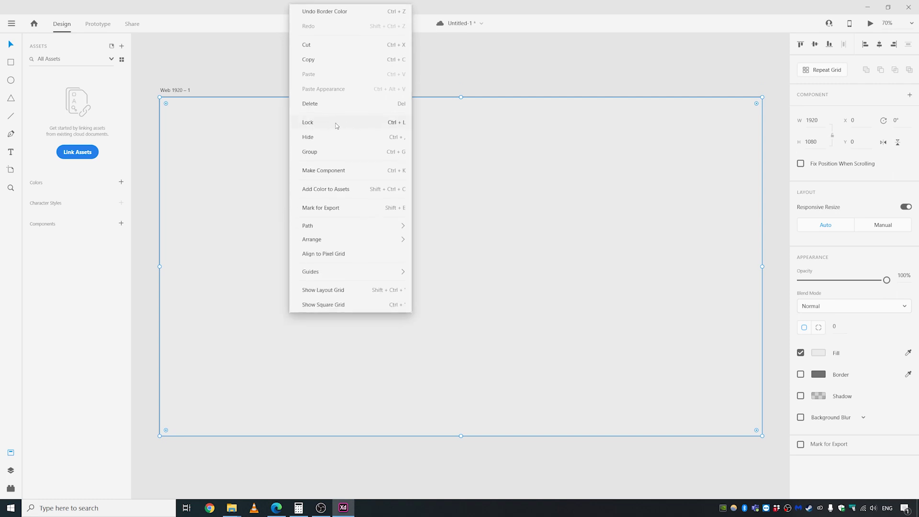
left_click(337, 126)
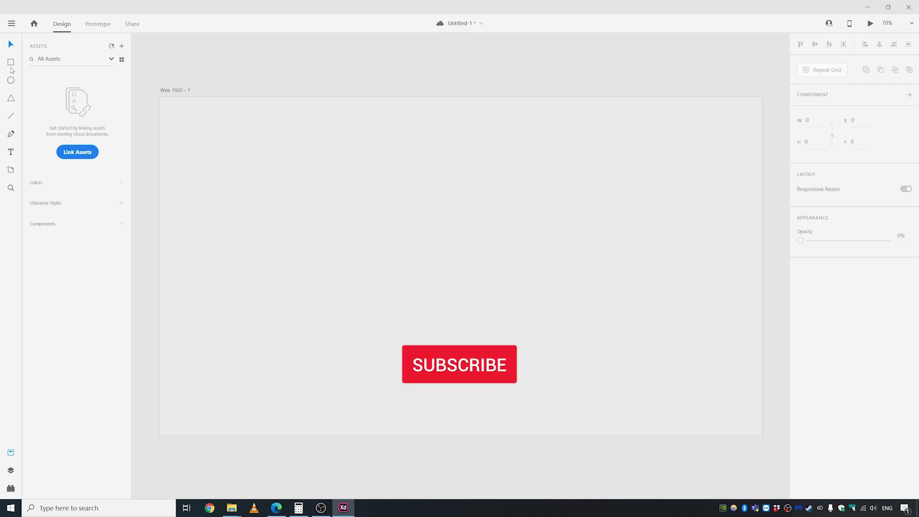
Step: Draw a borderless white card about 376 × 452 centred on the artboard, with a corner radius of 20
left_click(11, 62)
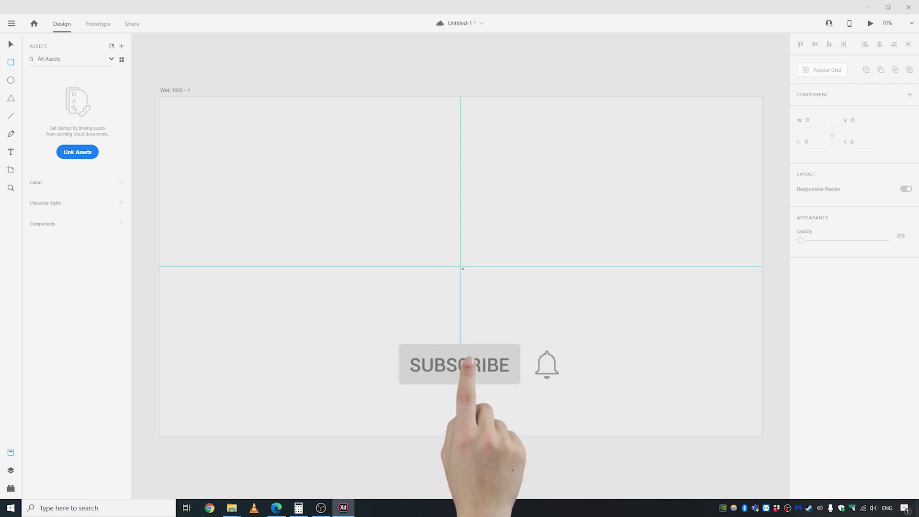
mouse_move(461, 267)
left_mouse_down()
mouse_move(456, 179)
mouse_move(474, 286)
mouse_move(521, 338)
left_mouse_up()
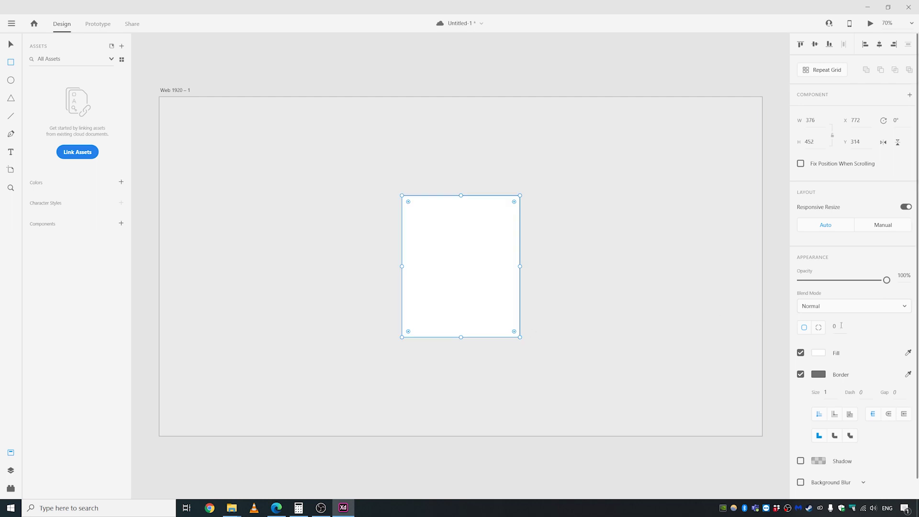
left_click(839, 326)
type("20")
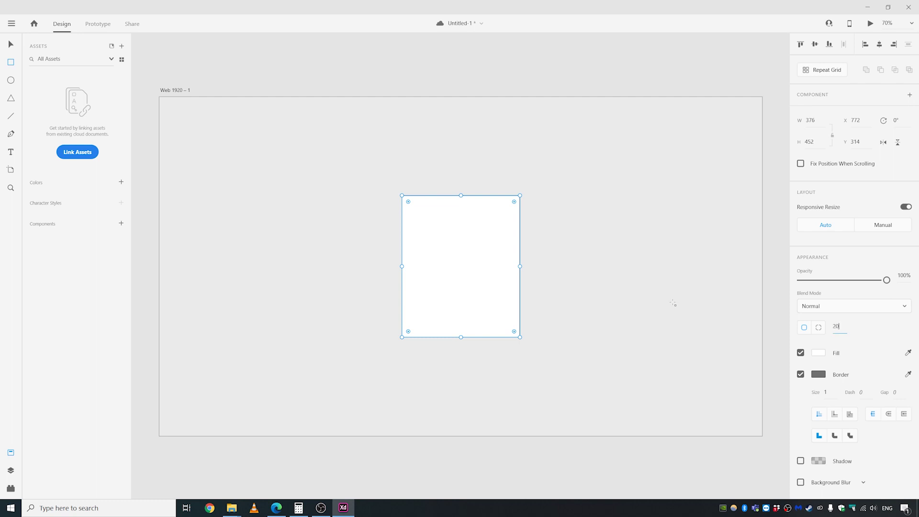
key("Return")
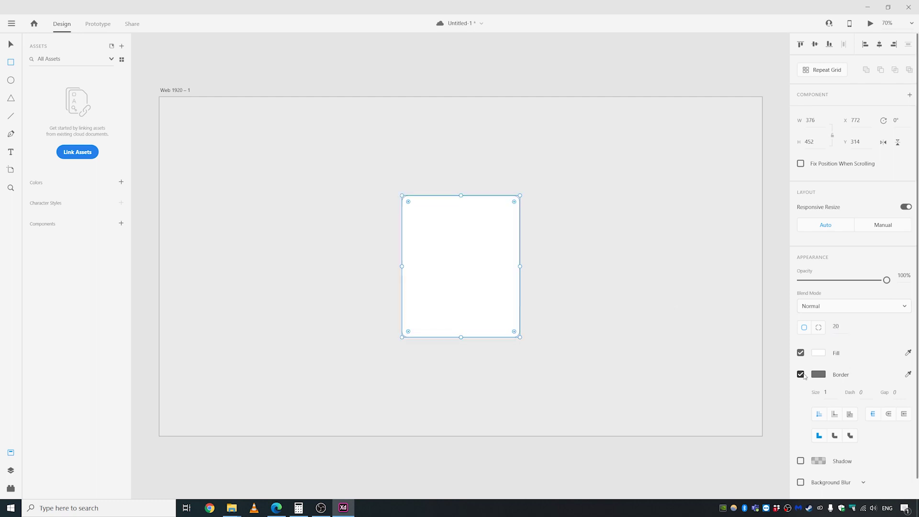
left_click(801, 374)
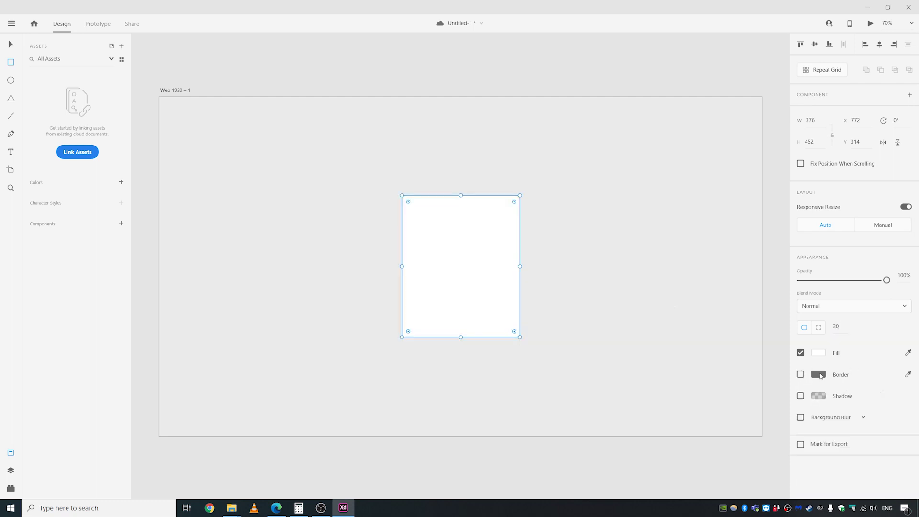
left_click(11, 44)
left_click(240, 55)
Step: Add a shadow to the white card with a Y offset of 6 and a larger blur
scroll(517, 258, "up", 1)
scroll(517, 257, "up", 3)
left_click(517, 258)
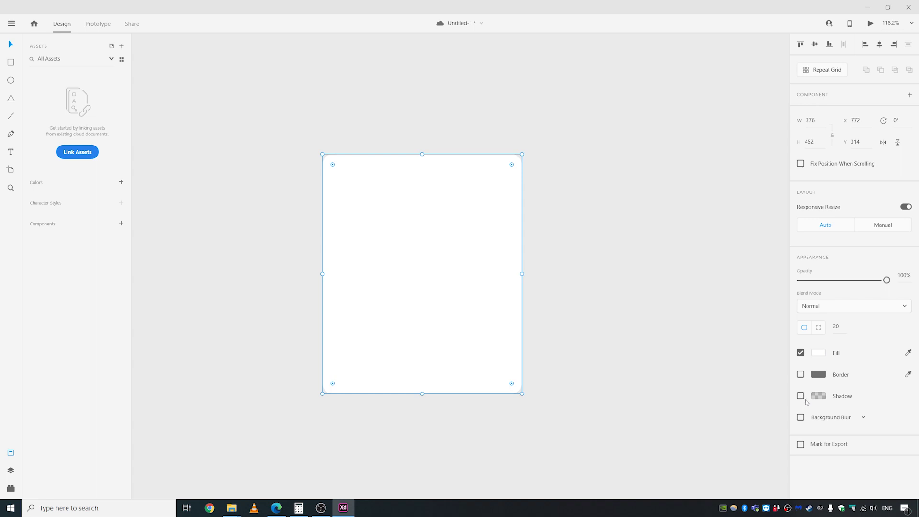
left_click(800, 396)
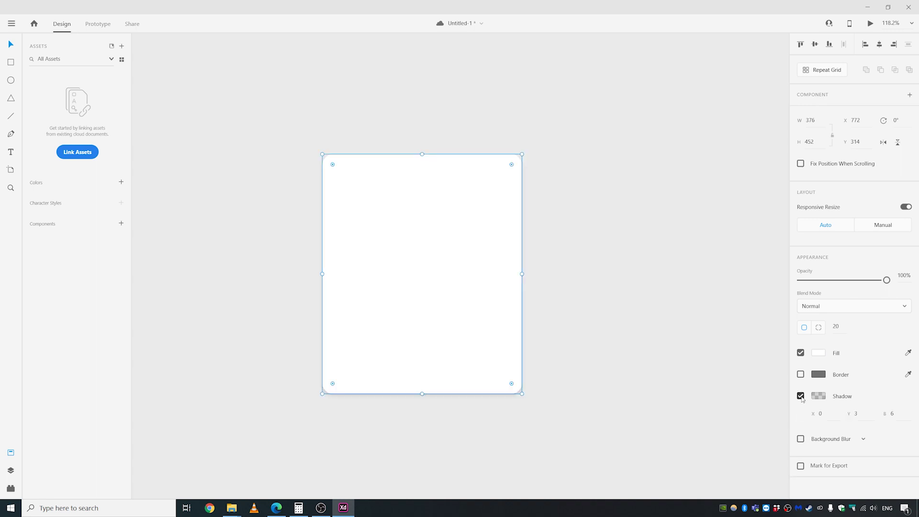
left_click(862, 414)
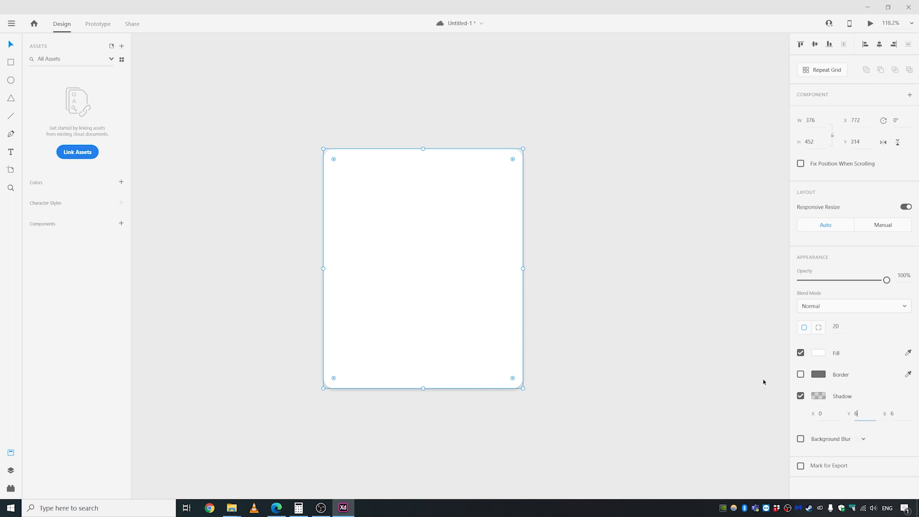
left_click(893, 414)
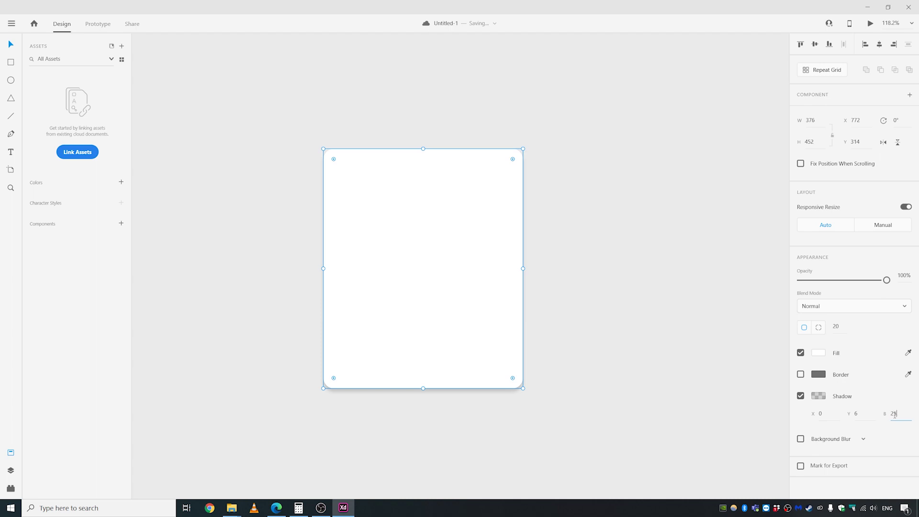
key("Return")
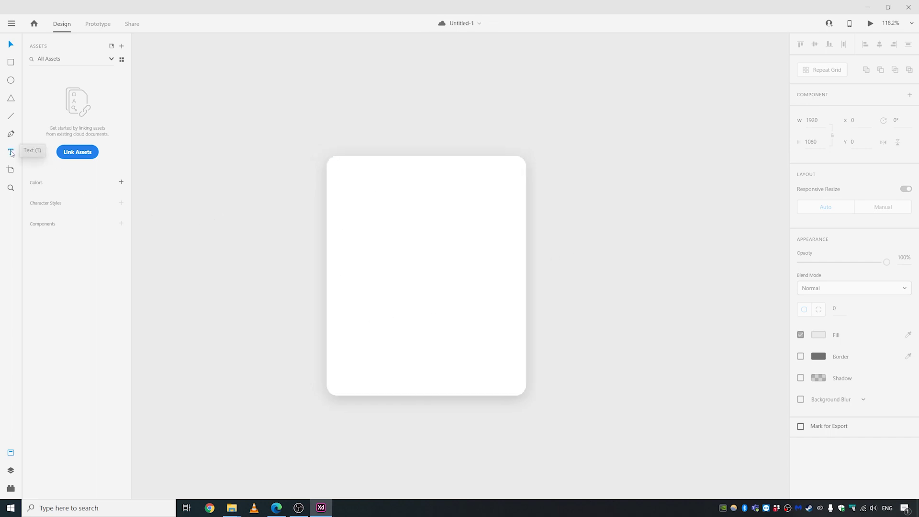
Step: Add the centred title text "Login" near the upper edge of the white card
left_click(11, 152)
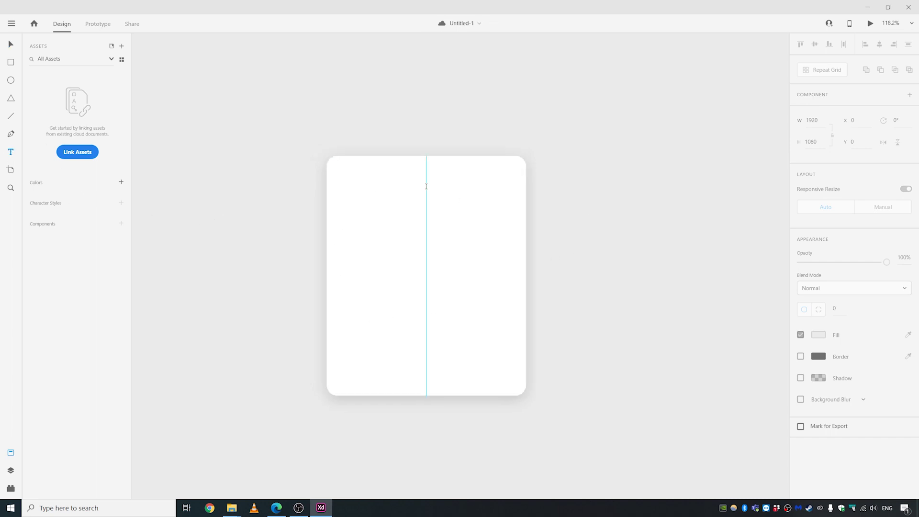
left_click(427, 186)
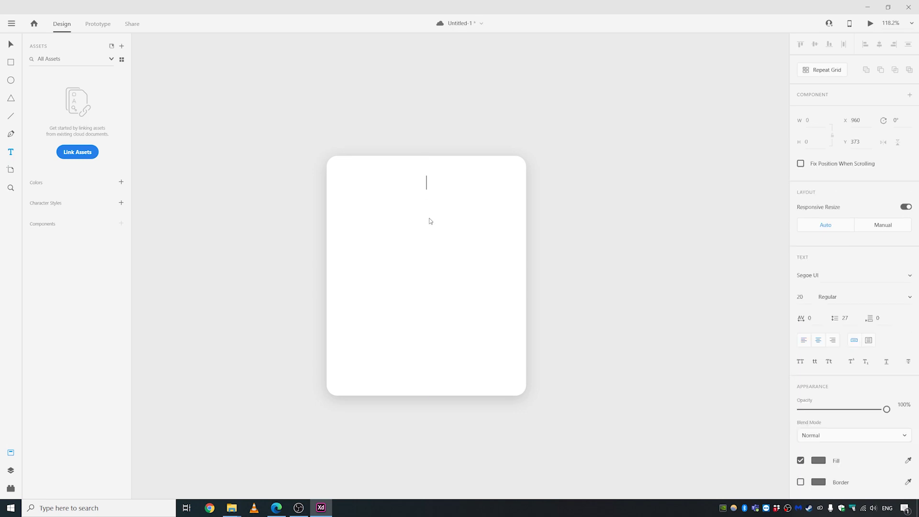
type("Login")
left_click(10, 44)
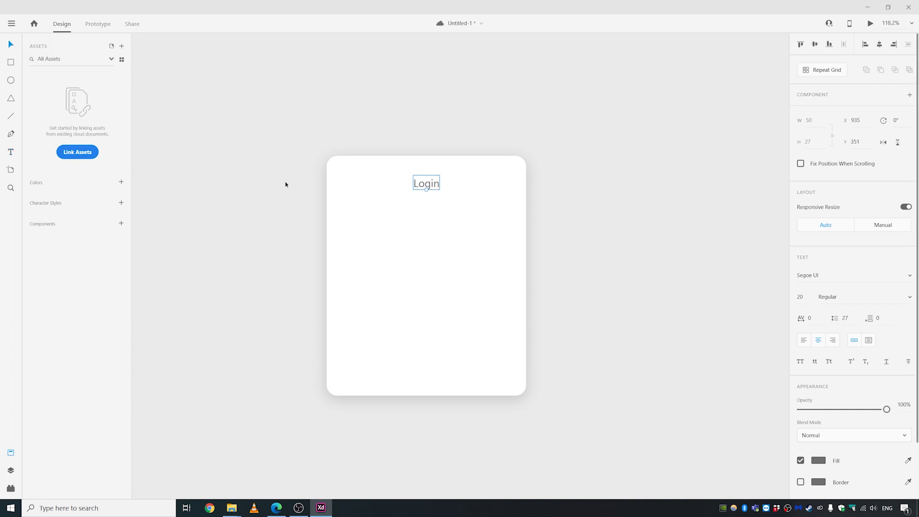
Step: Set the Login title's font size to 30 and adjust its vertical position in the card
left_click_drag(426, 190, 427, 203)
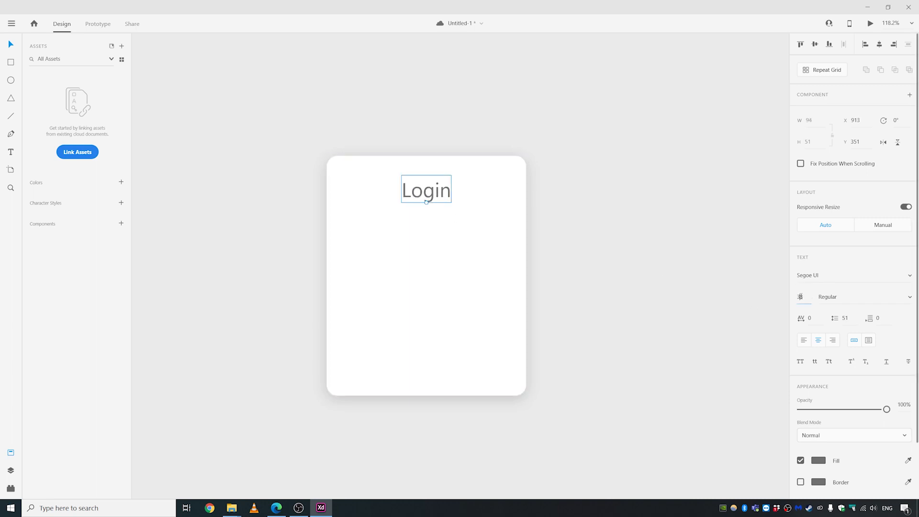
type("30")
key("Return")
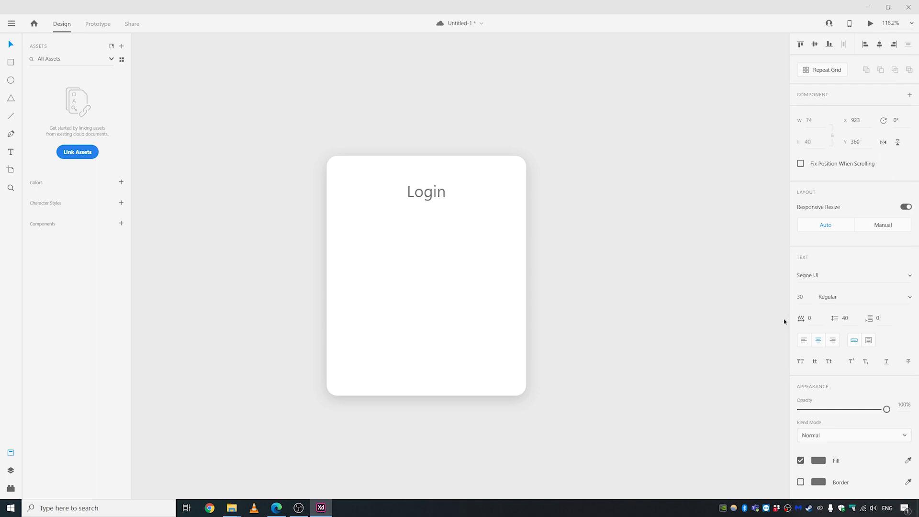
left_click(391, 209)
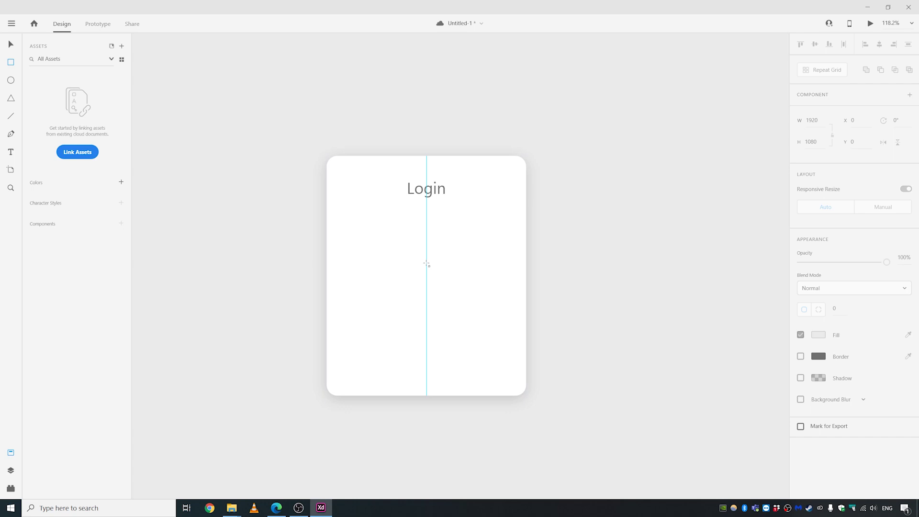
Step: Draw an input-field rectangle about 306 wide, centred below the Login title, and set its height to 50
left_click_drag(427, 257, 508, 272)
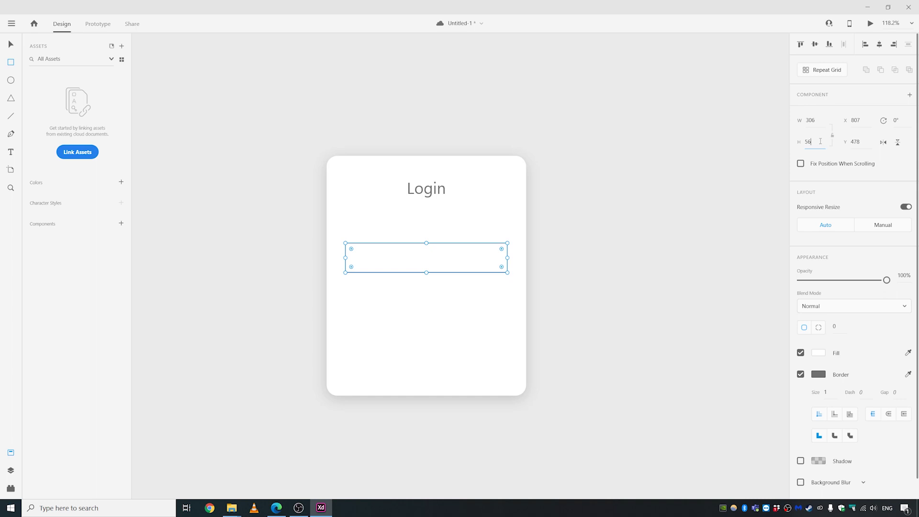
double_click(812, 142)
type("50")
key("Return")
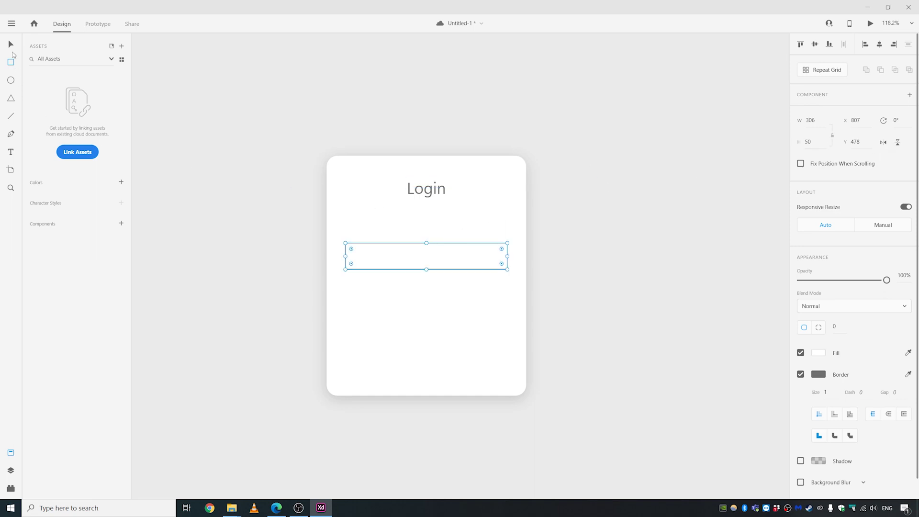
left_click(10, 44)
left_click(637, 261)
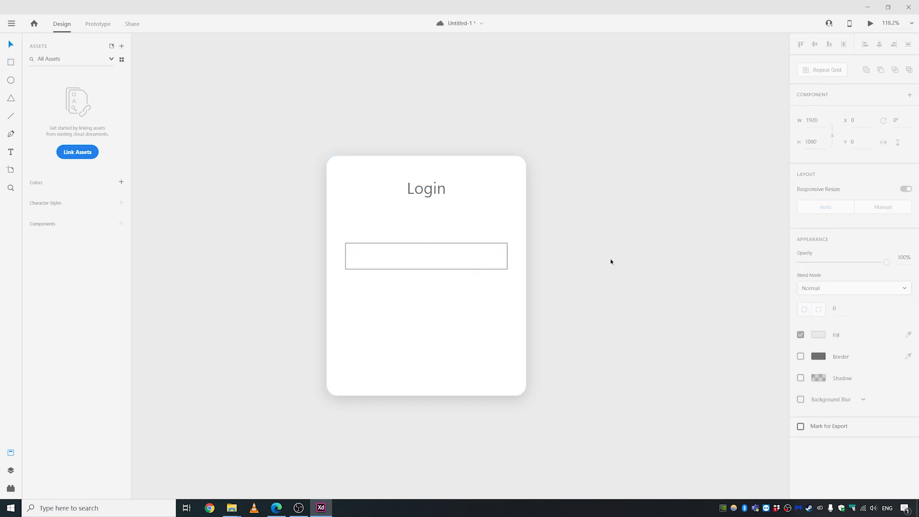
Step: Set the input-field rectangle's corner radius to 5
left_click(477, 261)
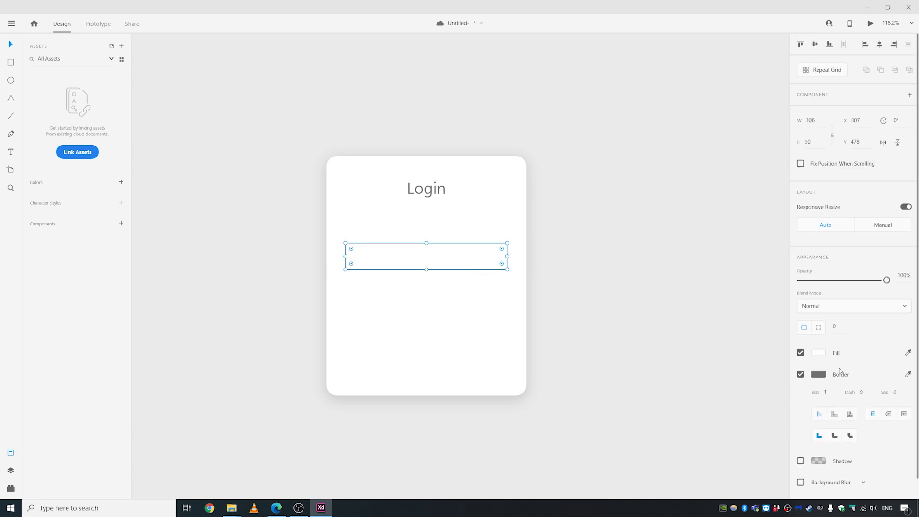
left_click(836, 328)
type("5")
key("Return")
left_click(683, 261)
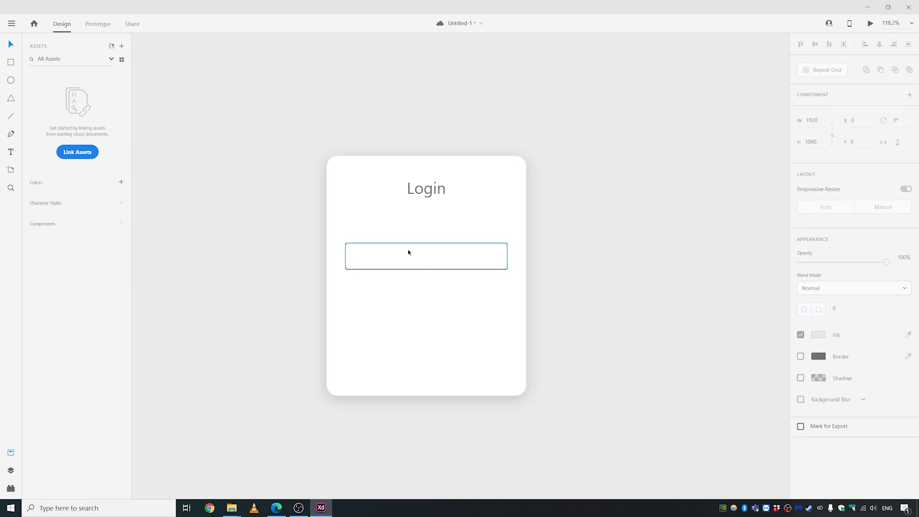
Step: Move the input-field rectangle straight down to just below the middle of the card
left_click(410, 253)
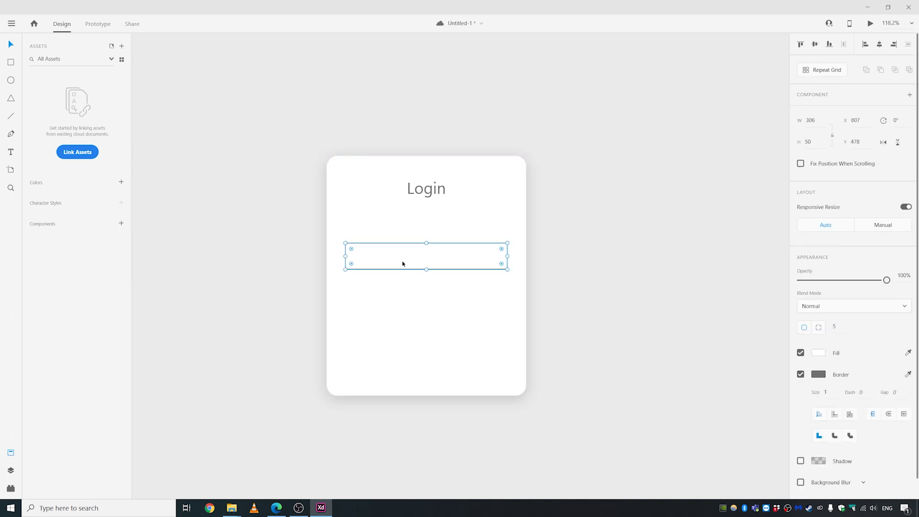
left_click_drag(404, 262, 403, 283)
left_click(634, 307)
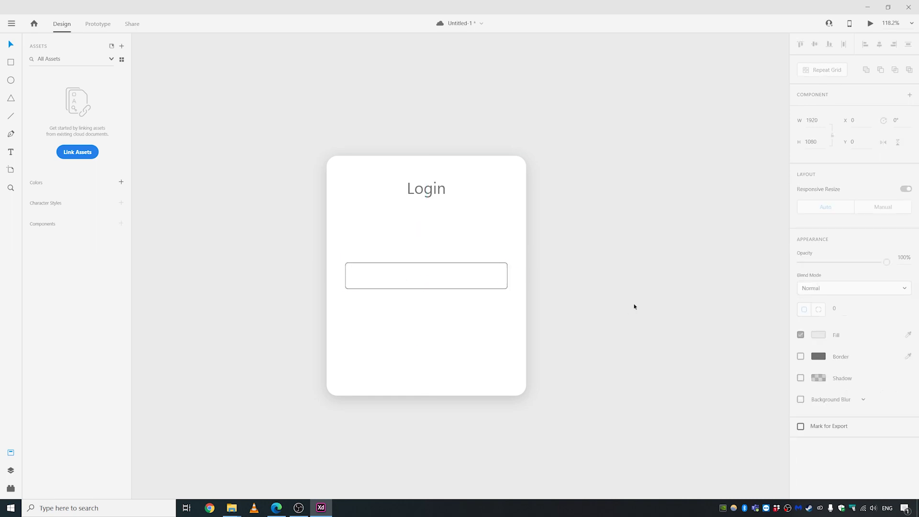
Step: Add a left-aligned text label reading "Username" above the input-field rectangle, lined up with its left edge
key("t")
left_click(346, 251)
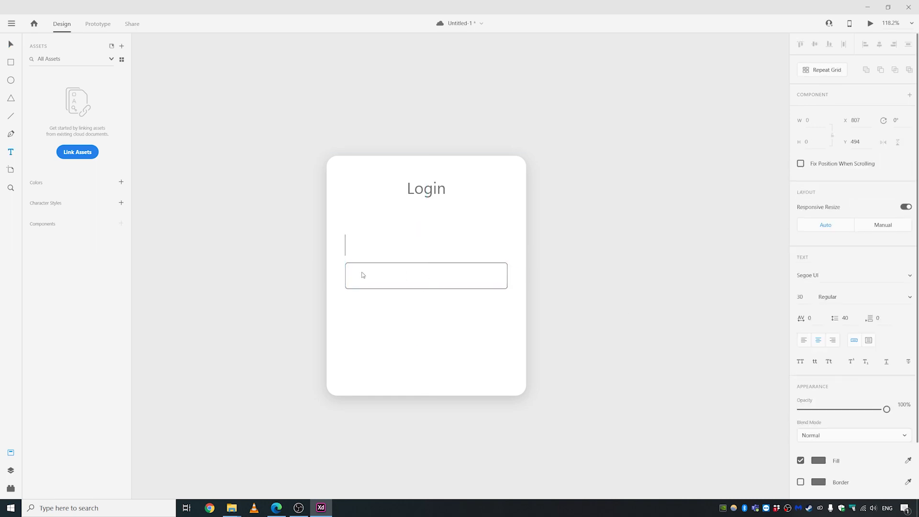
left_click(806, 344)
type("Username")
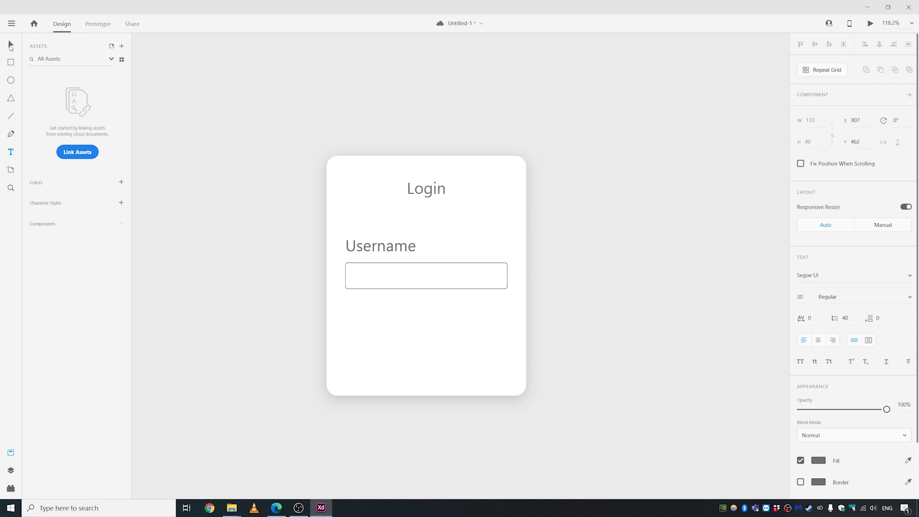
left_click(10, 45)
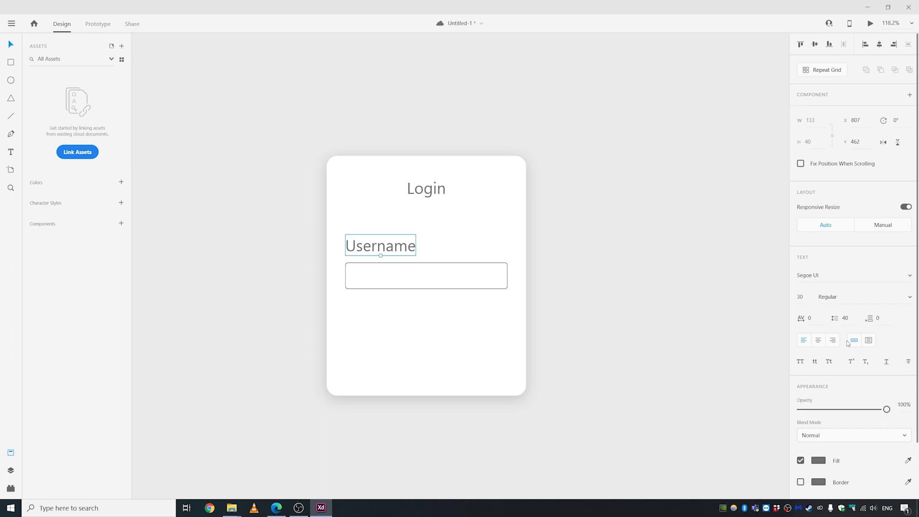
Step: Set the Username label's font size to 20 and move it down to 10 above the input field
left_click(802, 297)
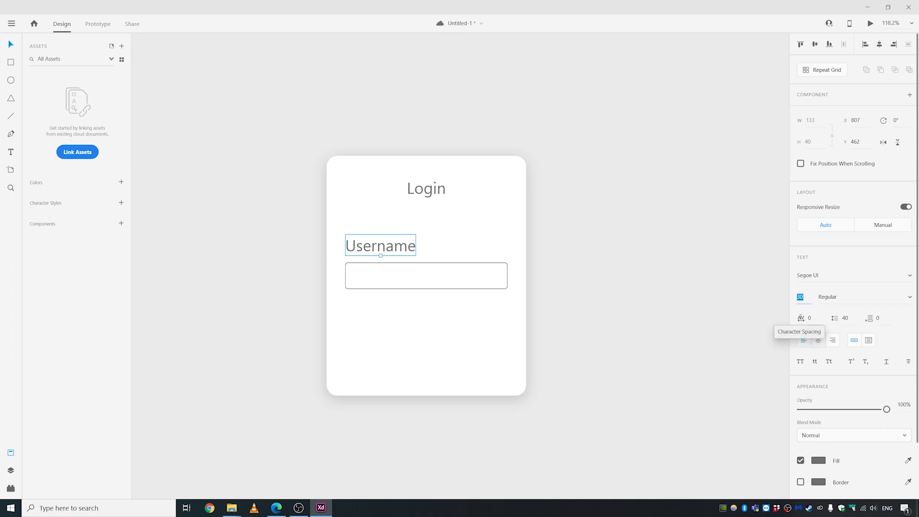
type("20")
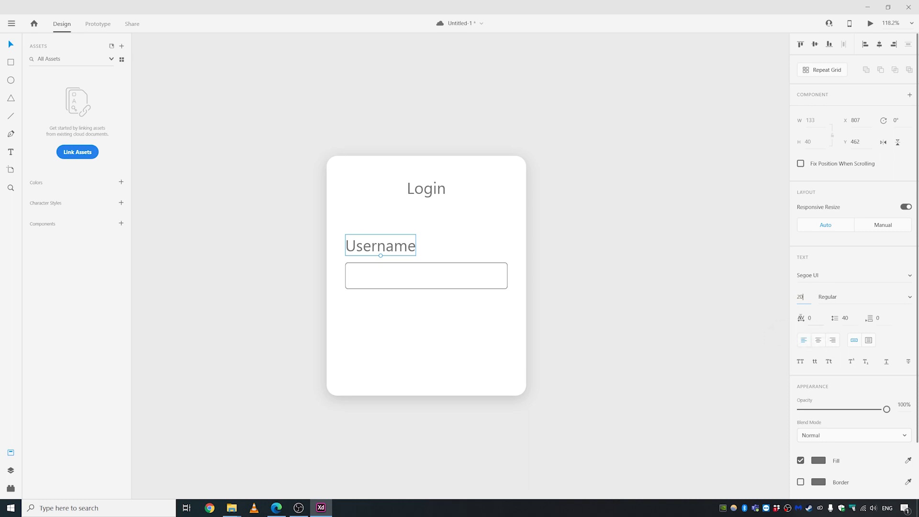
key("Return")
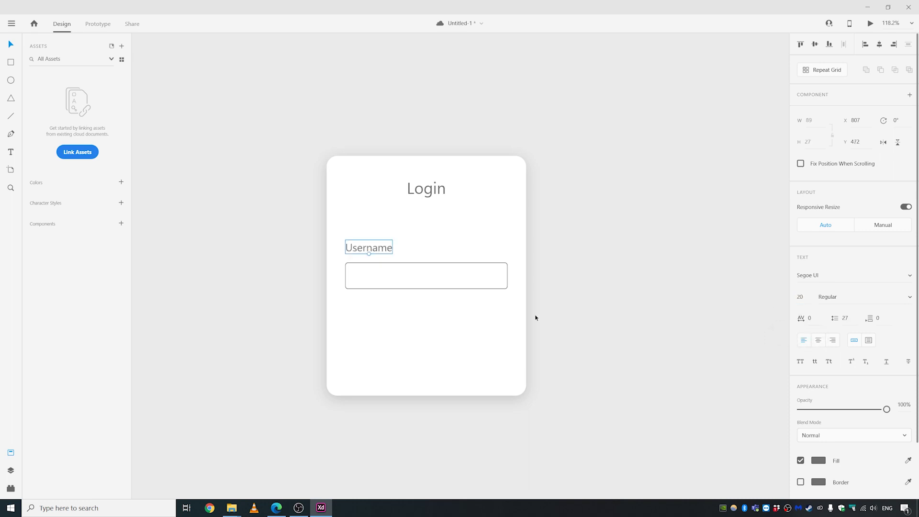
left_click_drag(372, 248, 371, 252)
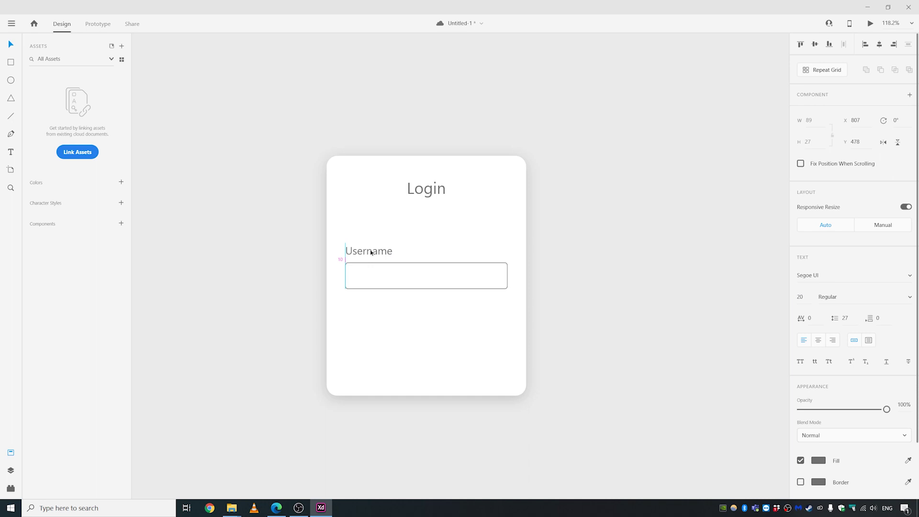
left_click(396, 328)
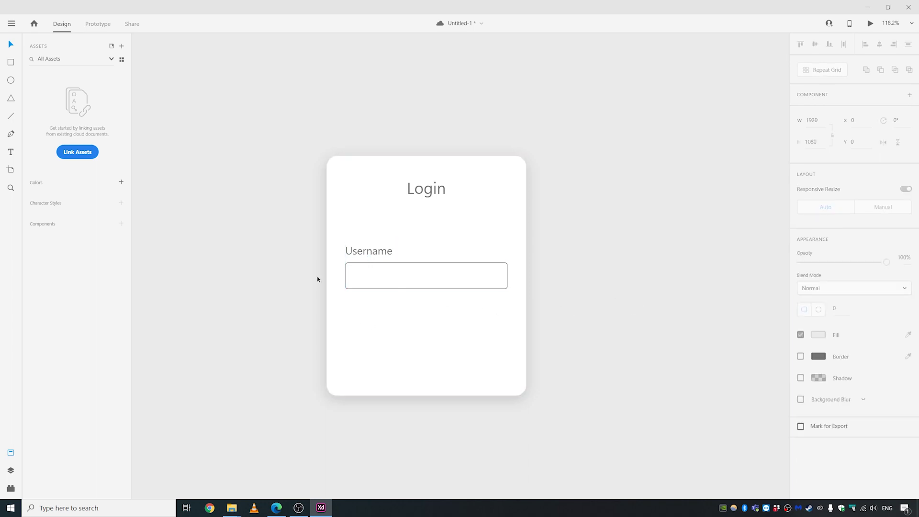
Step: Duplicate the Username label and its input field straight down, placing the copy below the original inside the card
left_click_drag(288, 240, 598, 303)
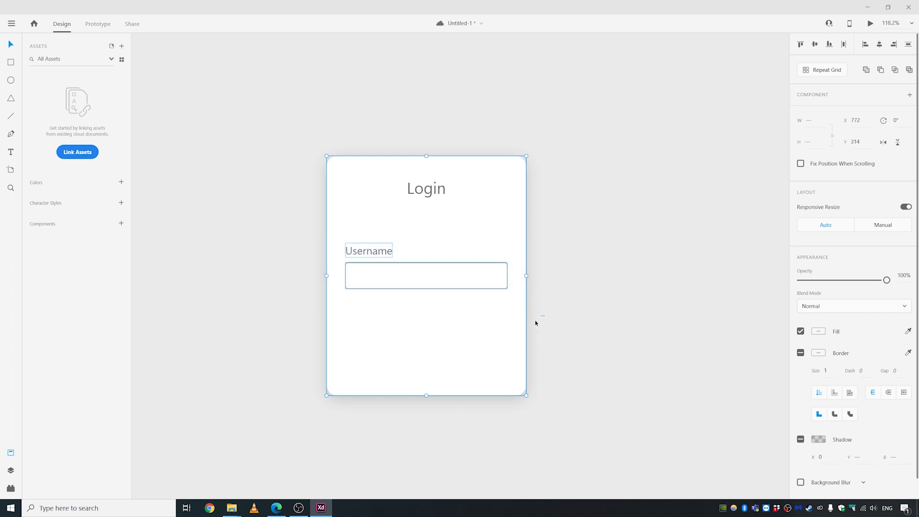
left_click_drag(535, 323, 494, 331)
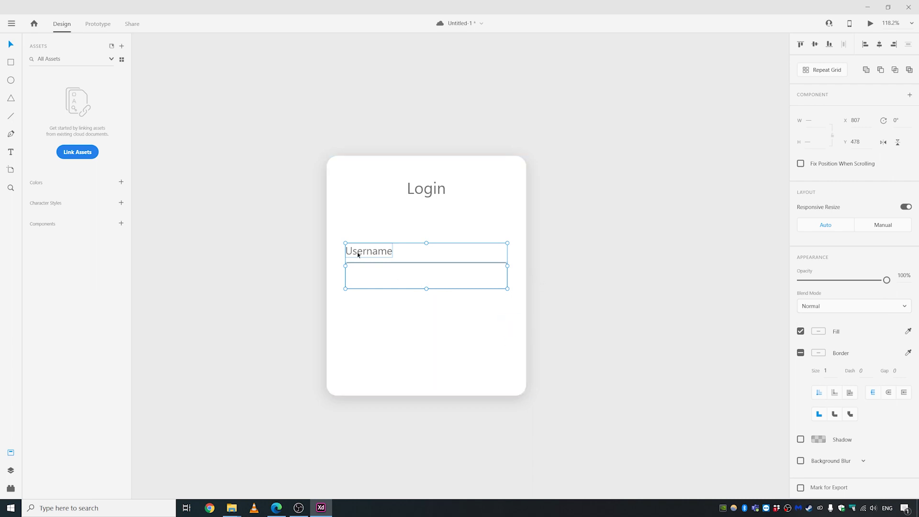
left_click_drag(358, 255, 370, 255)
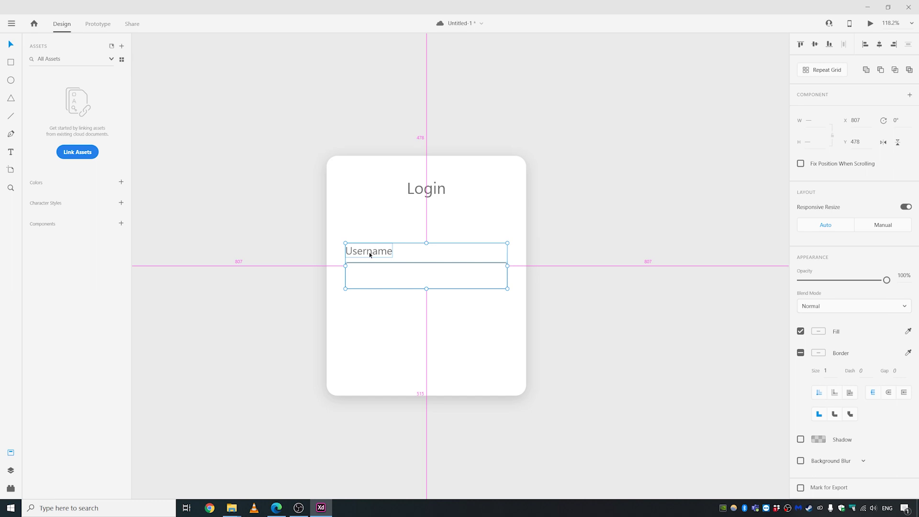
left_click_drag(370, 255, 354, 308)
left_click(254, 288)
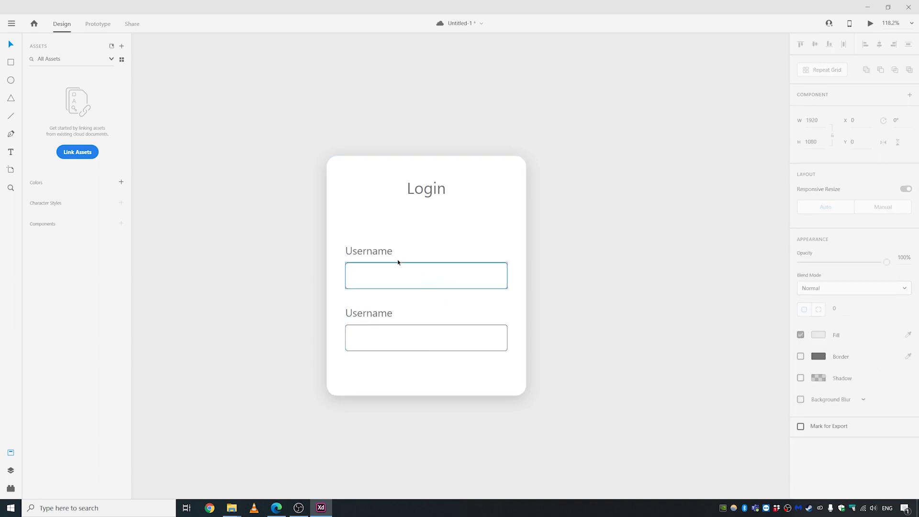
Step: Move both Username labels together into their input fields, slightly indented from the fields' left edges
left_click(373, 252)
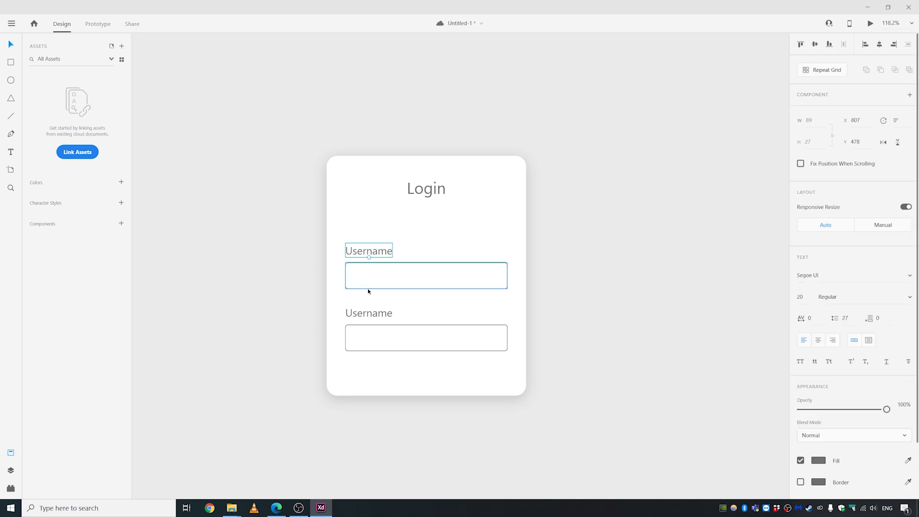
left_click(368, 314, "shift")
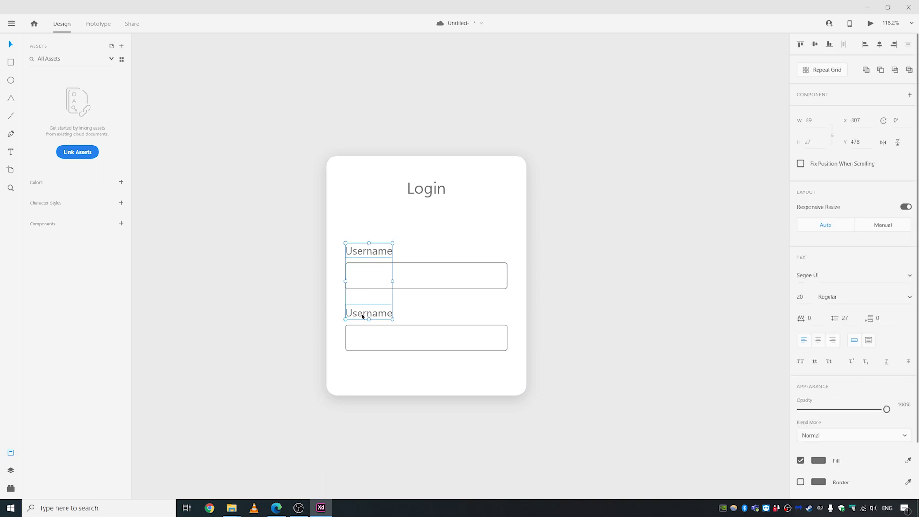
left_click_drag(363, 317, 369, 341)
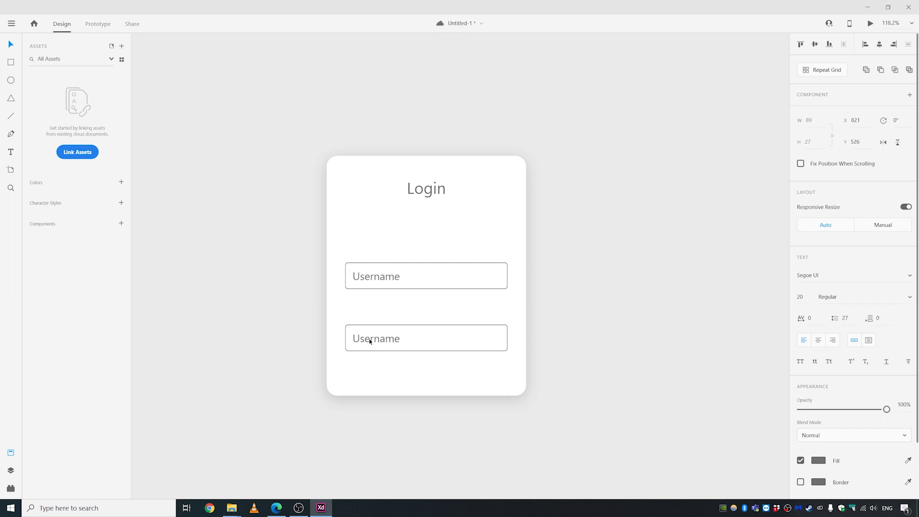
Step: Align each Username label vertically to the middle of its own input field
left_click(351, 316)
left_click(358, 331)
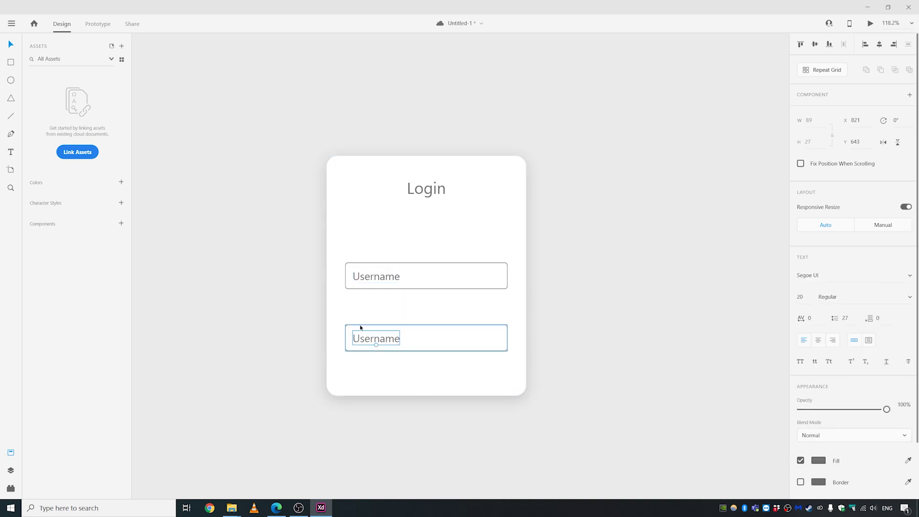
left_click(360, 328, "shift")
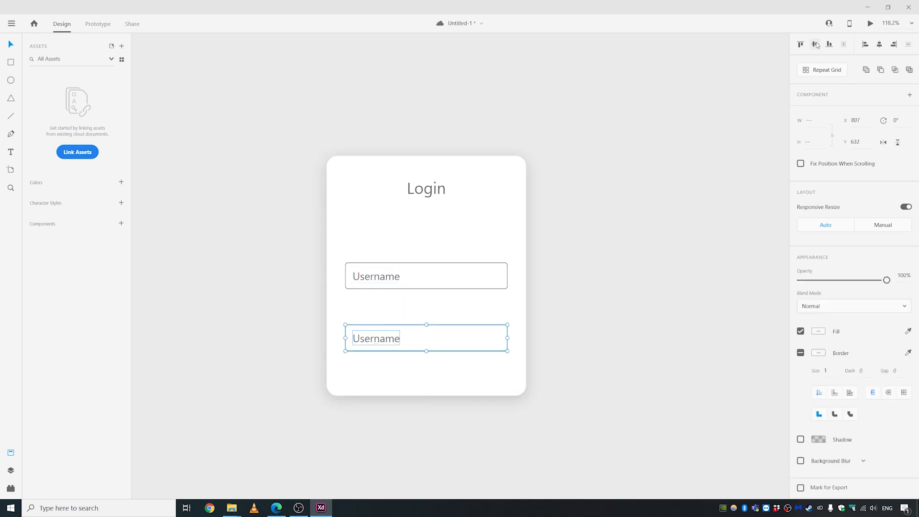
left_click(378, 275)
left_click(380, 265, "shift")
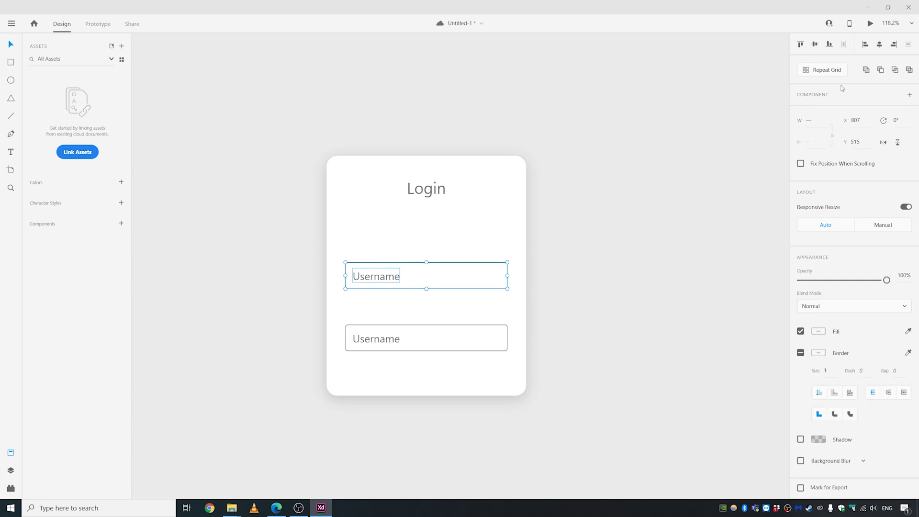
left_click(648, 214)
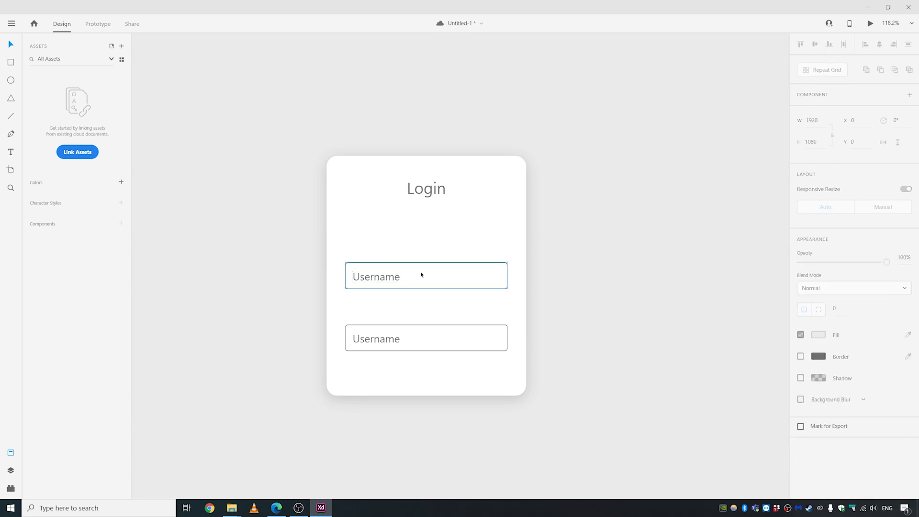
Step: Move the lower input field and its label straight up, leaving a gap of about 30 below the first field
left_click_drag(279, 313, 600, 364)
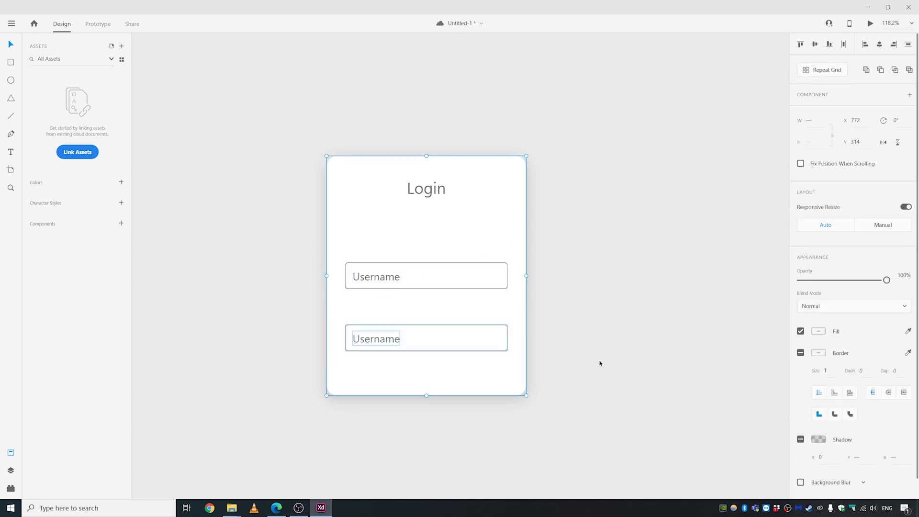
left_click(521, 375, "shift")
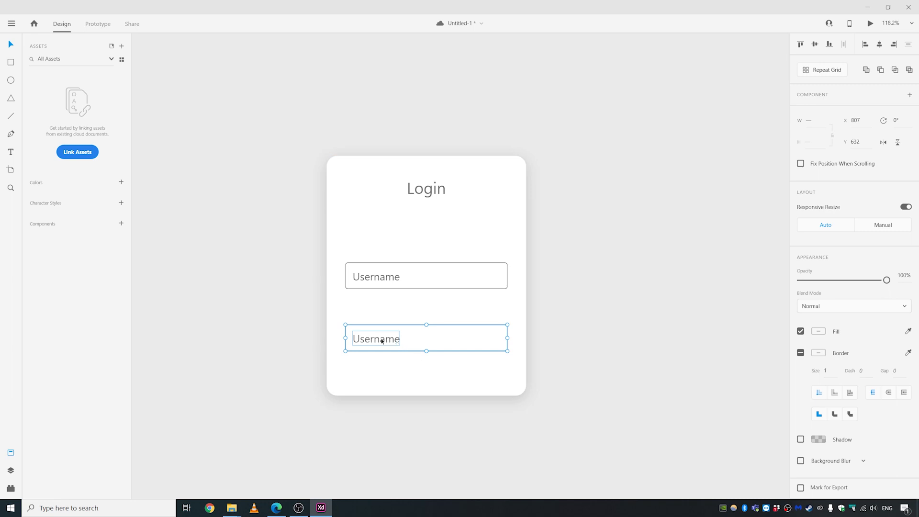
left_click_drag(382, 341, 382, 320)
left_click(621, 263)
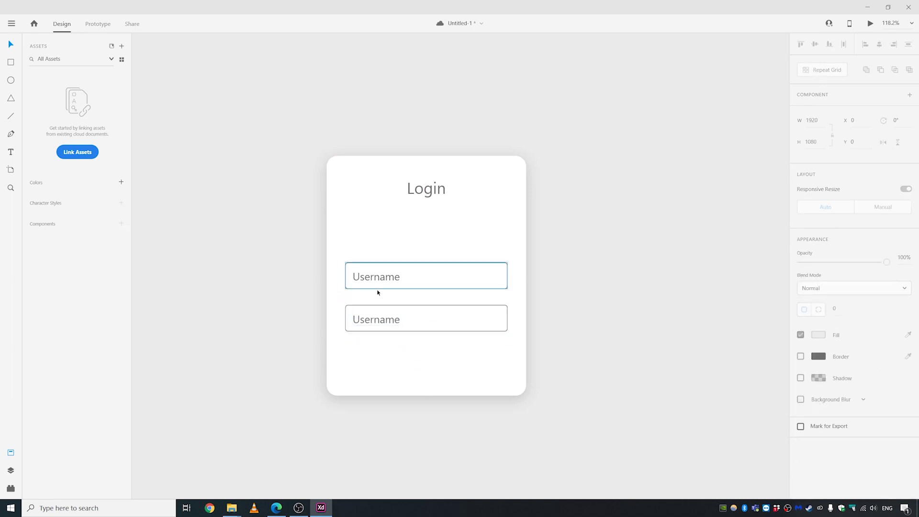
Step: Change the lower input field's placeholder text to "Password"
double_click(375, 319)
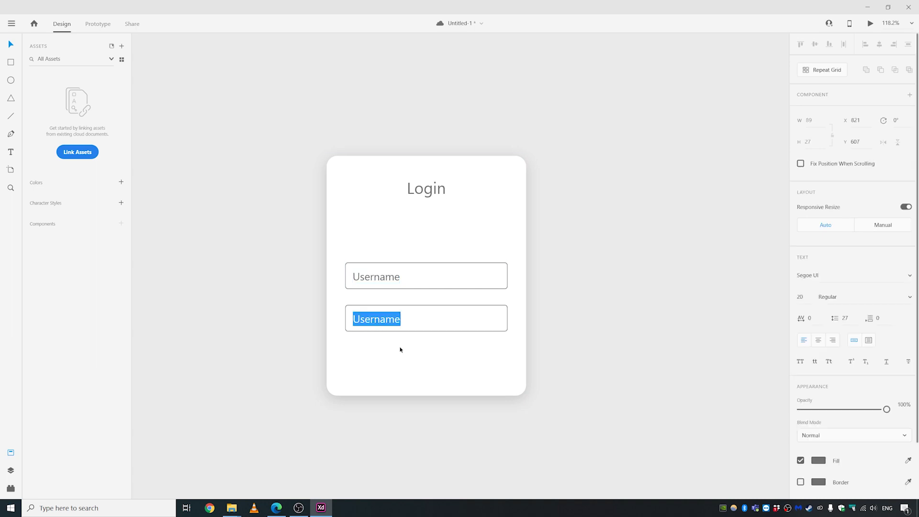
type("Passwro")
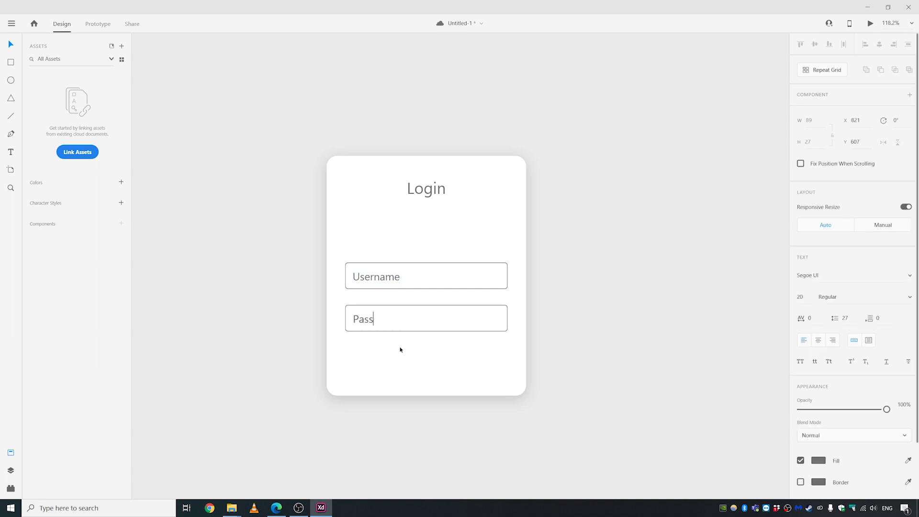
key("BackSpace")
type("o")
key("BackSpace")
key("BackSpace")
type("word")
key("BackSpace")
key("BackSpace")
key("BackSpace")
key("BackSpace")
key("BackSpace")
type("word")
key("Escape")
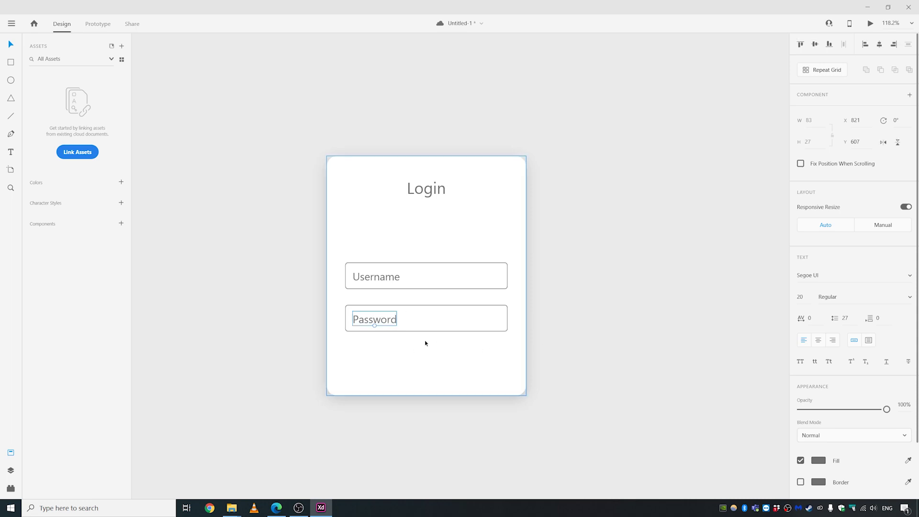
Step: Set the font size of both the Username and Password labels to 16
left_click(369, 283, "shift")
left_click(800, 297)
type("1")
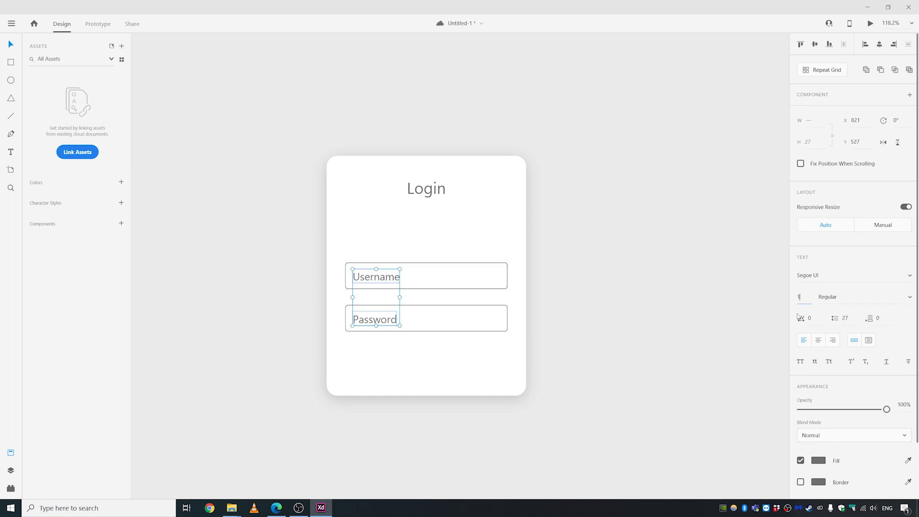
type("6")
key("Return")
left_click(531, 306)
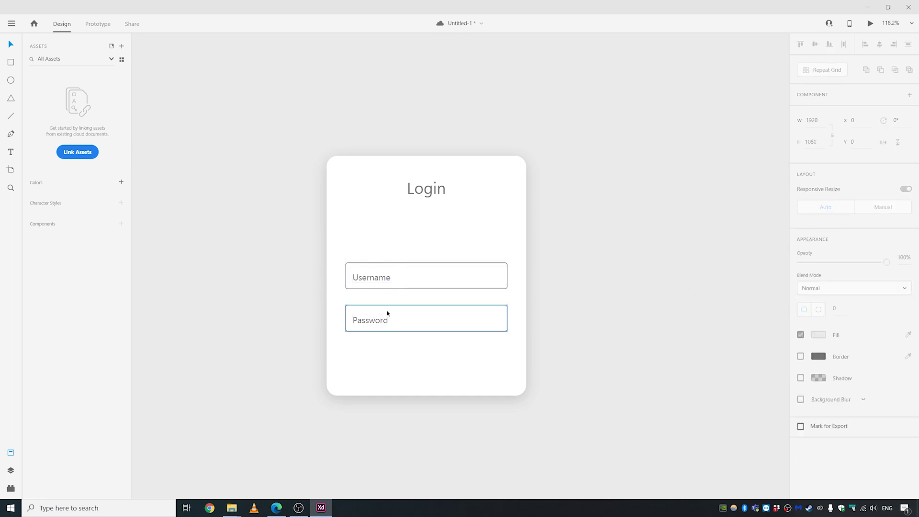
Step: Nudge the Password and Username labels up to centre them vertically in their input fields
left_click_drag(387, 314, 375, 321)
left_click(370, 282)
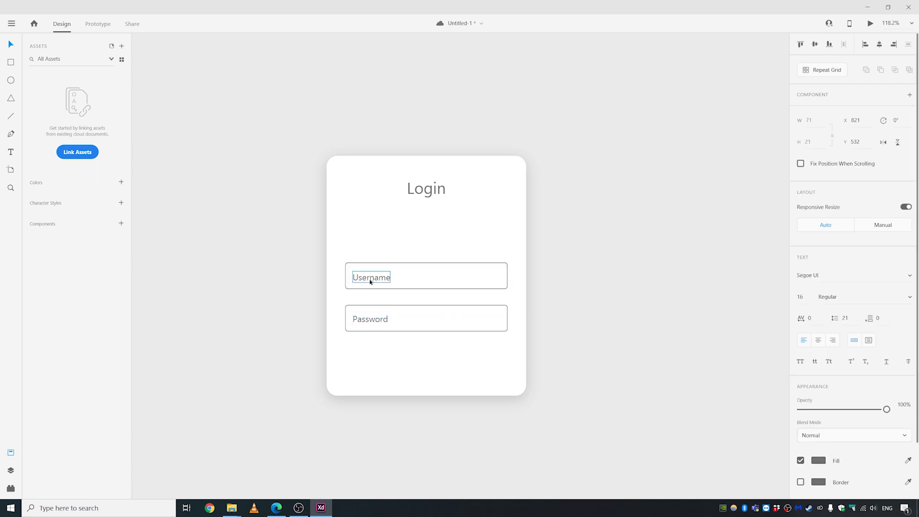
left_click_drag(370, 282, 370, 280)
Step: Duplicate the Login title to just above the Username field and change the copy's text to "Login to proceed"
left_click_drag(426, 196, 367, 249)
double_click(368, 247)
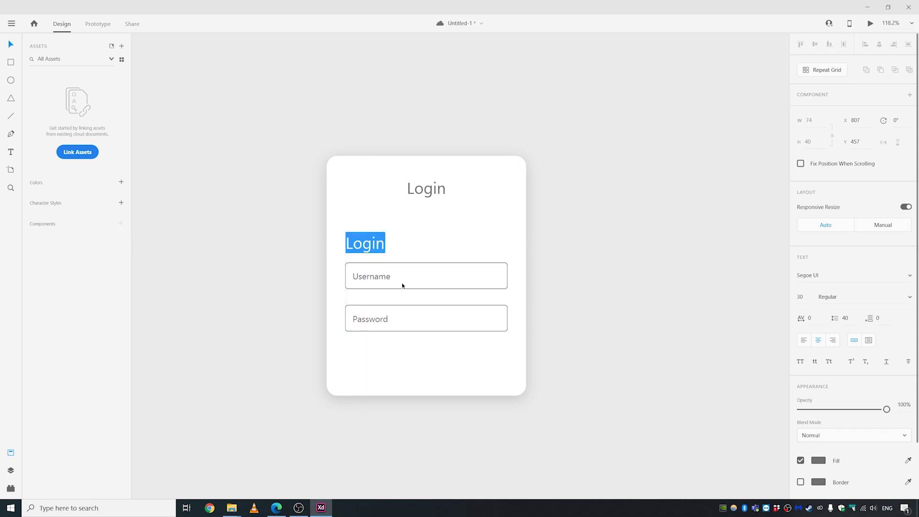
type("Lgoin")
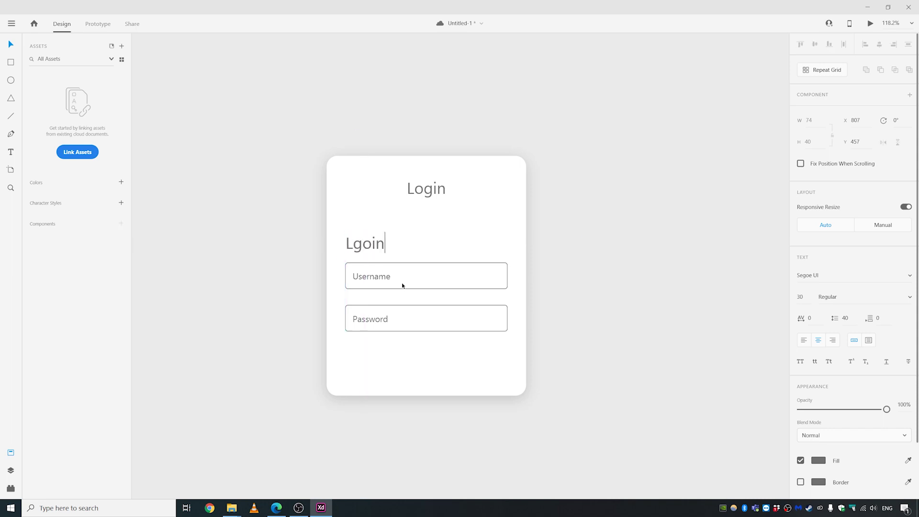
key("BackSpace")
key("BackSpace")
key("BackSpace")
key("BackSpace")
type("ogin to proceed")
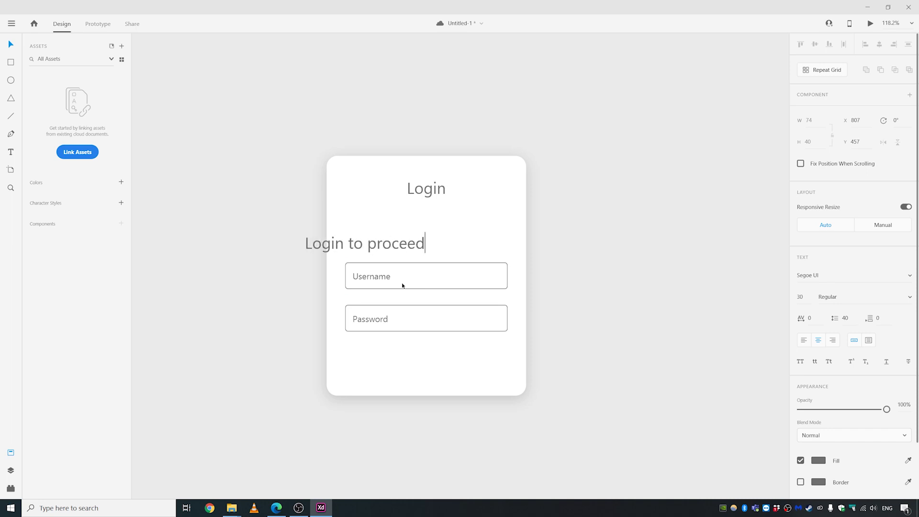
key("Escape")
left_click(171, 196)
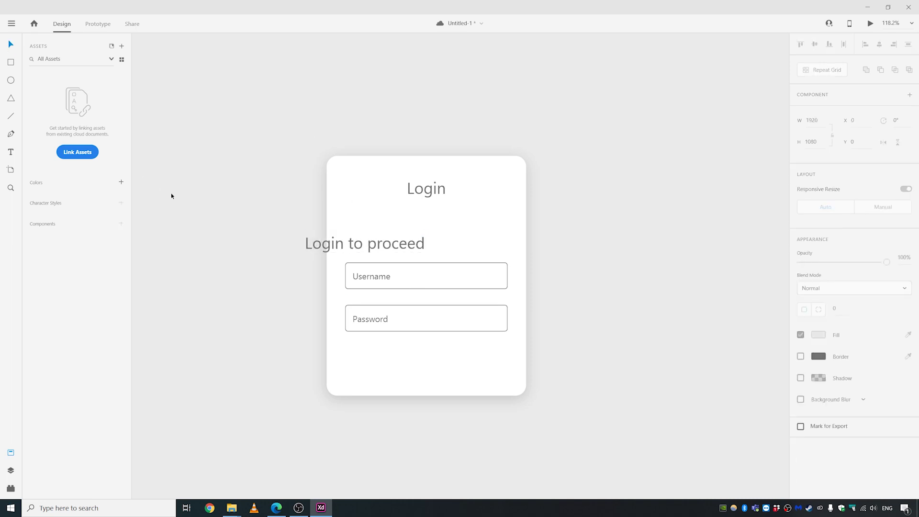
Step: Centre the "Login to proceed" text horizontally between the title and the Username field, and set its font size to 20
left_click_drag(386, 251, 445, 238)
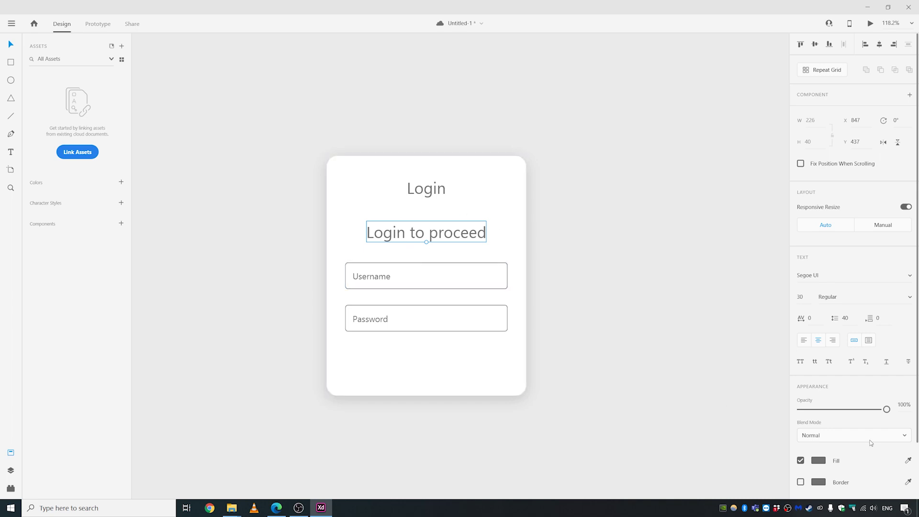
left_click(800, 297)
type("20")
key("Return")
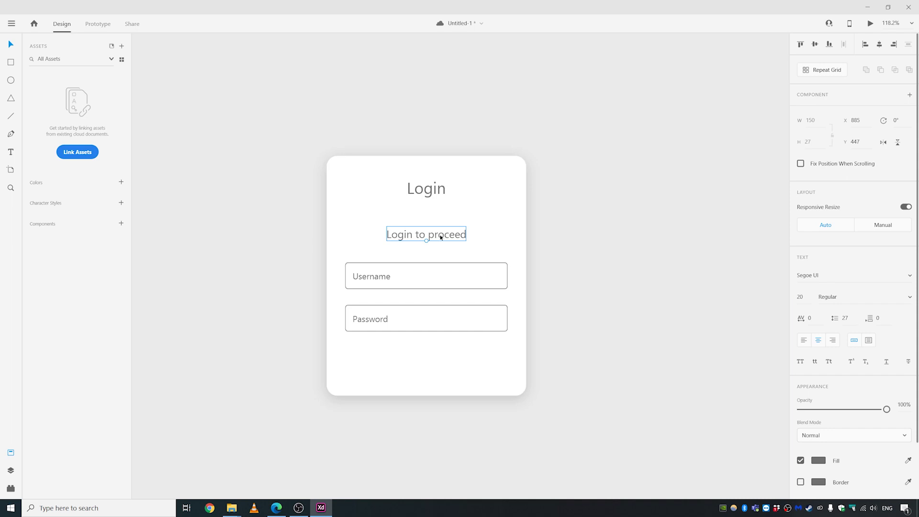
Step: Move the subtitle up slightly and extend its text to "Login to proceed to the home page"
left_click_drag(441, 237, 441, 233)
double_click(441, 231)
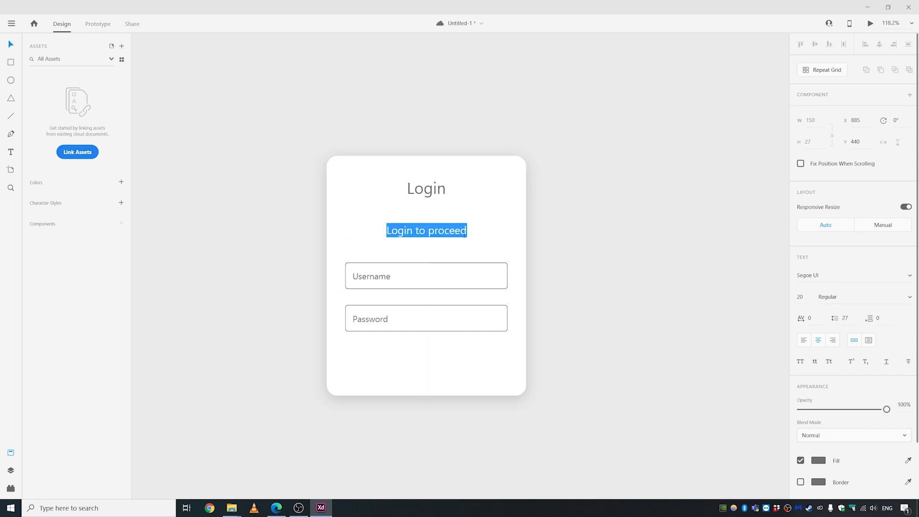
left_click(466, 233)
type("to the ")
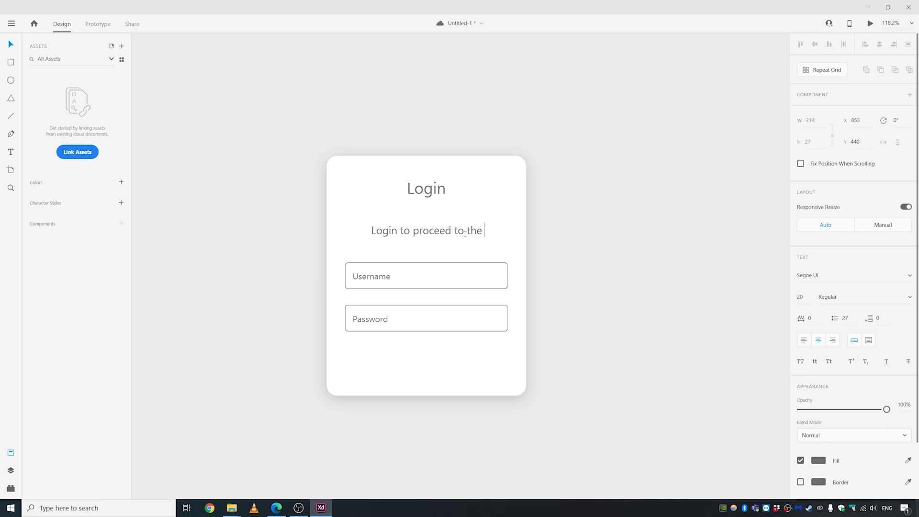
type("home page")
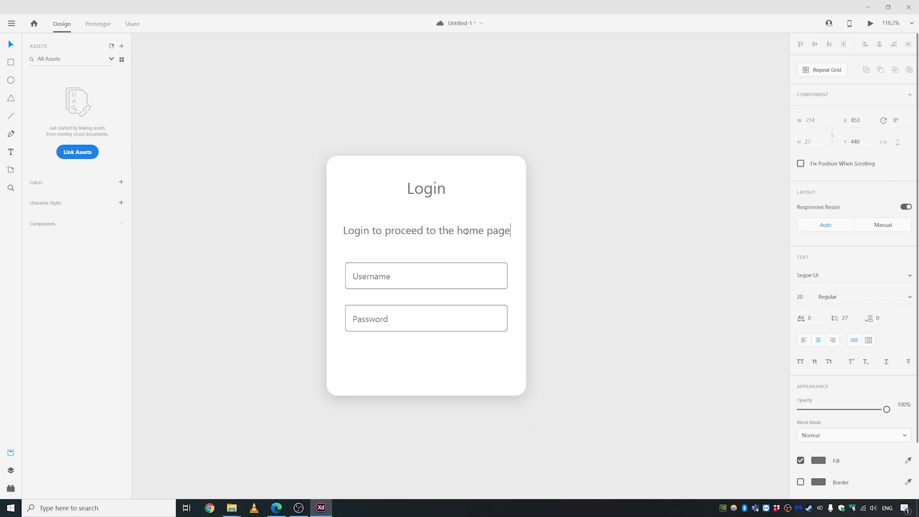
key("Escape")
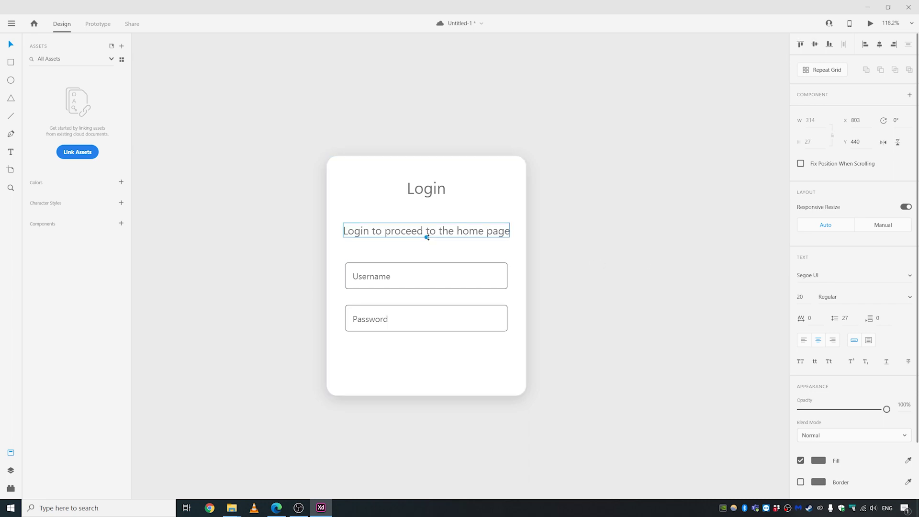
Step: Make the subtitle a fixed-size text box about 306 by 58, matching the input fields' width, with line spacing 23
left_click(869, 340)
left_click_drag(511, 230, 509, 231)
left_click_drag(426, 237, 424, 253)
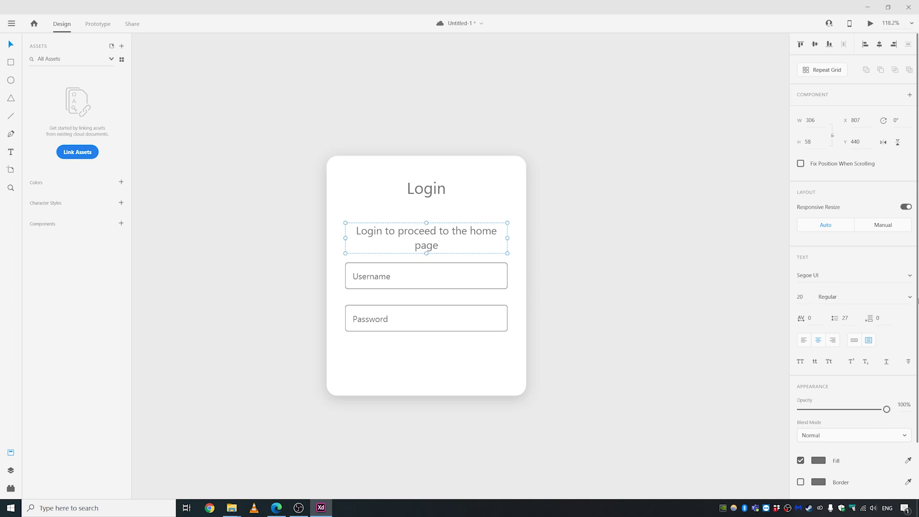
left_click(850, 320)
type("23")
key("Return")
left_click(560, 240)
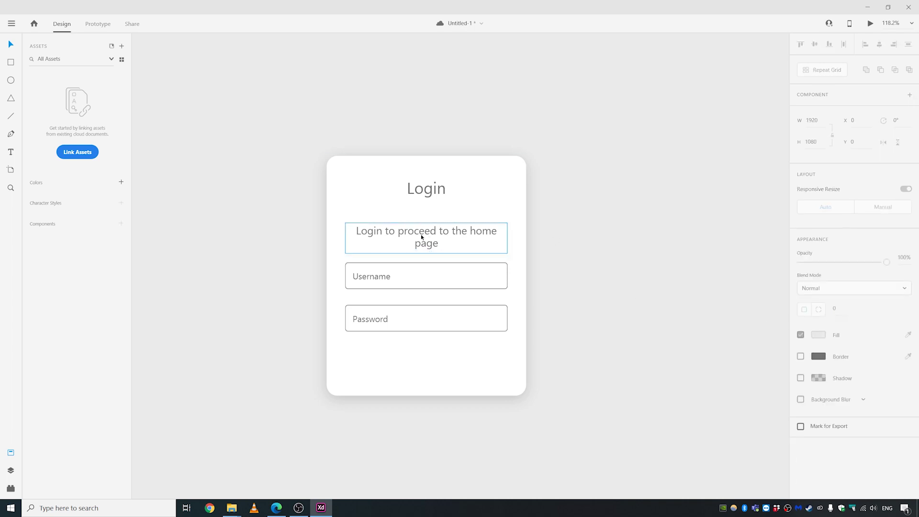
Step: Move the subtitle up closer to the Login title and shift the Username and Password fields up slightly
left_click_drag(421, 237, 421, 229)
left_click_drag(601, 258, 374, 318)
key("Escape")
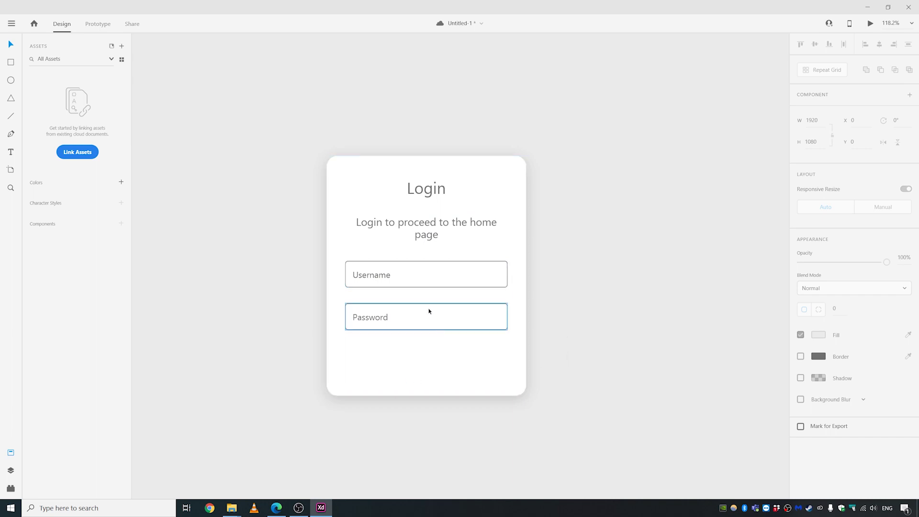
Step: Duplicate the Password field's box just below it with equal spacing and extend the card's lower edge to a height of about 460
left_click_drag(430, 310, 424, 359)
left_click(573, 343)
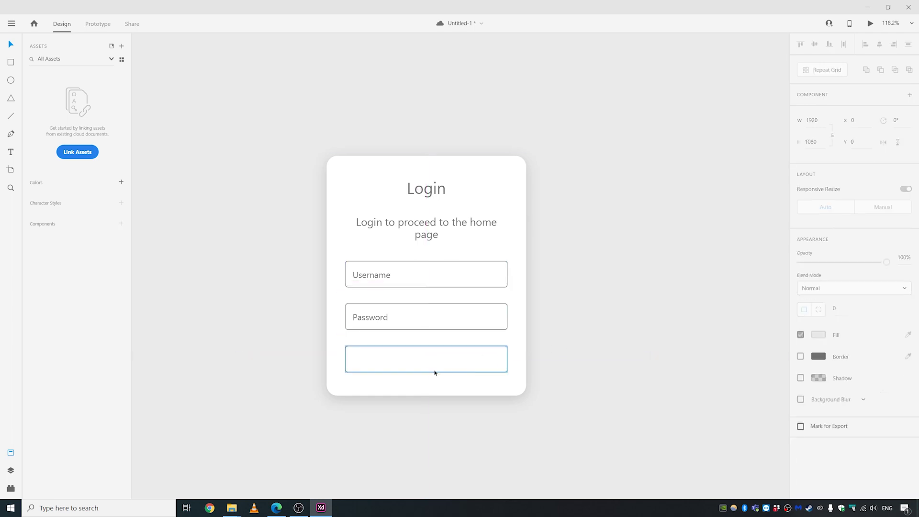
left_click(432, 386)
left_click_drag(427, 396, 427, 400)
left_click(572, 372)
left_click(435, 394)
left_click(427, 417)
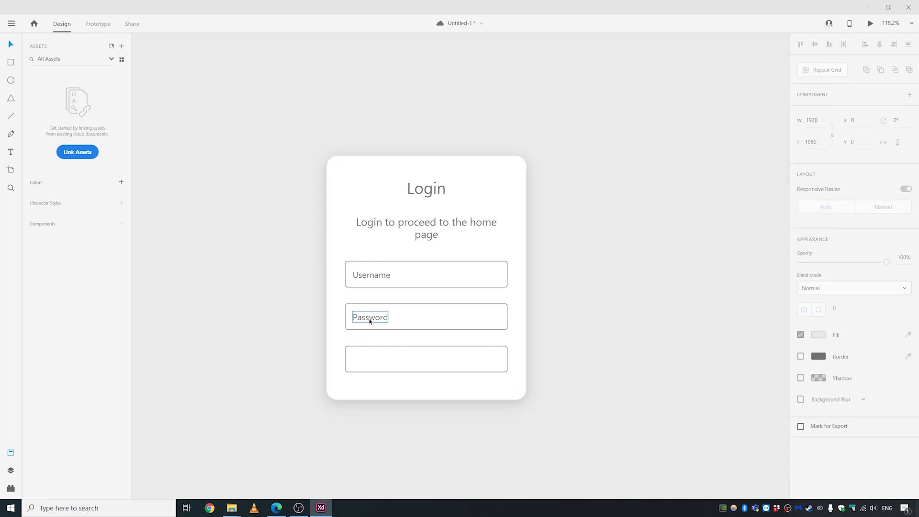
Step: Duplicate the Password label into the middle of the empty third box and change the copy's text to "Login"
left_click_drag(370, 321, 427, 364)
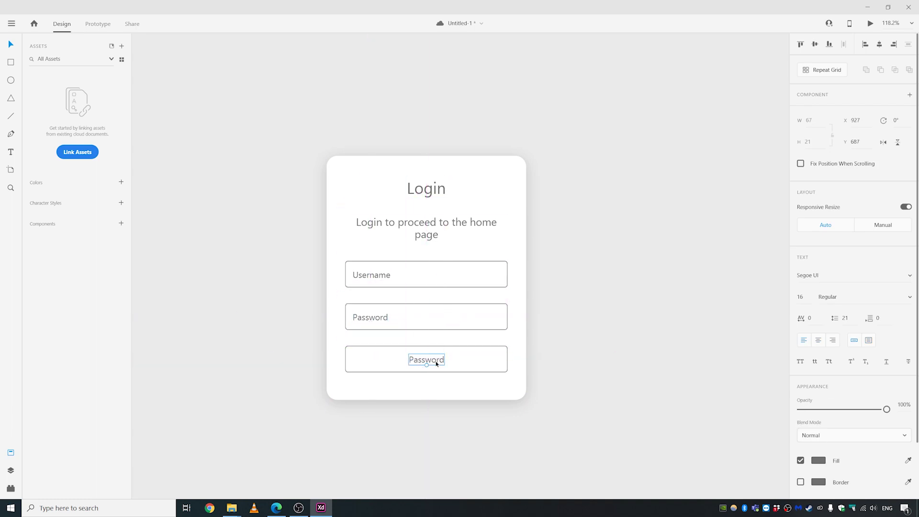
double_click(437, 364)
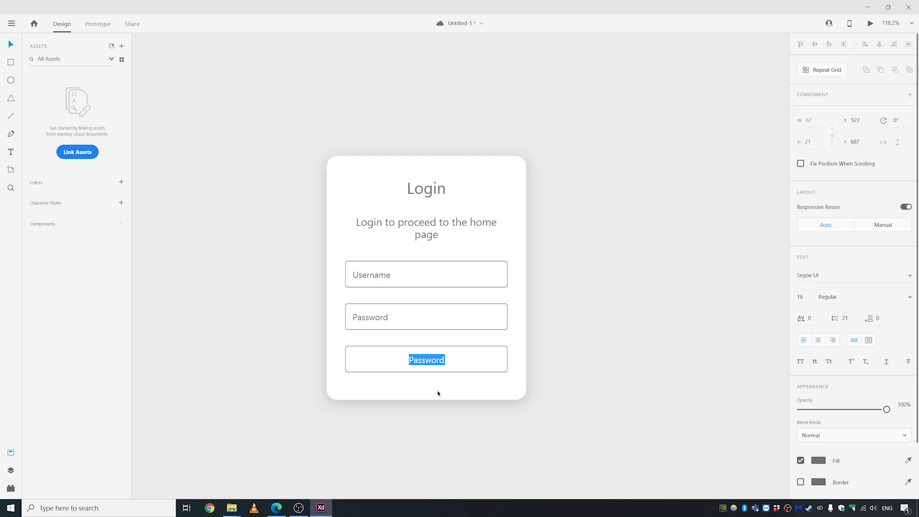
type("Logi")
key("BackSpace")
key("BackSpace")
key("BackSpace")
type("ogin")
key("Escape")
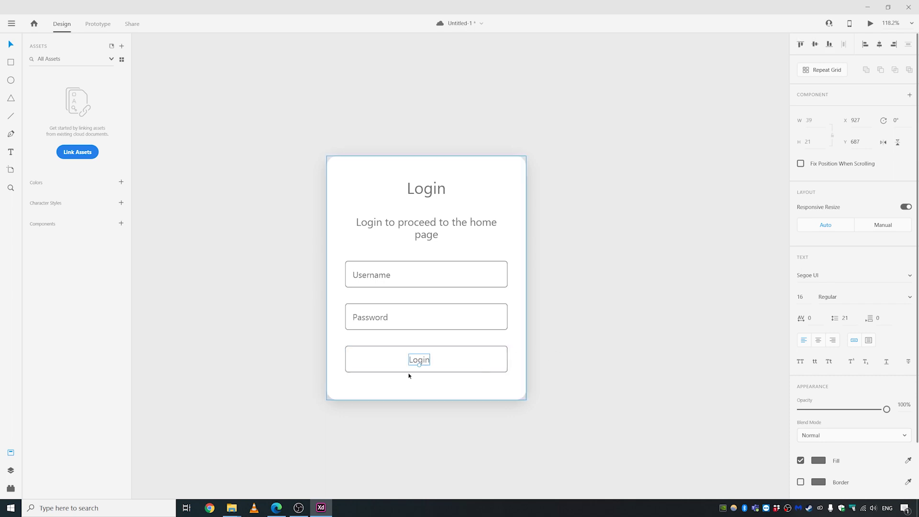
Step: Centre the "Login" label horizontally within the third box
left_click(451, 359, "shift")
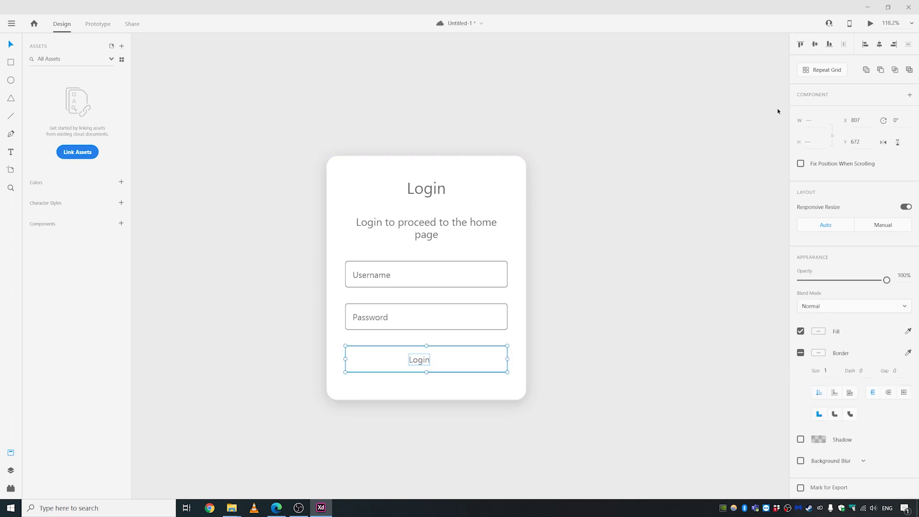
left_click(881, 44)
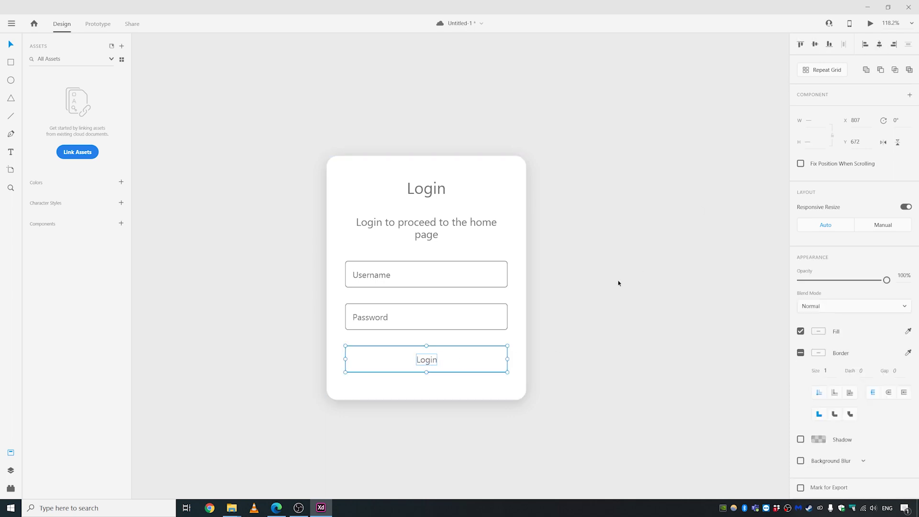
left_click(572, 344)
Step: Delete the large Login title and lower the card's upper edge so the card is about 404 high
left_click(424, 188)
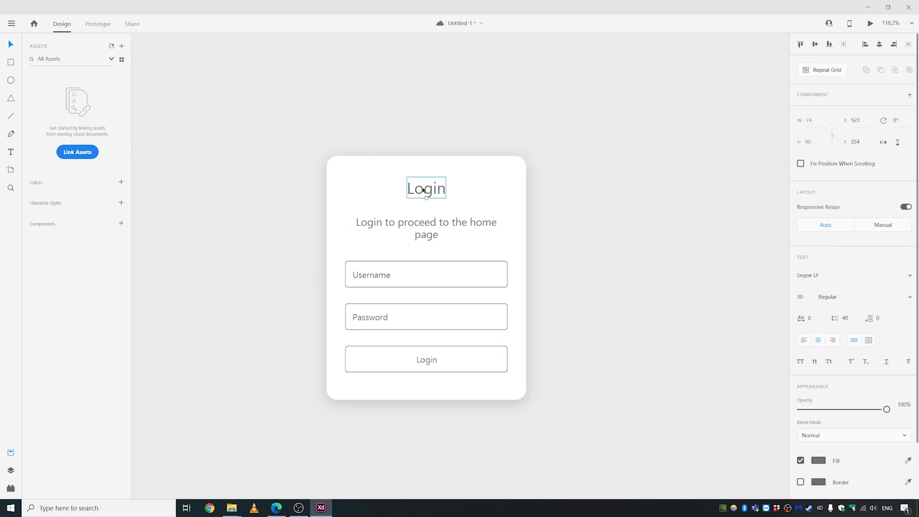
key("Delete")
left_click(424, 190)
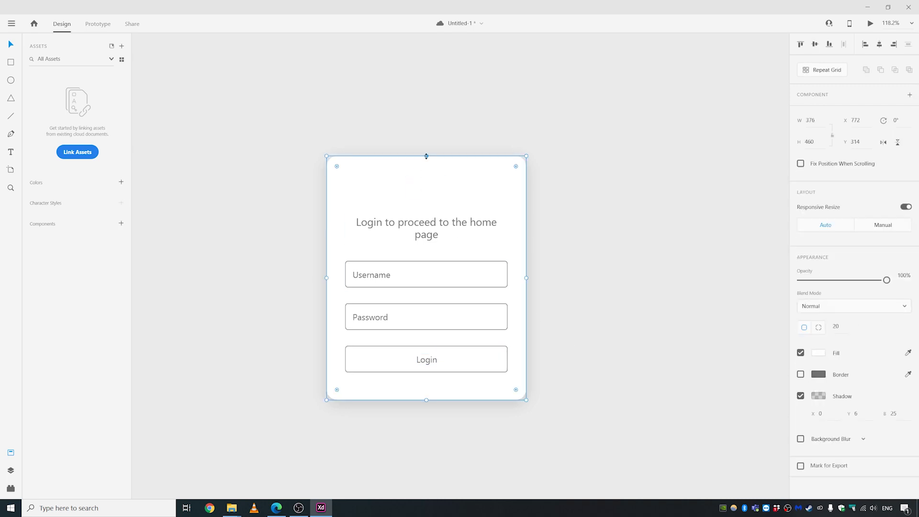
left_click_drag(427, 156, 426, 186)
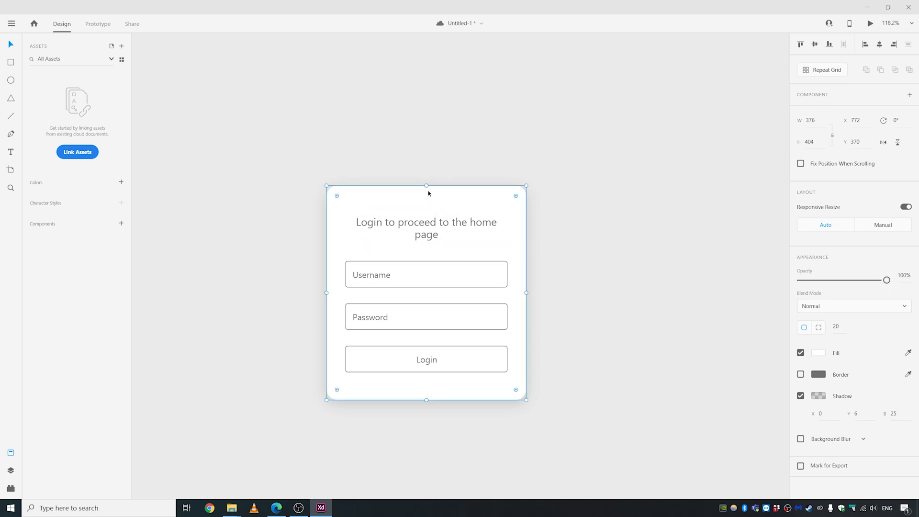
left_click(431, 360)
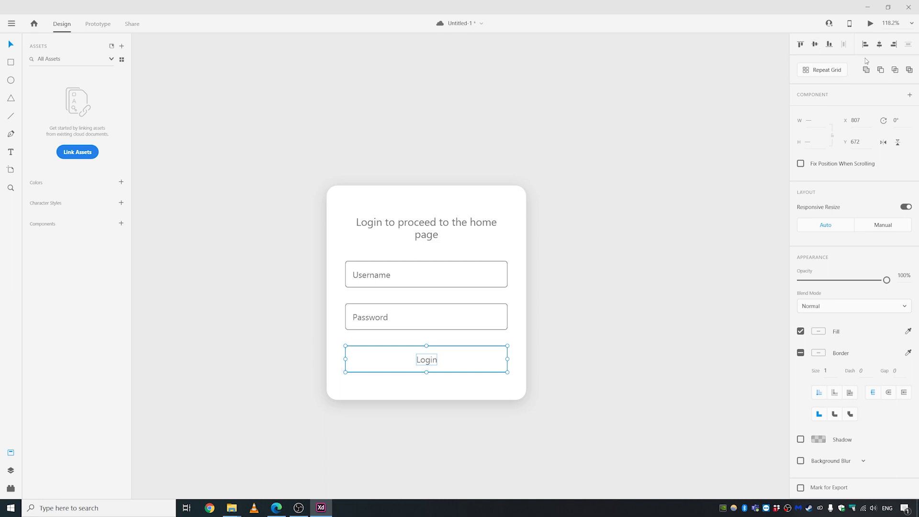
left_click(695, 201)
scroll(280, 234, "down", 1)
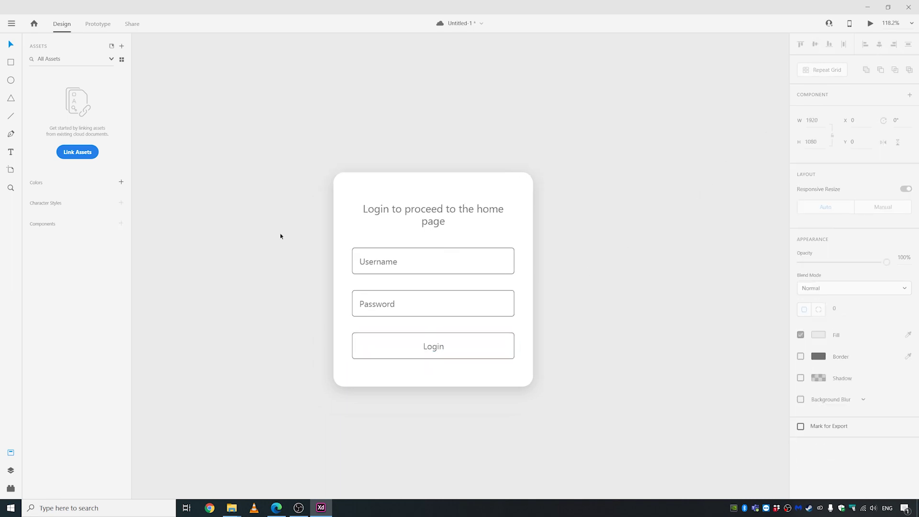
Step: Set the font of the subtitle and the Username, Password and Login labels to Montserrat
left_click(433, 222)
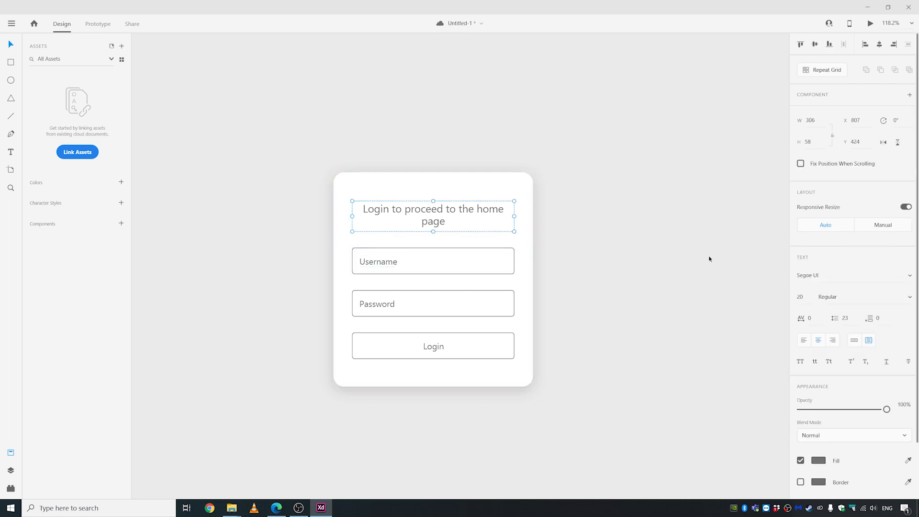
left_click(468, 259)
left_click(419, 222)
left_click(372, 265, "shift")
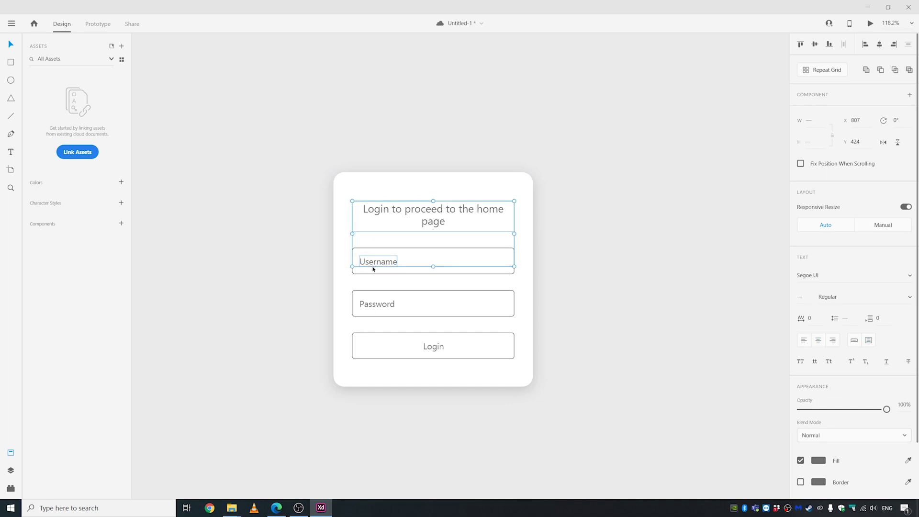
left_click(377, 304, "shift")
left_click(438, 348, "shift")
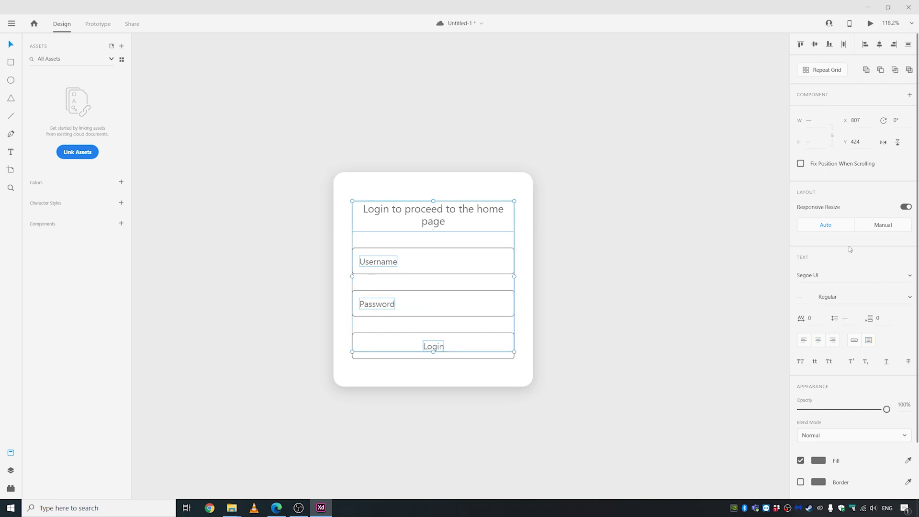
left_click(821, 276)
key("Return")
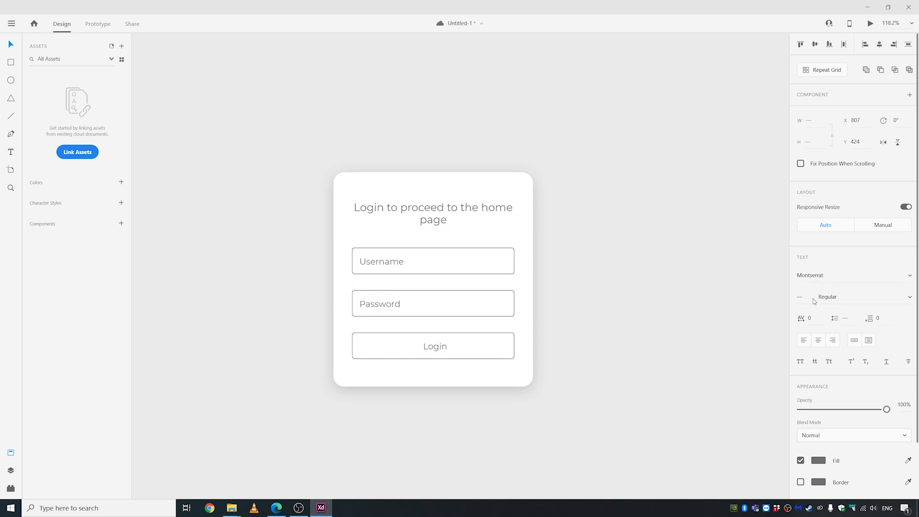
left_click(656, 263)
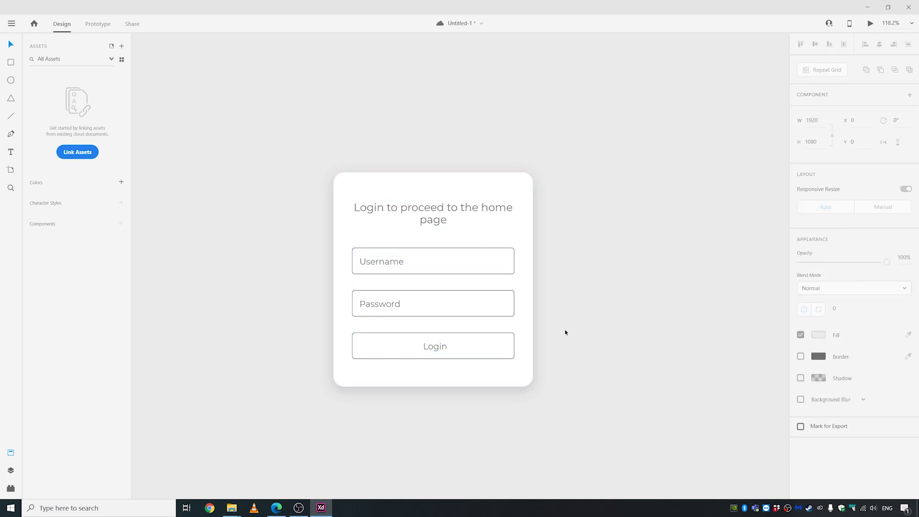
Step: Set the font weight of the "Login to proceed to the home page" heading to SemiBold
left_click(447, 206)
left_click(383, 264)
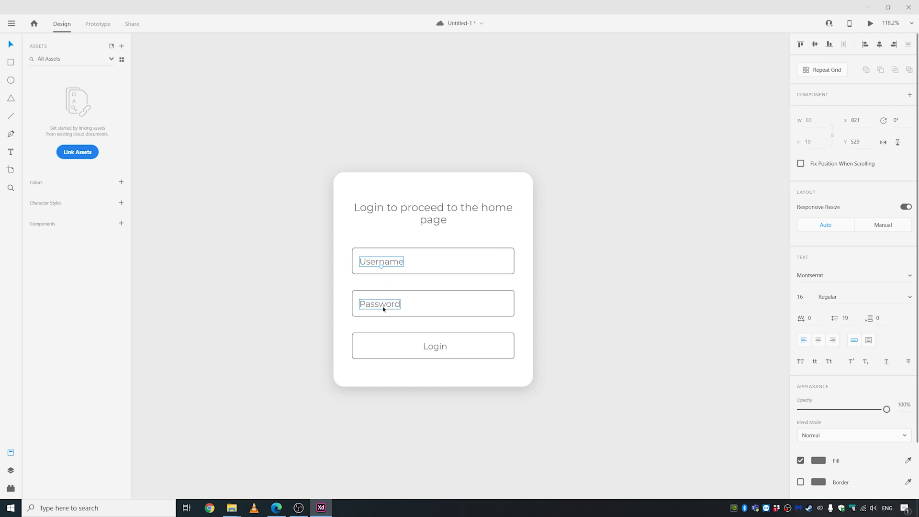
left_click(425, 209)
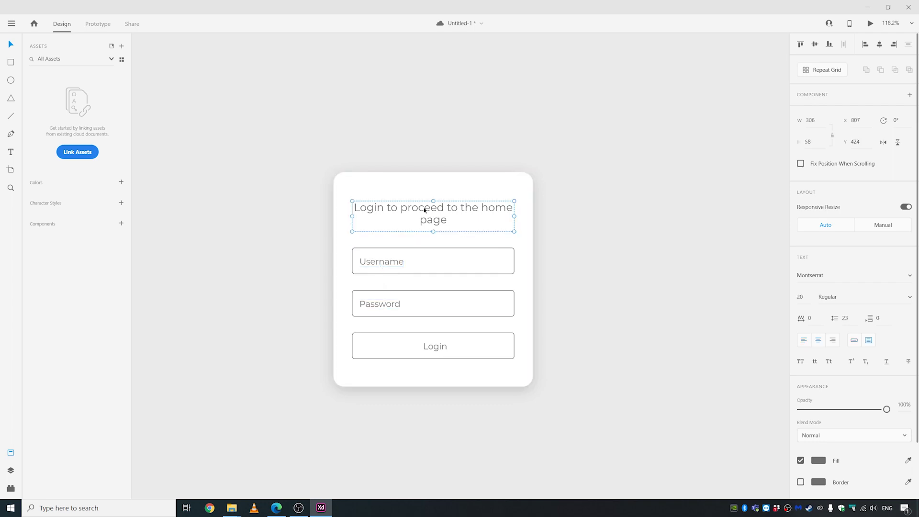
left_click(910, 298)
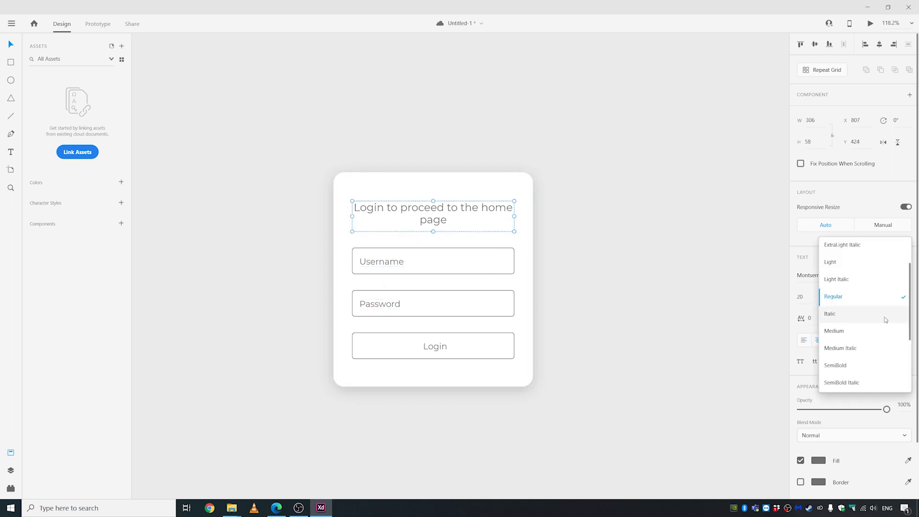
left_click(840, 365)
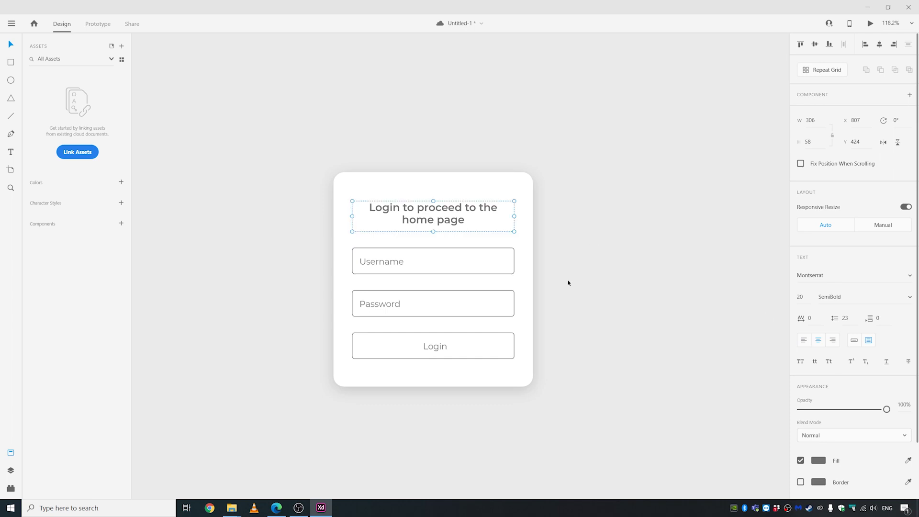
Step: Give the Login button's label a bolder font weight
left_click(432, 350)
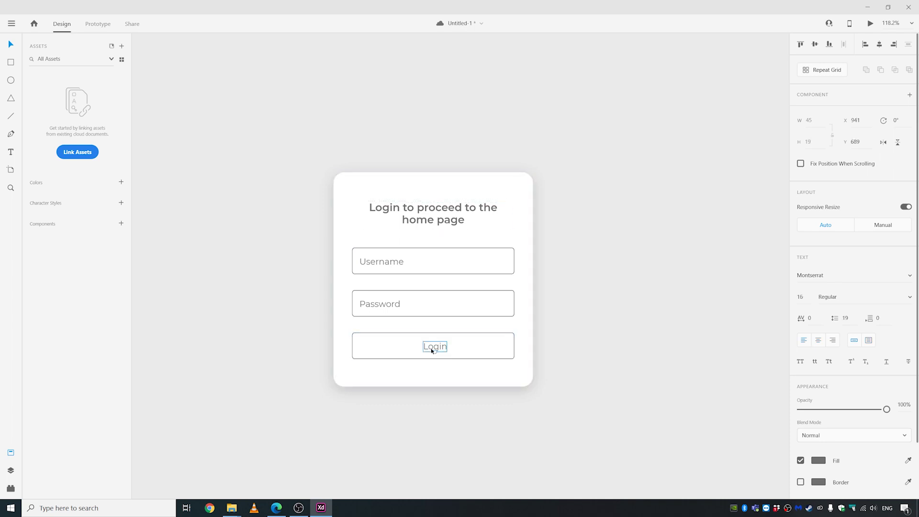
left_click(910, 297)
left_click(842, 320)
left_click(567, 352)
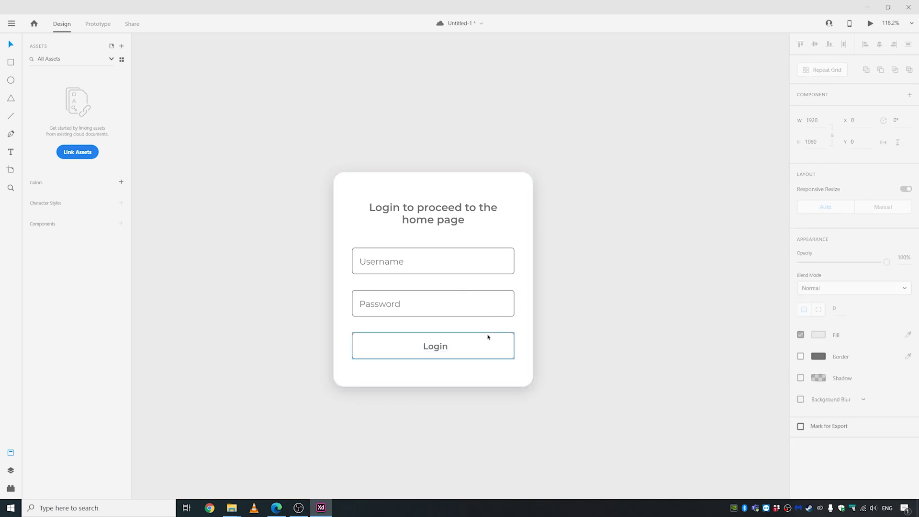
Step: Change the fill of the Username and Password labels to light grey #B9B9B9
left_click(371, 261)
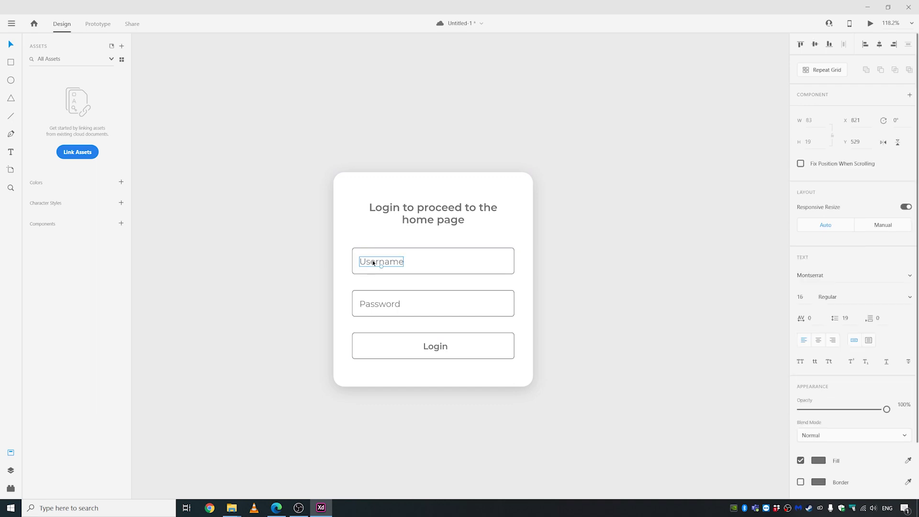
left_click(379, 307, "shift")
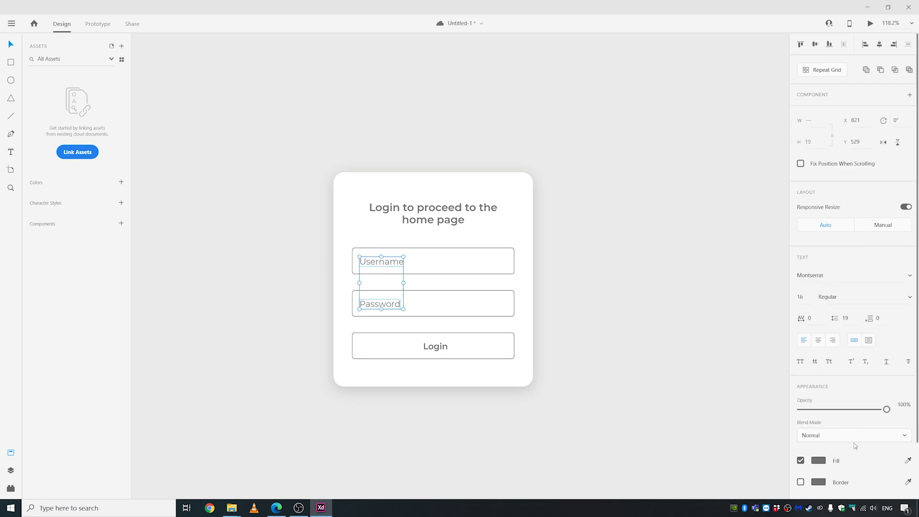
left_click(819, 462)
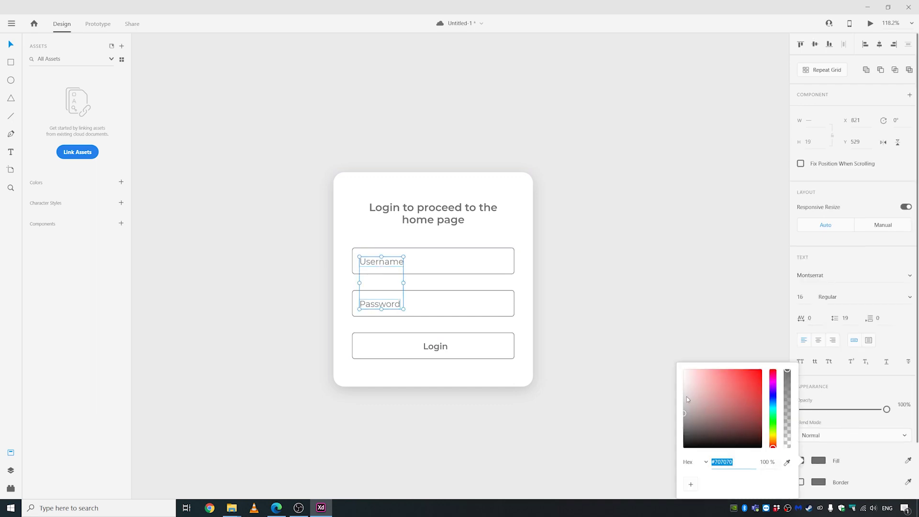
left_click_drag(686, 396, 676, 394)
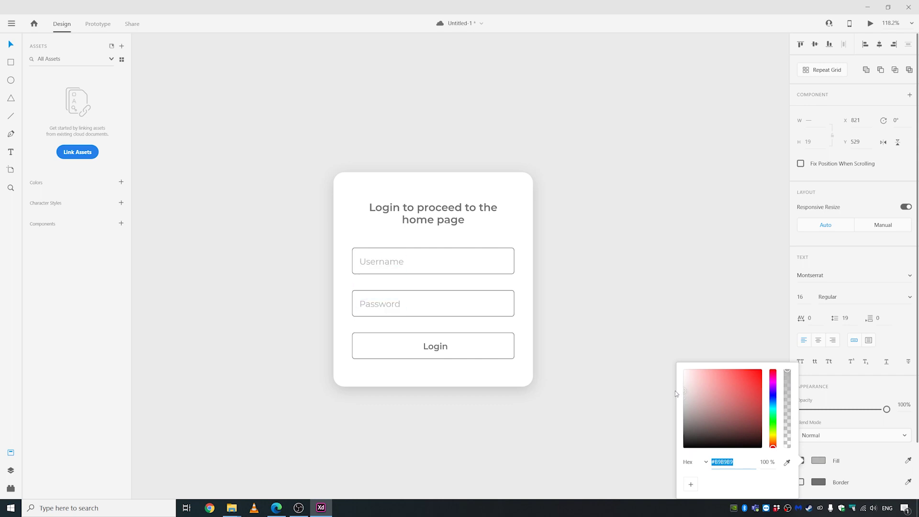
left_click(611, 204)
scroll(364, 222, "down", 4)
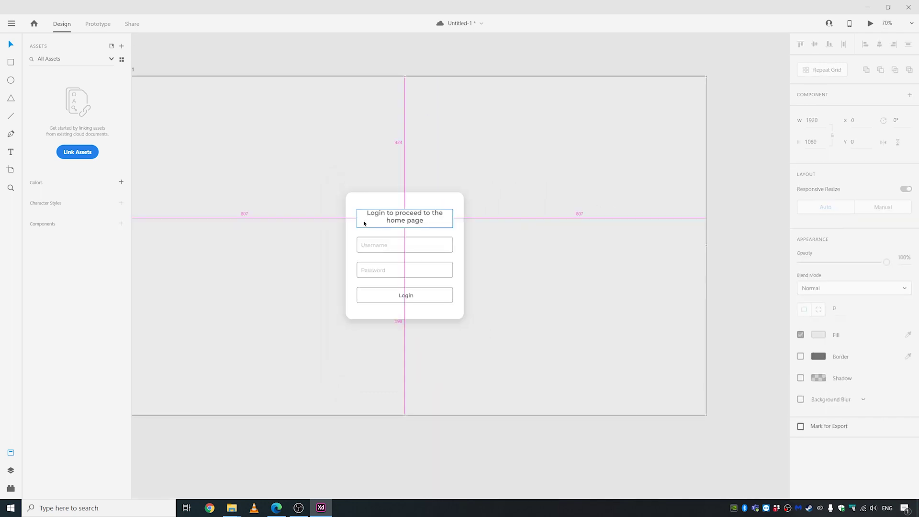
Step: Fill the Web 1920 artboard's background with the ocean shoreline image from the XD folder
scroll(403, 284, "up", 3)
scroll(402, 284, "down", 4)
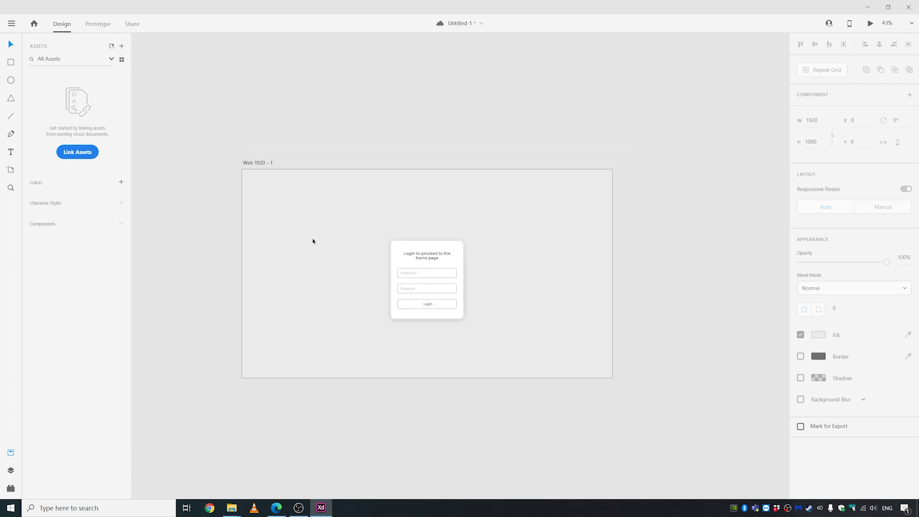
scroll(306, 237, "up", 3)
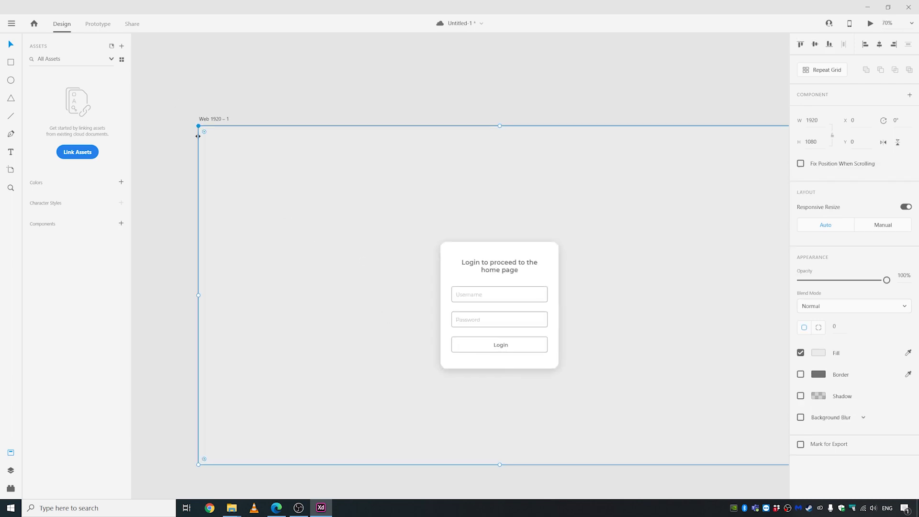
scroll(231, 197, "down", 2)
left_click(285, 457)
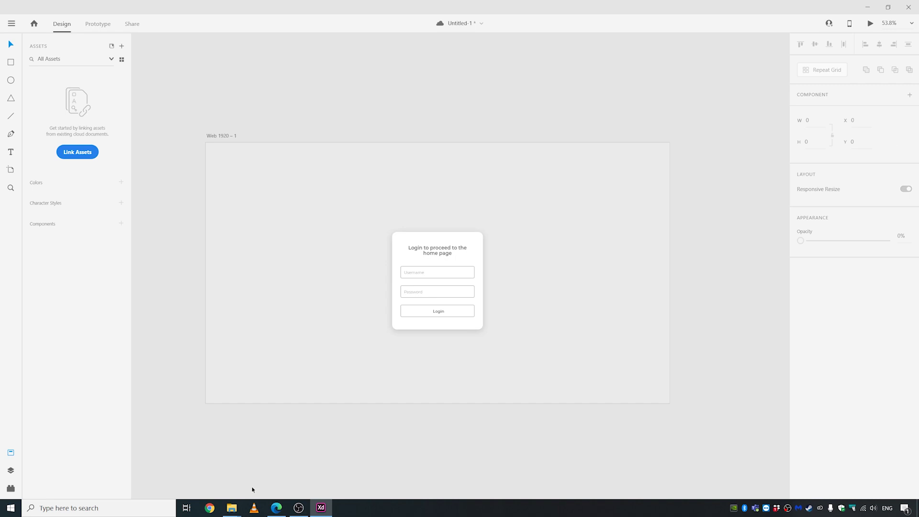
mouse_move(233, 507)
left_click(213, 469)
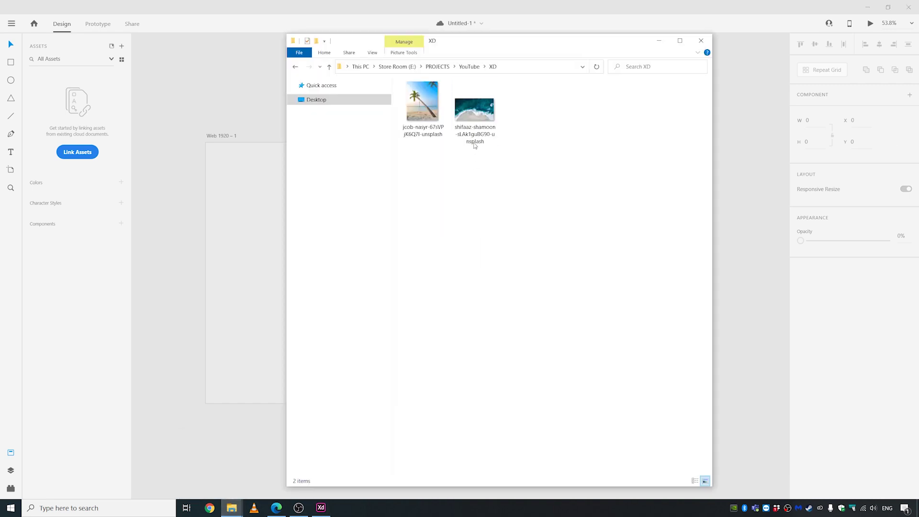
left_click_drag(475, 145, 246, 217)
left_click(189, 272)
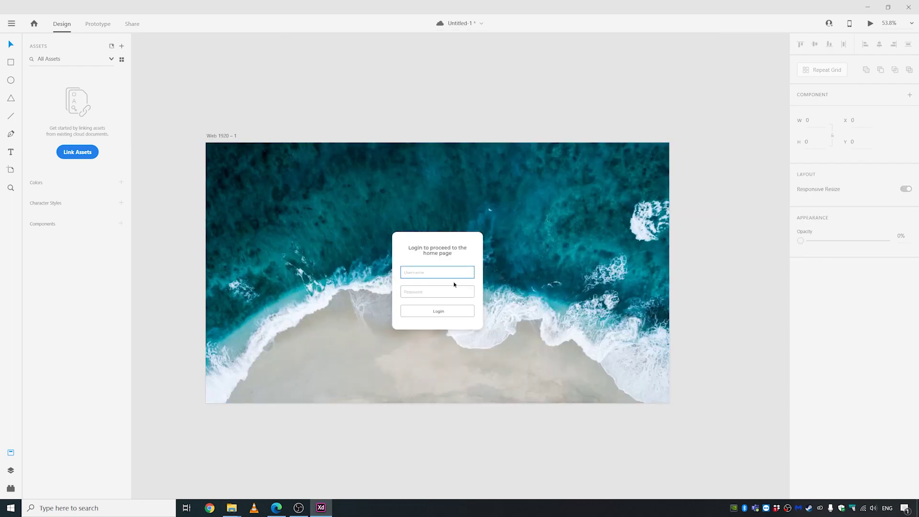
Step: Recolour the "Login to proceed to the home page" heading with a dark teal sampled from the ocean in the background image
scroll(455, 285, "up", 5)
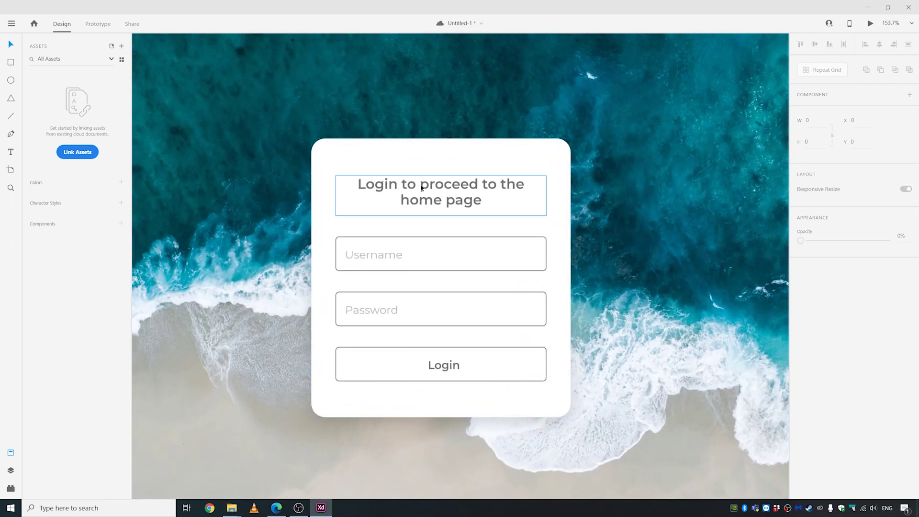
left_click(421, 189)
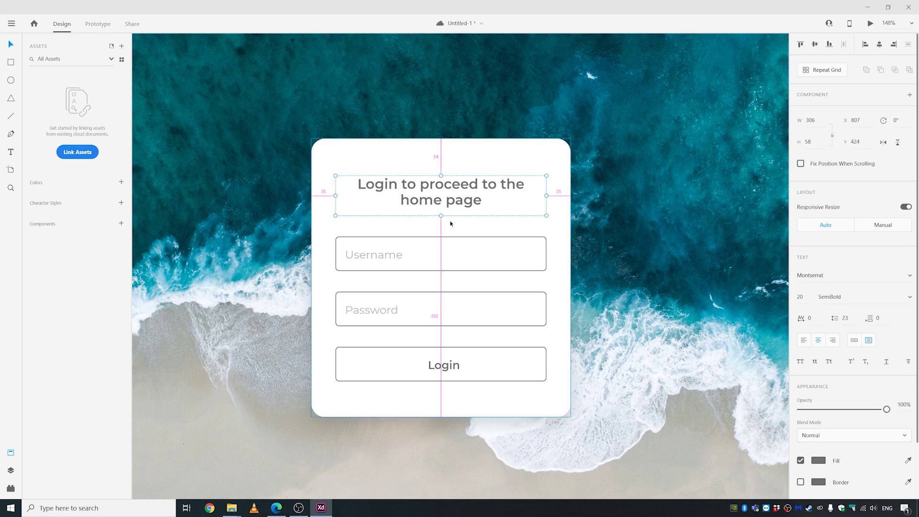
scroll(452, 222, "down", 3)
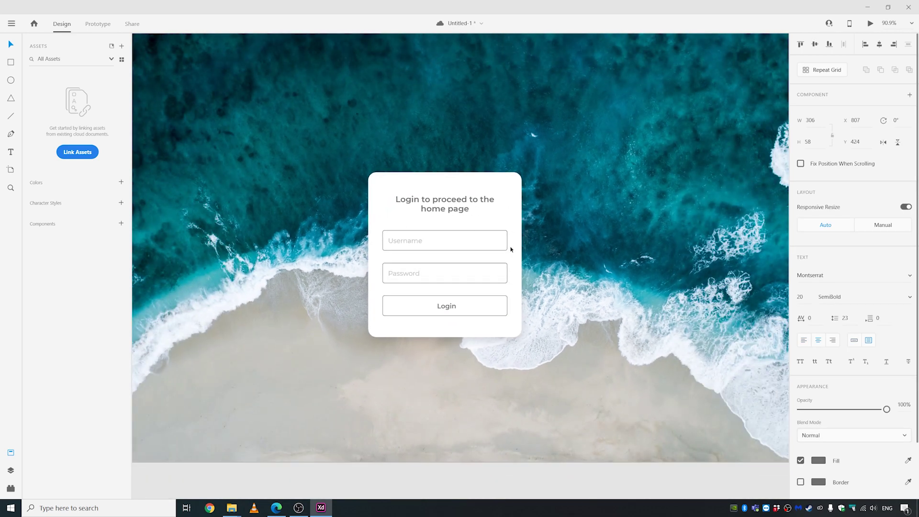
left_click(908, 460)
left_click(293, 207)
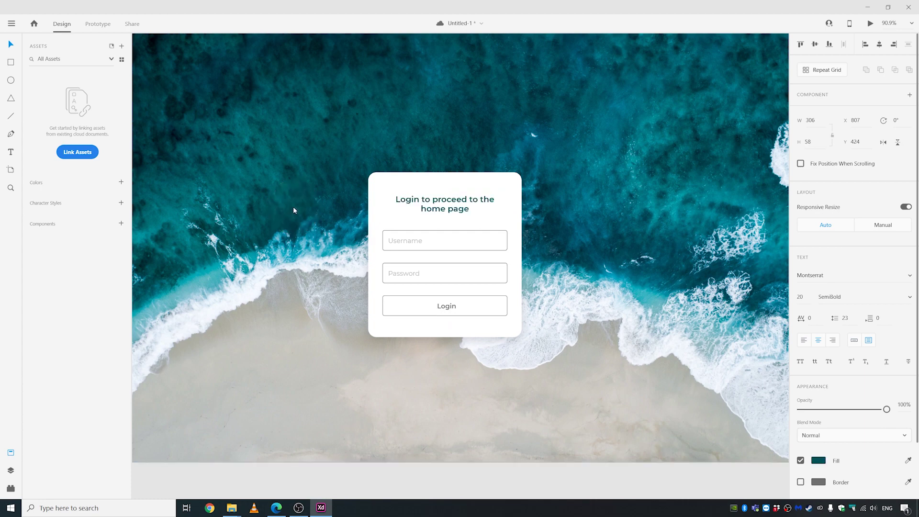
Step: Set the heading's font weight to Bold and its line spacing to 25
scroll(403, 196, "up", 3)
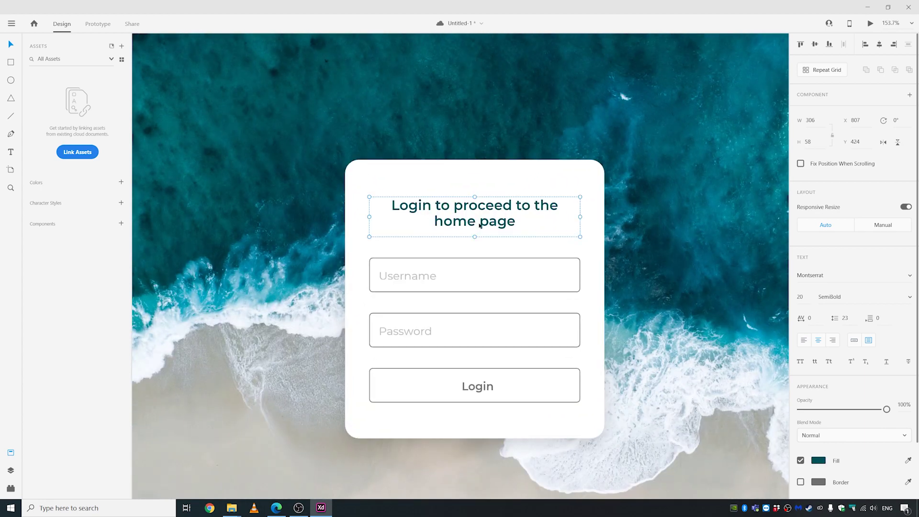
left_click(911, 300)
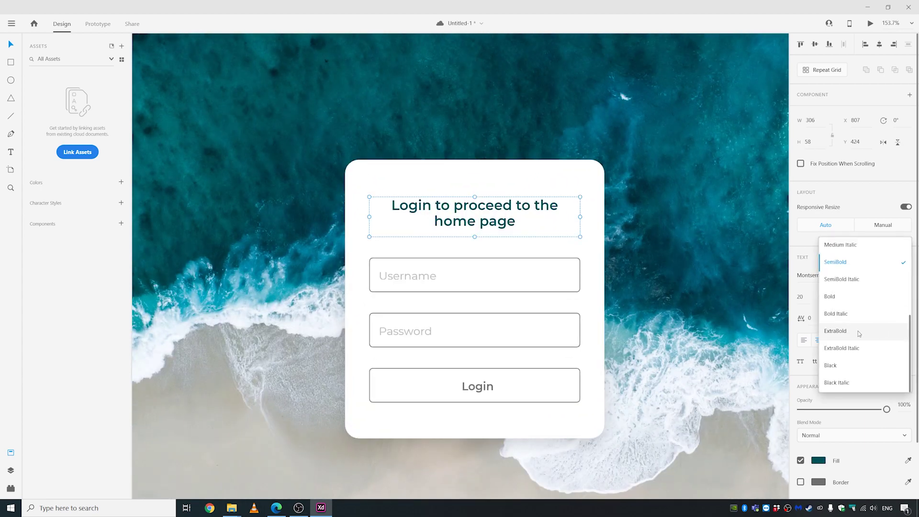
left_click(844, 299)
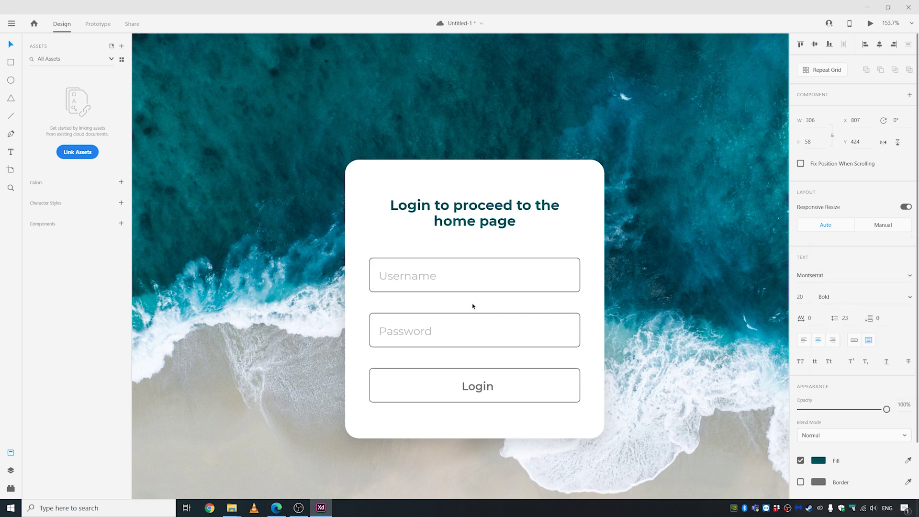
left_click(845, 318)
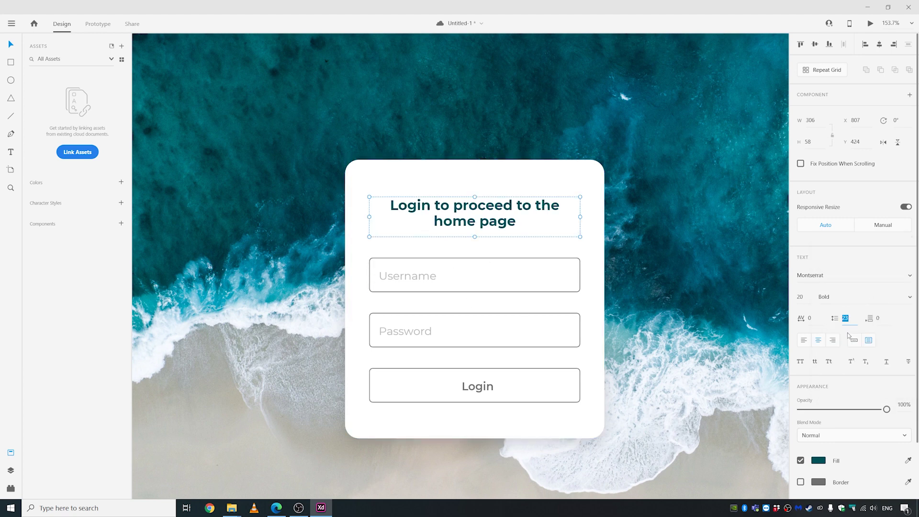
key("Up")
key("Up")
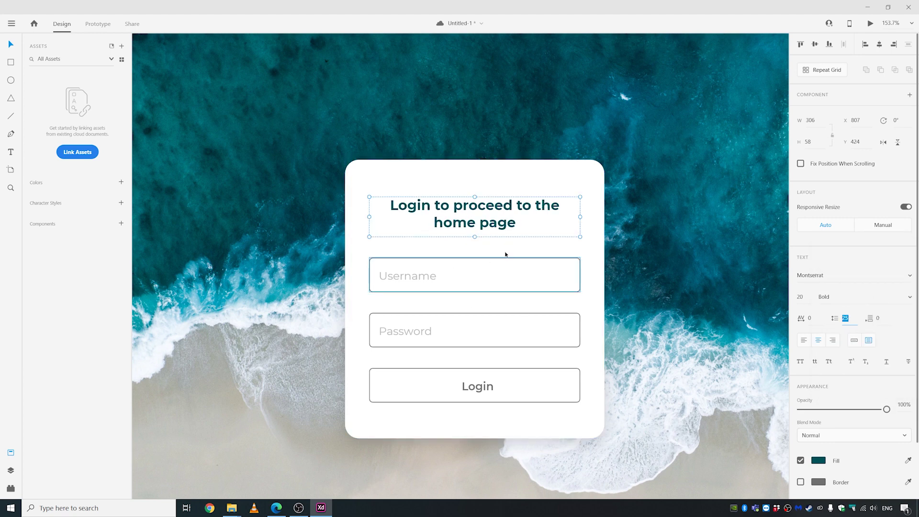
Step: Move the heading up slightly to Y 422 and shorten its text box to a height of 49
left_click(648, 223)
left_click_drag(516, 216, 515, 215)
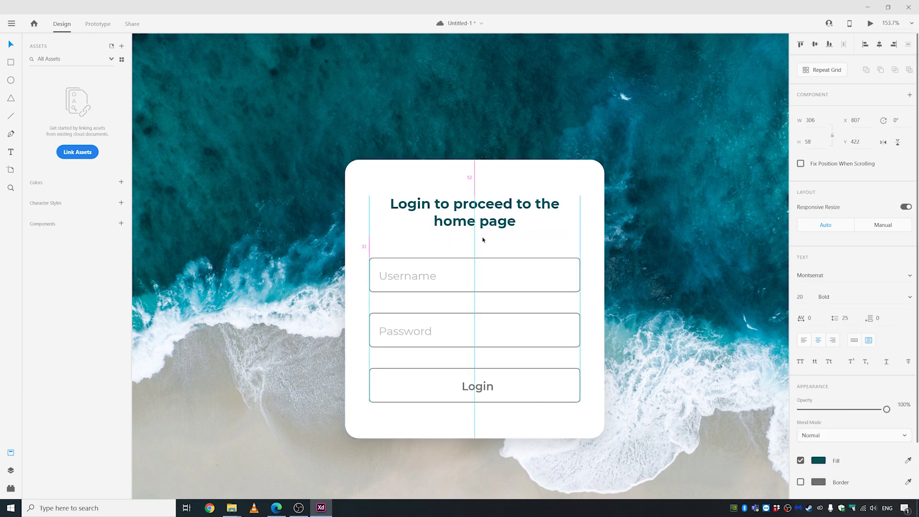
left_click_drag(474, 239, 474, 230)
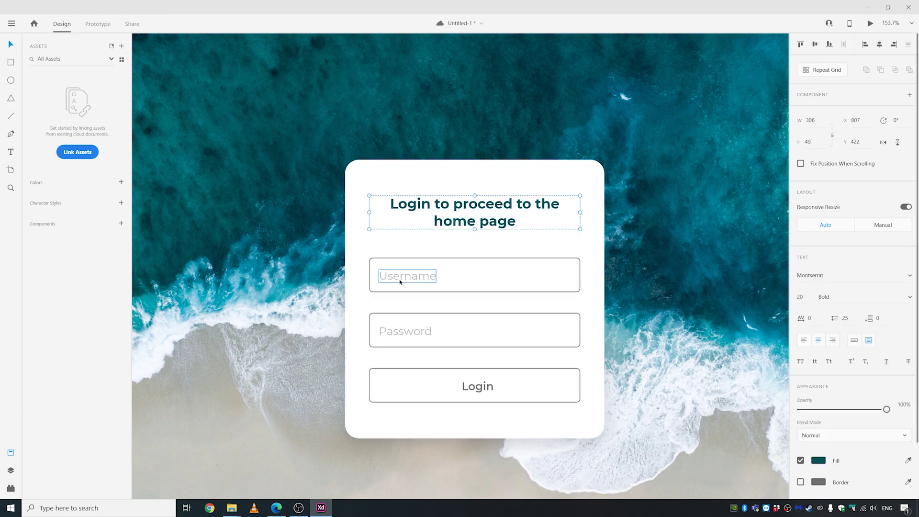
Step: Save the heading's fill colour #015256 as a reusable swatch in the colour picker
scroll(399, 280, "down", 3)
scroll(402, 297, "up", 2)
scroll(393, 342, "down", 3)
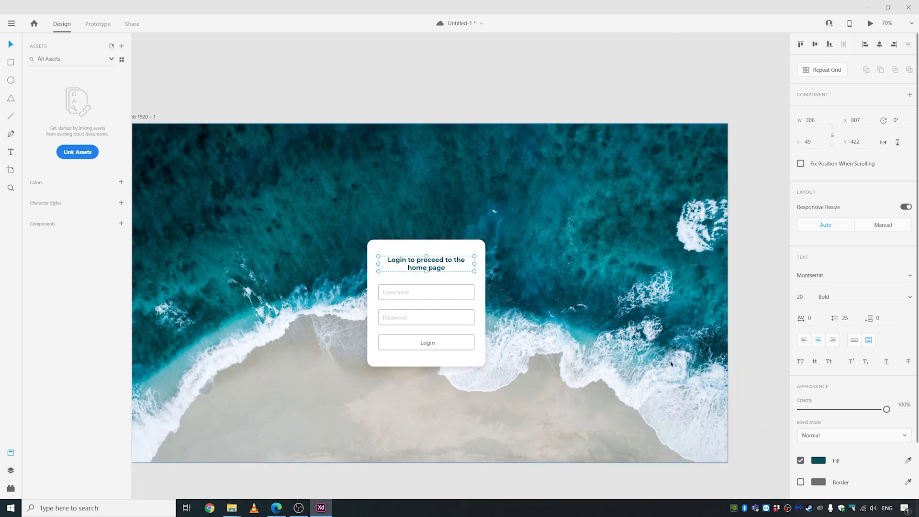
left_click(819, 461)
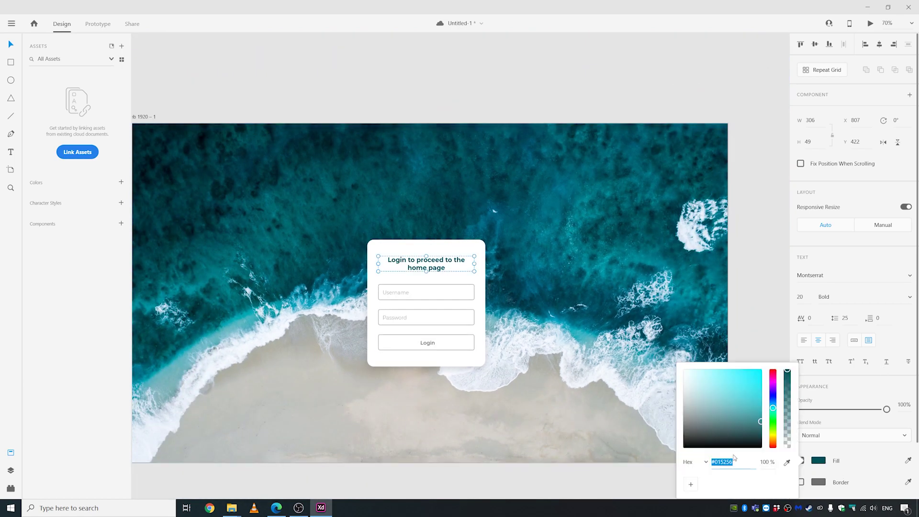
left_click(691, 484)
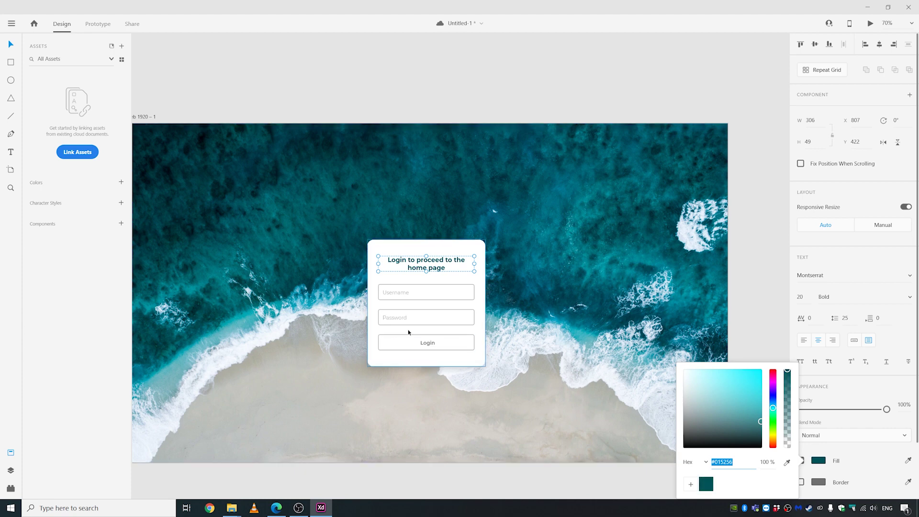
Step: Remove the Login button's border and give the button a linear gradient fill running horizontally across its width
left_click(394, 340)
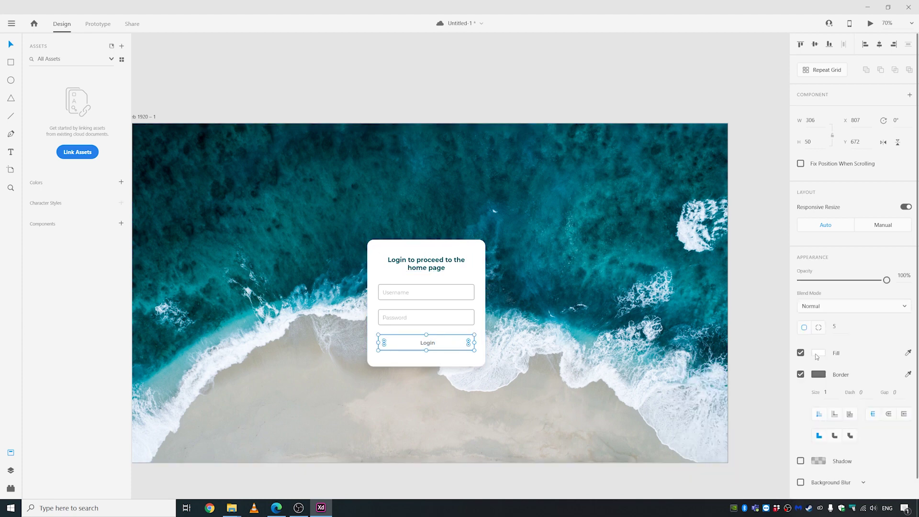
left_click(801, 374)
left_click(819, 354)
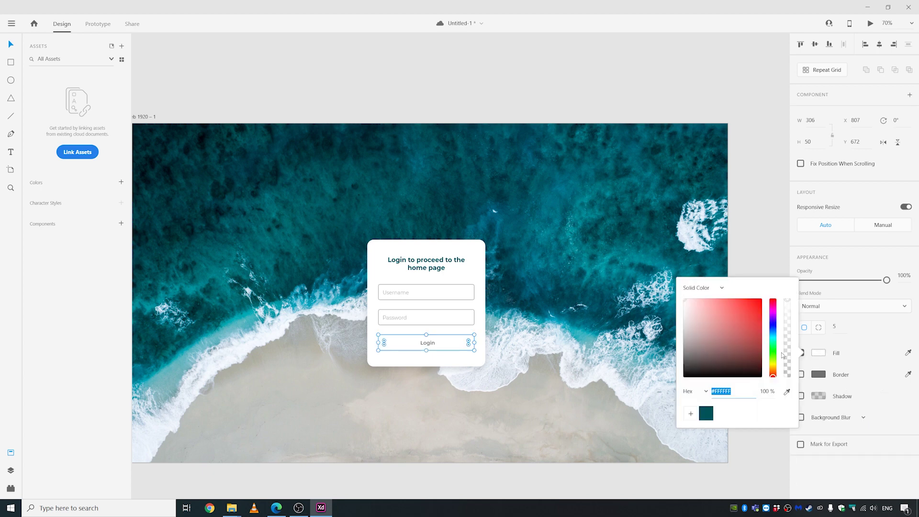
left_click(712, 289)
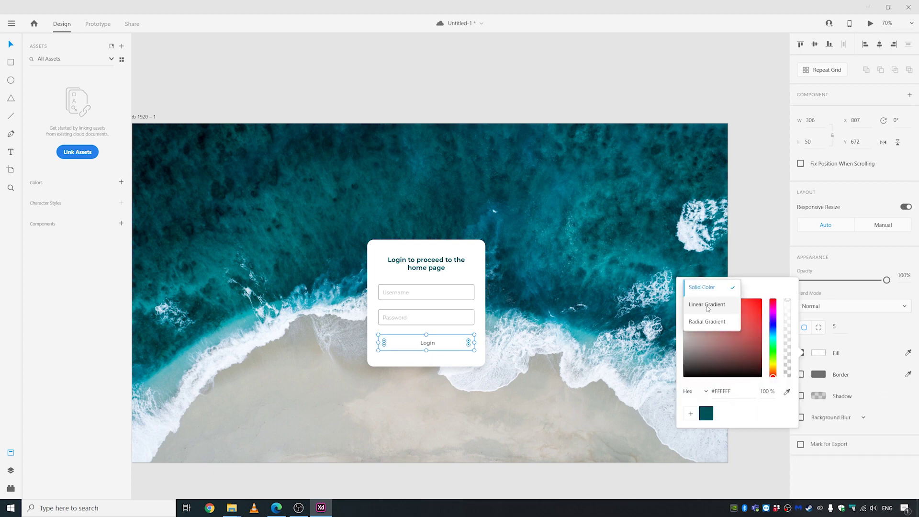
left_click(707, 307)
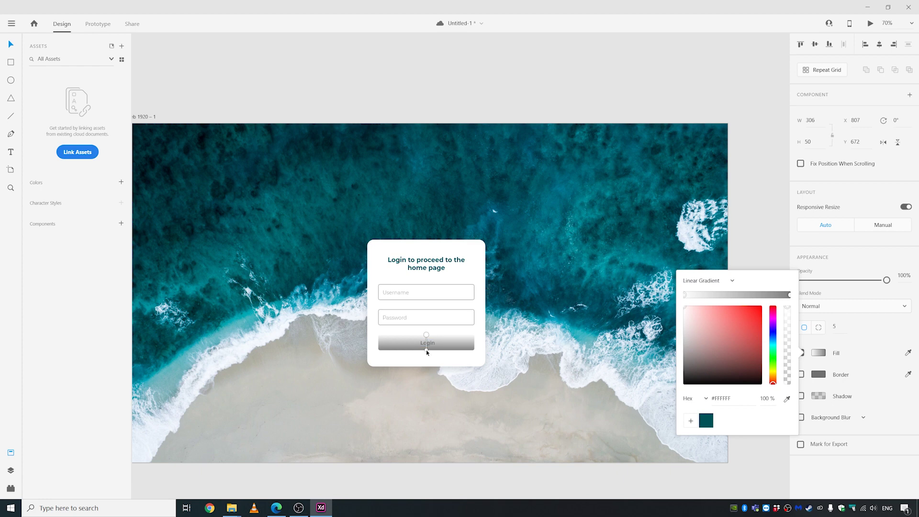
left_click_drag(428, 352, 377, 344)
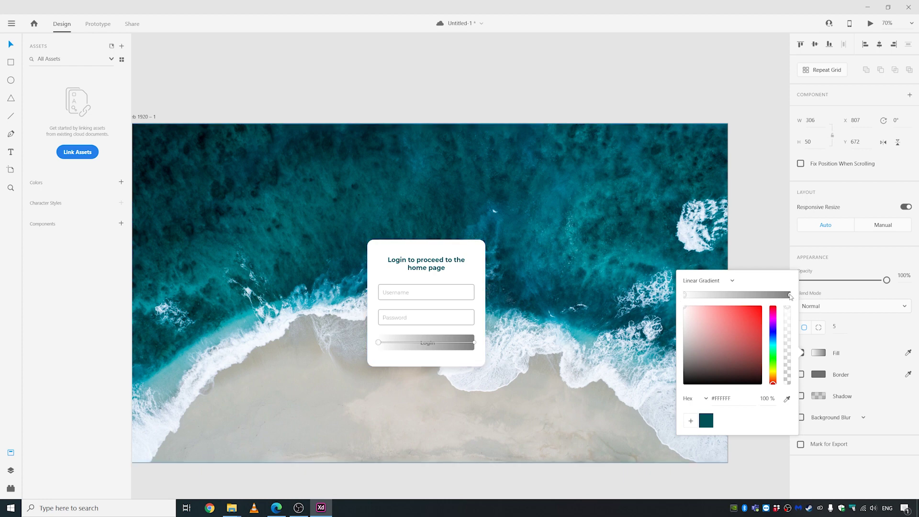
Step: Colour the button gradient from lighter teal #21B0B7 at the left end to the saved dark teal #015256 at the right end
left_click(790, 294)
left_click(706, 420)
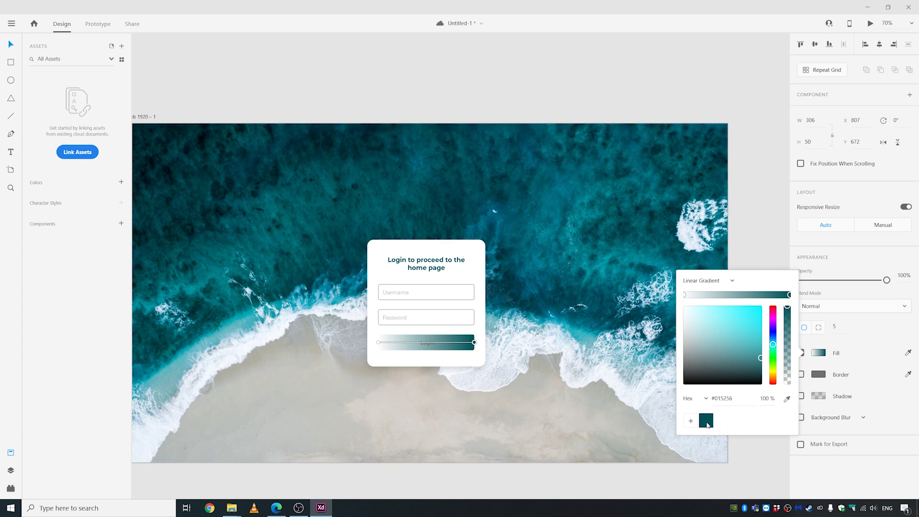
left_click(685, 295)
left_click(706, 421)
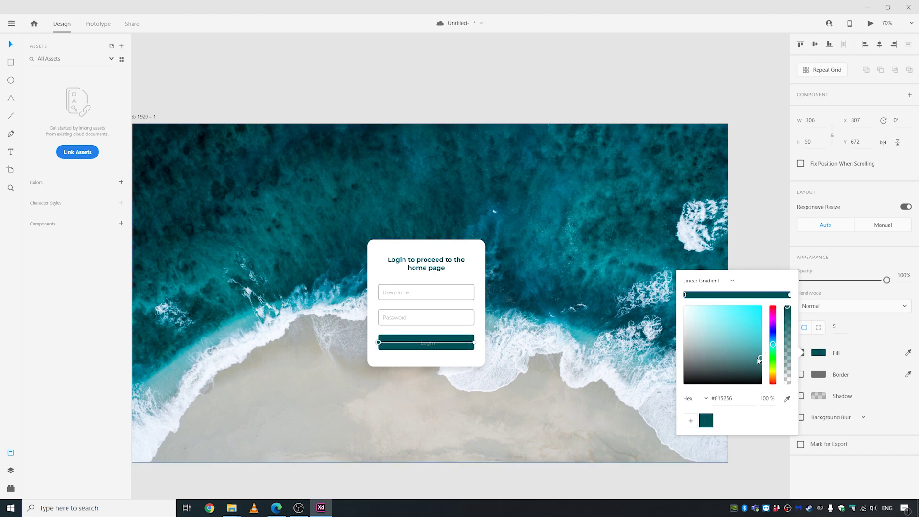
left_click_drag(759, 360, 749, 330)
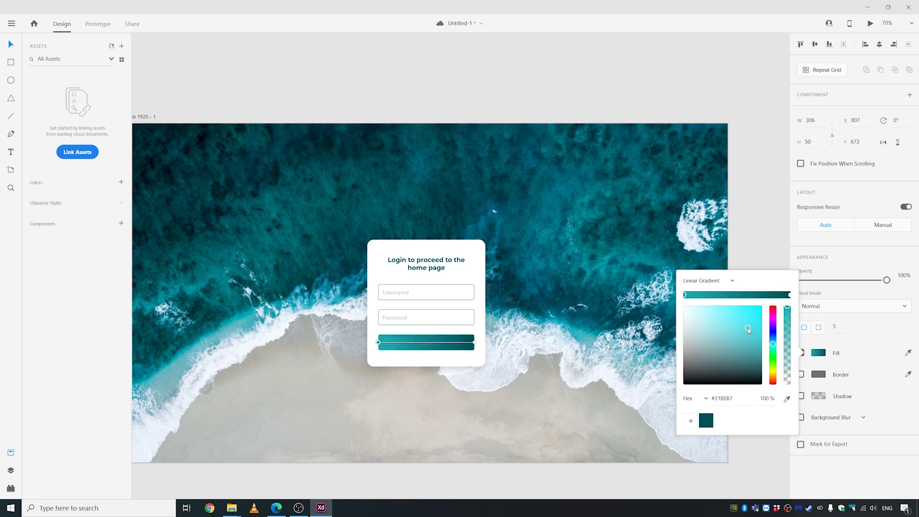
Step: Change the fill of the Login button's label to white #FFFFFF
left_click(426, 343)
left_click(426, 343)
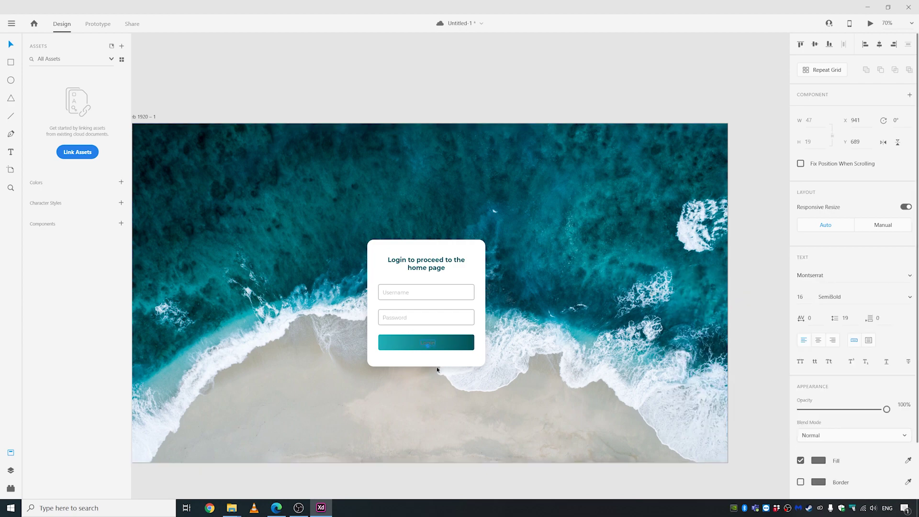
left_click(819, 461)
left_click_drag(704, 391, 663, 362)
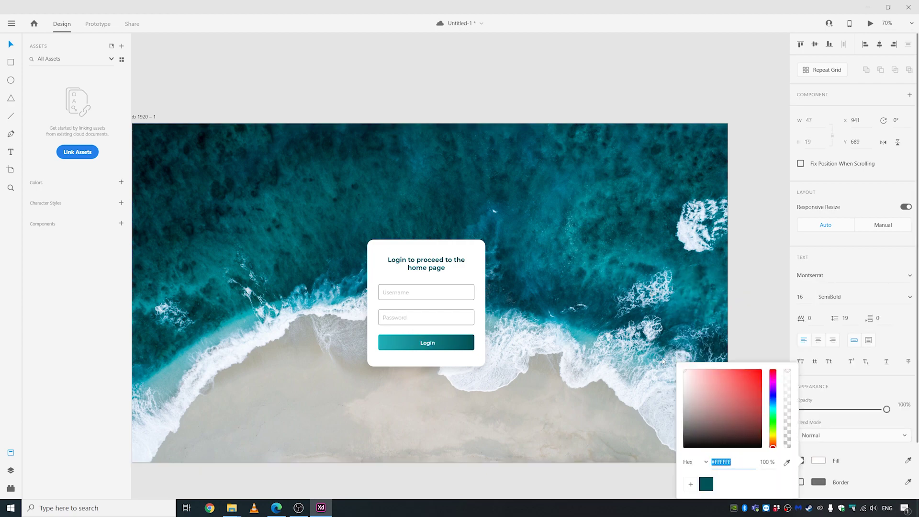
left_click(404, 404)
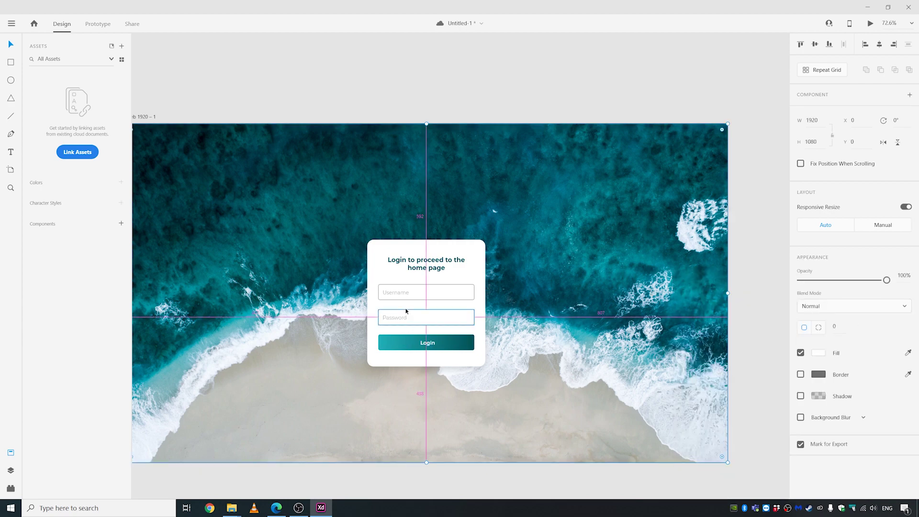
Step: Change the border colour of the Username and Password field boxes to teal #4CA7AC
scroll(407, 311, "up", 4, "ctrl")
left_click(396, 278)
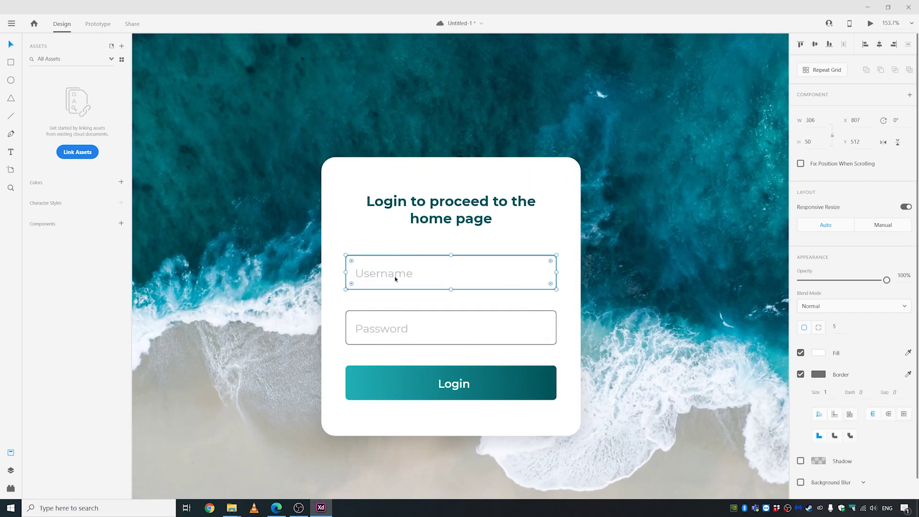
left_click(398, 312, "shift")
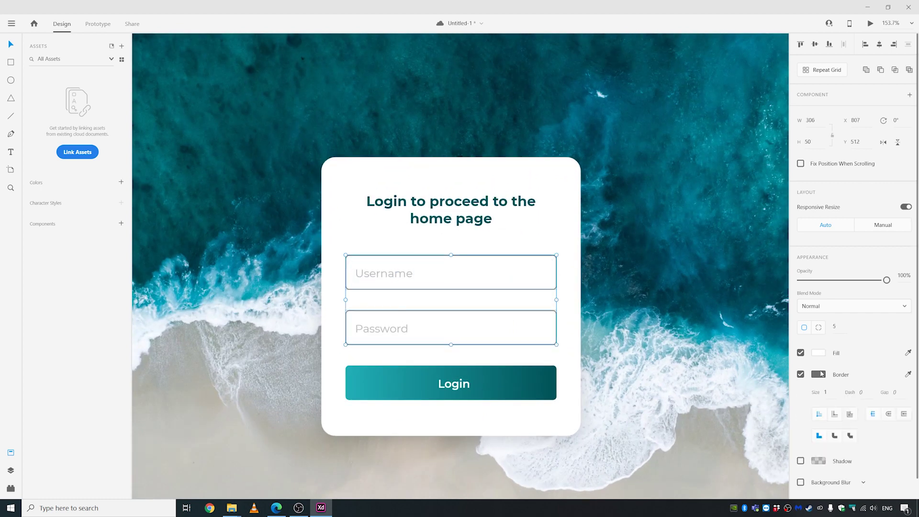
left_click(818, 375)
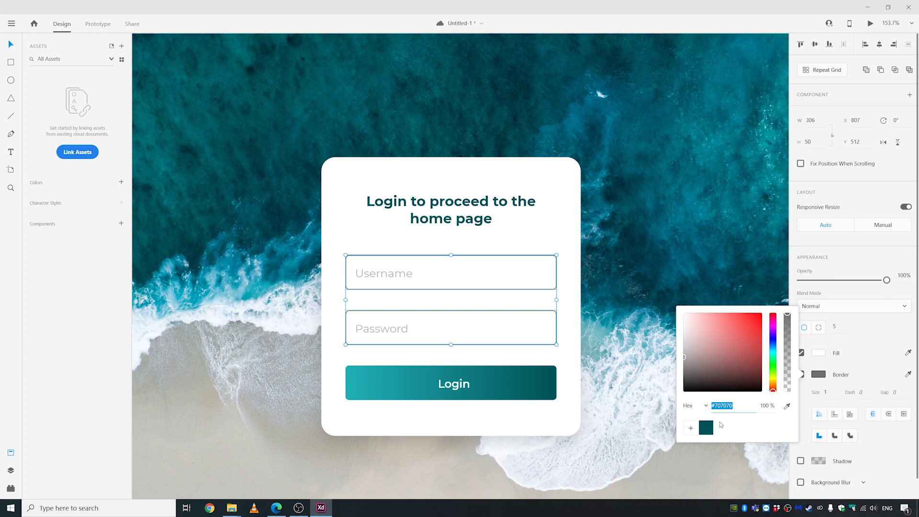
left_click(706, 428)
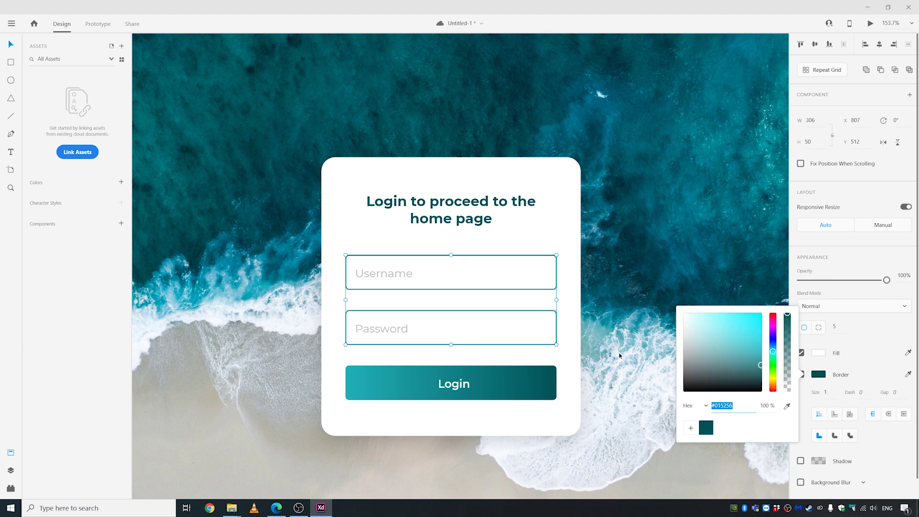
left_click_drag(746, 363, 728, 341)
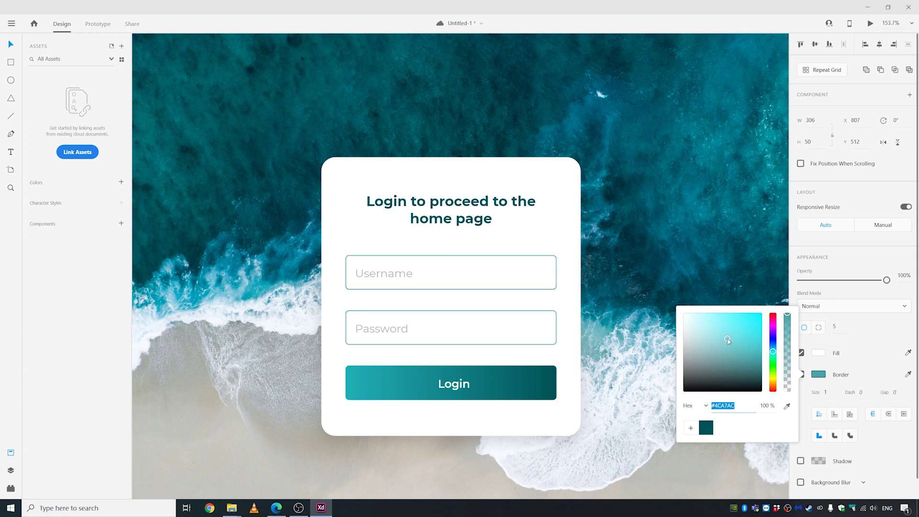
Step: Set the border size of both the Username and Password field boxes to 1.5
left_click(632, 315)
key("ctrl+0")
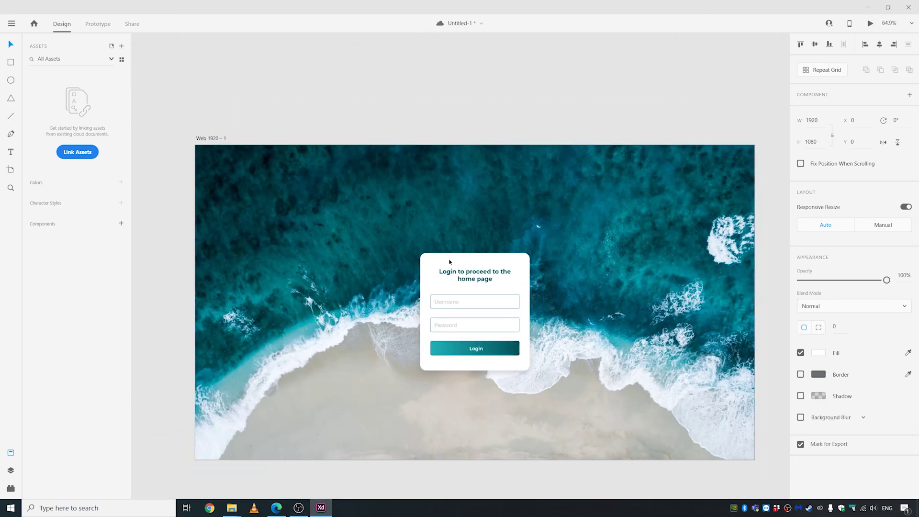
key("ctrl+z")
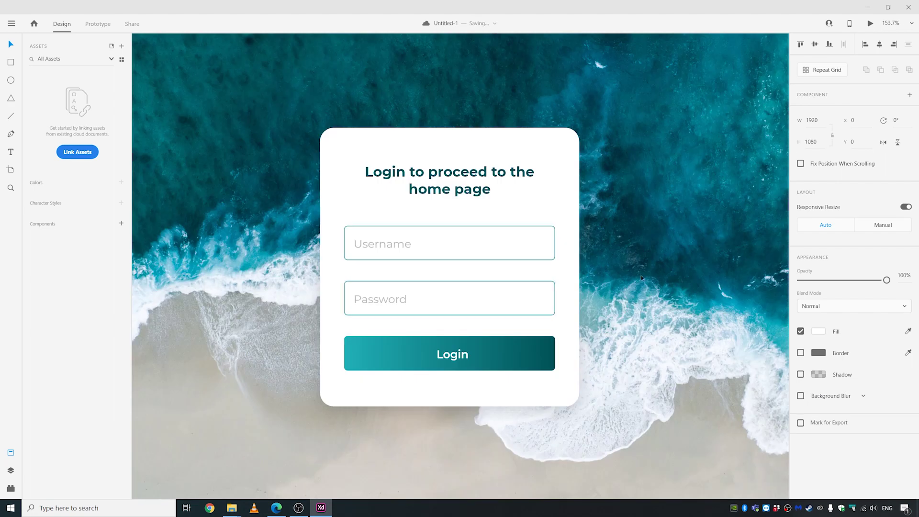
left_click(493, 231)
left_click(470, 286, "shift")
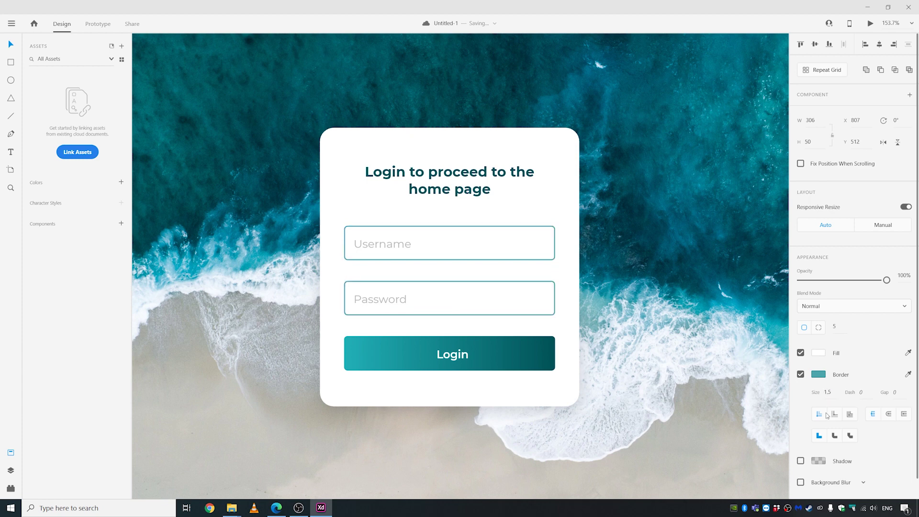
Step: Change the login heading's text fill to teal #178A90 and save that colour as a swatch
left_click(440, 195)
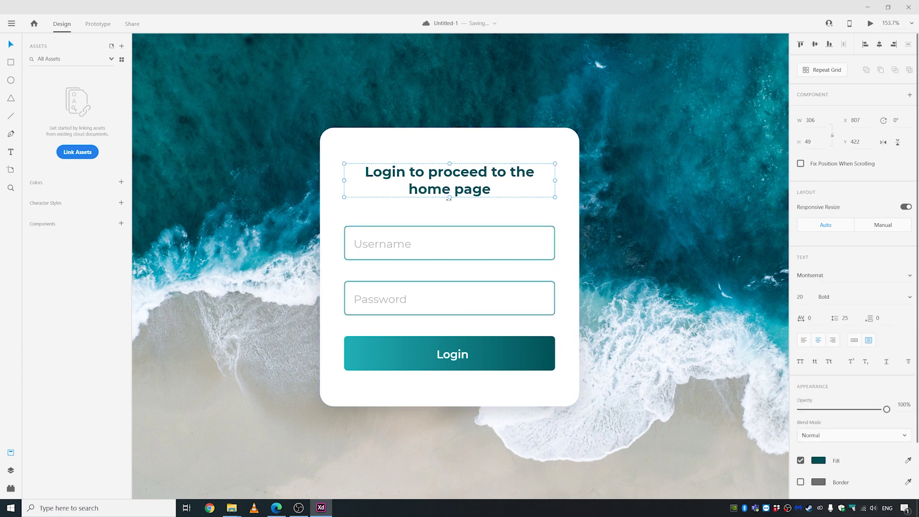
left_click(818, 460)
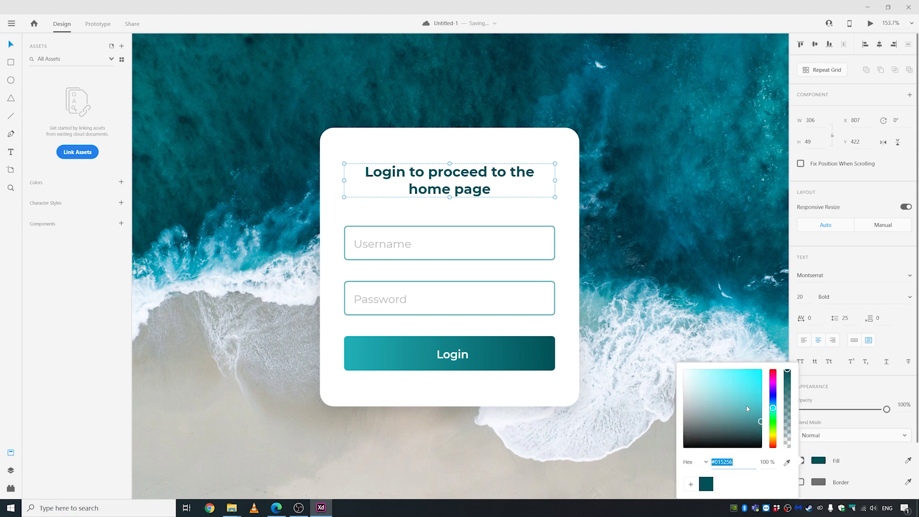
left_click_drag(751, 413, 750, 405)
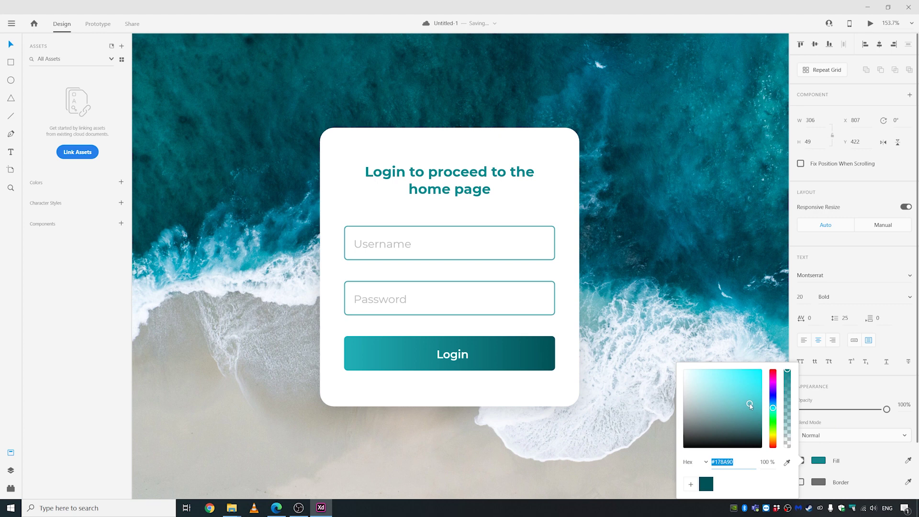
left_click(691, 484)
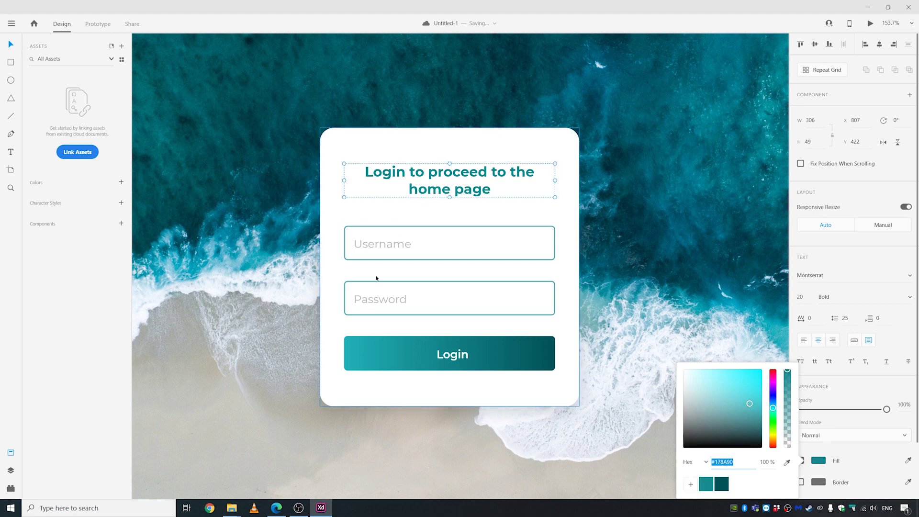
Step: Recolour the right end of the Login button's gradient to a teal slightly lighter than the saved dark swatch #015256
left_click(393, 360)
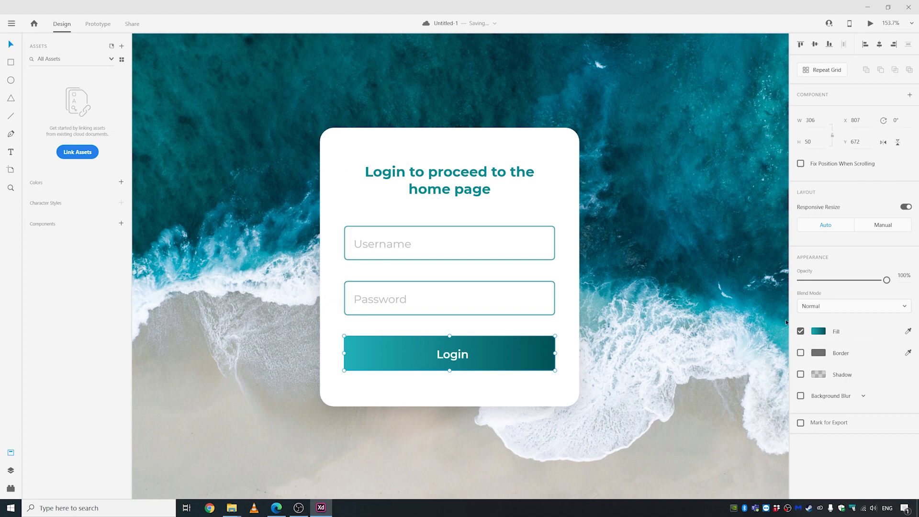
left_click(818, 331)
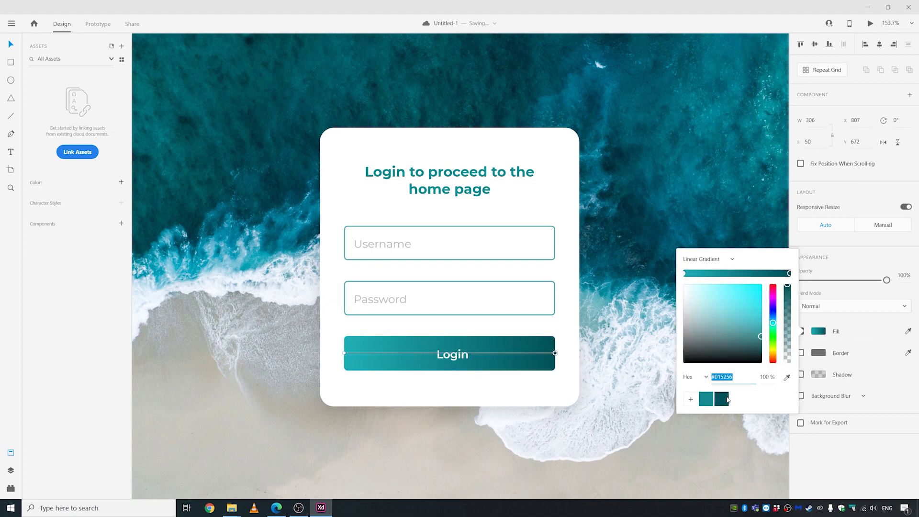
left_click(706, 400)
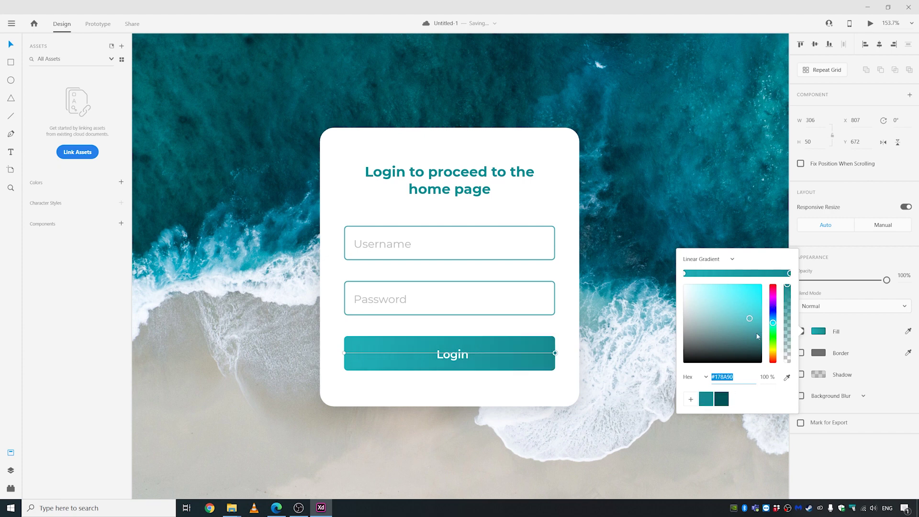
left_click(722, 399)
left_click_drag(750, 331, 753, 329)
left_click(602, 301)
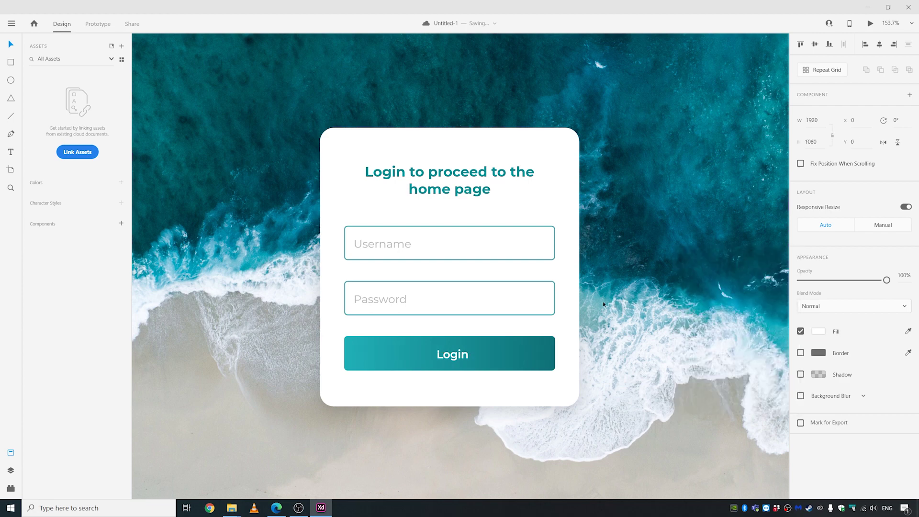
Step: Set the corner radius of the white login card to 15
scroll(433, 232, "down", 3)
scroll(383, 231, "up", 5)
scroll(383, 231, "down", 3)
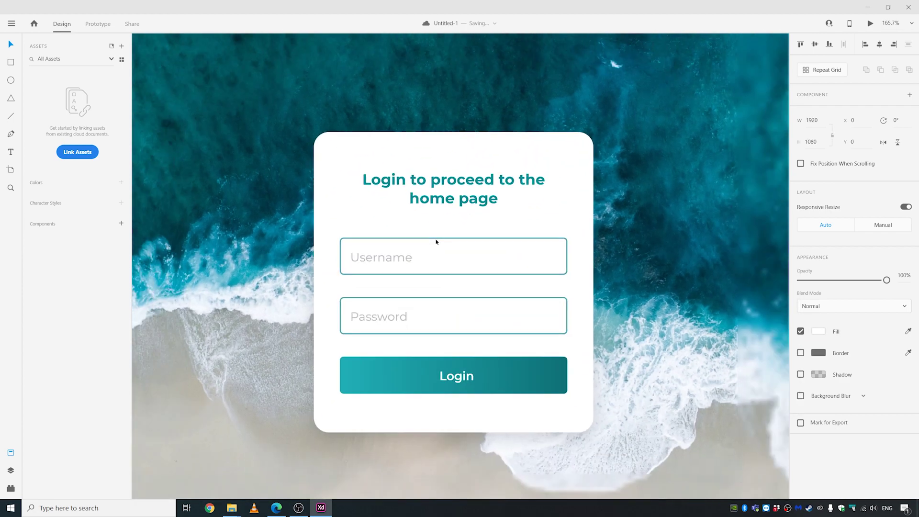
left_click(361, 214)
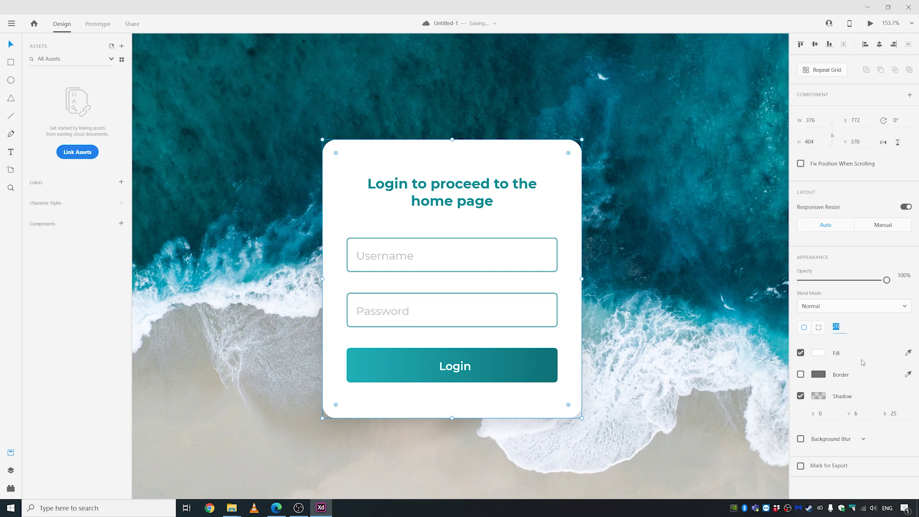
key("Return")
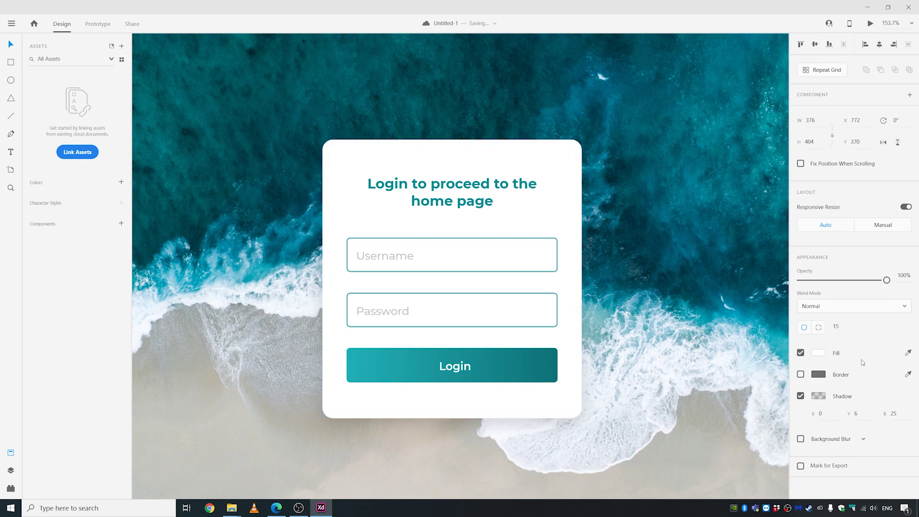
key("ctrl+0")
left_click(490, 423)
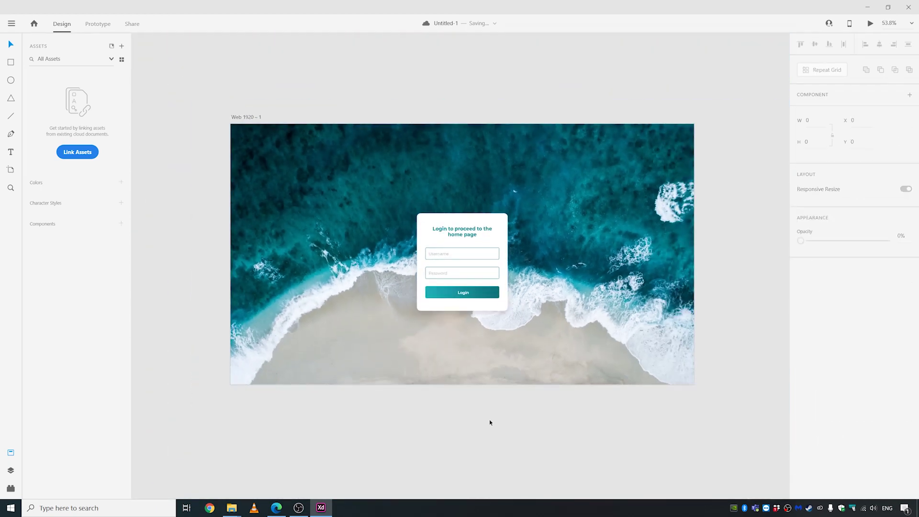
scroll(492, 333, "up", 3)
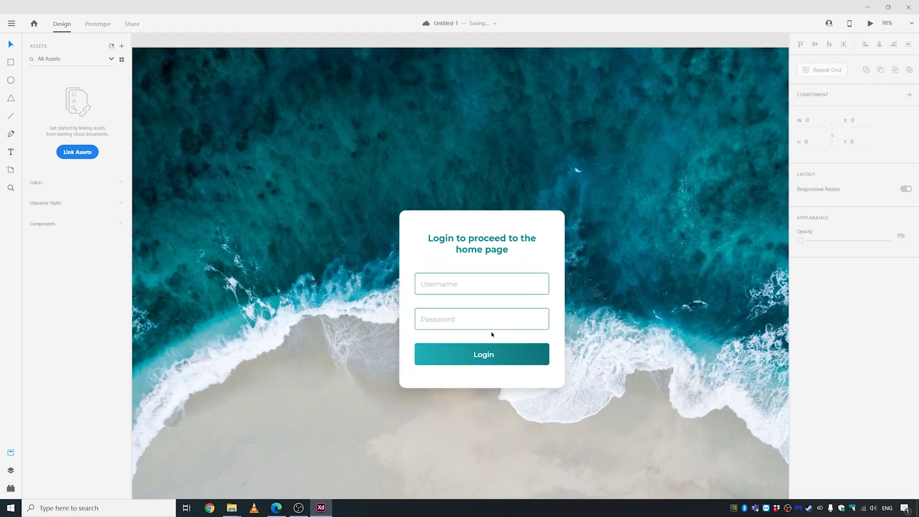
scroll(492, 333, "up", 3)
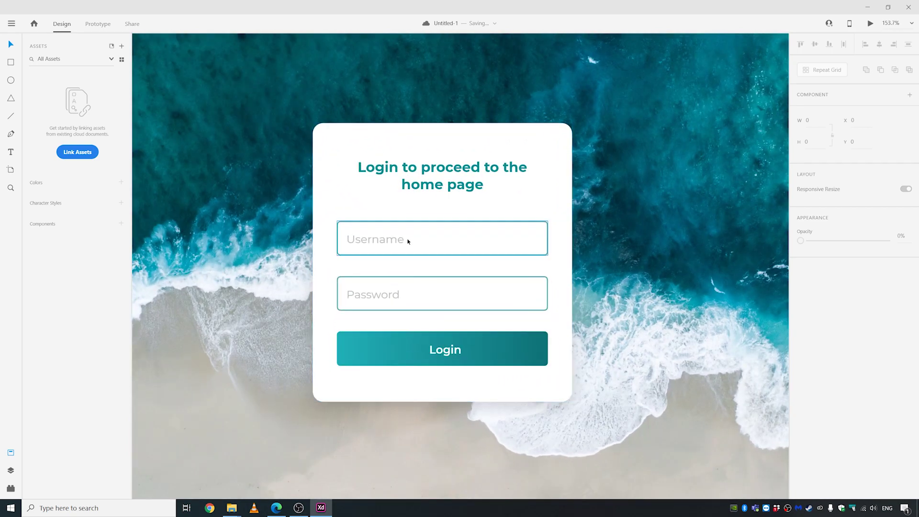
scroll(409, 241, "up", 2)
scroll(424, 265, "down", 1)
left_click_drag(583, 370, 346, 377)
key("ctrl+z")
Step: Lock the ocean background image on the artboard
key("ctrl+0")
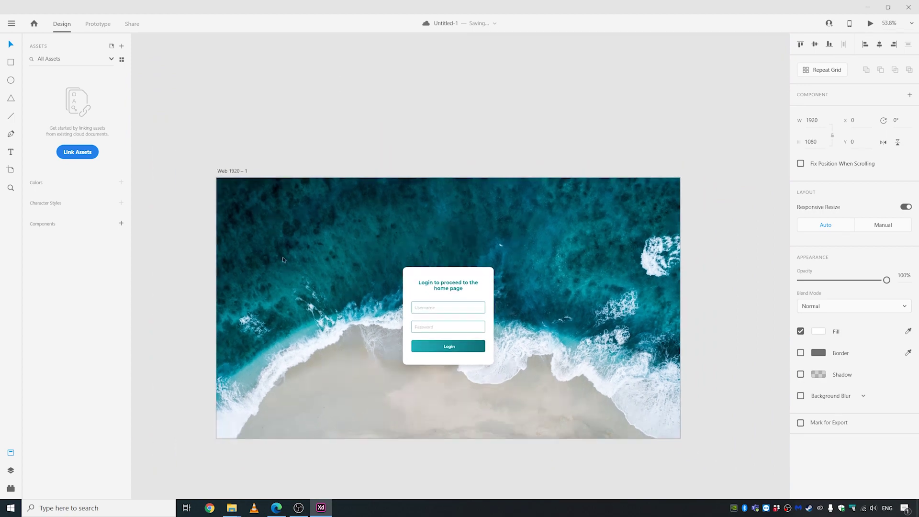
right_click(281, 315)
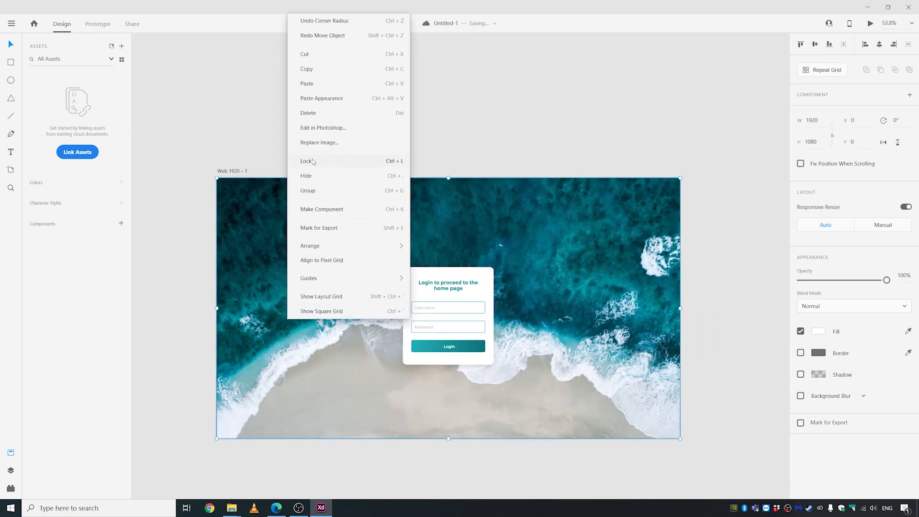
left_click(313, 161)
Step: Move the Login button with its label down to Y 694 and extend the card's bottom edge to a height of 428
scroll(455, 337, "up", 5)
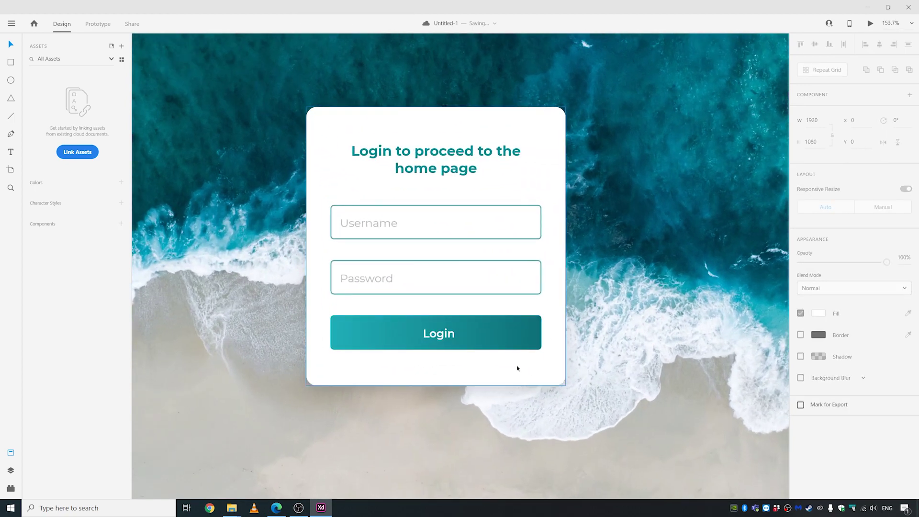
left_click(517, 368)
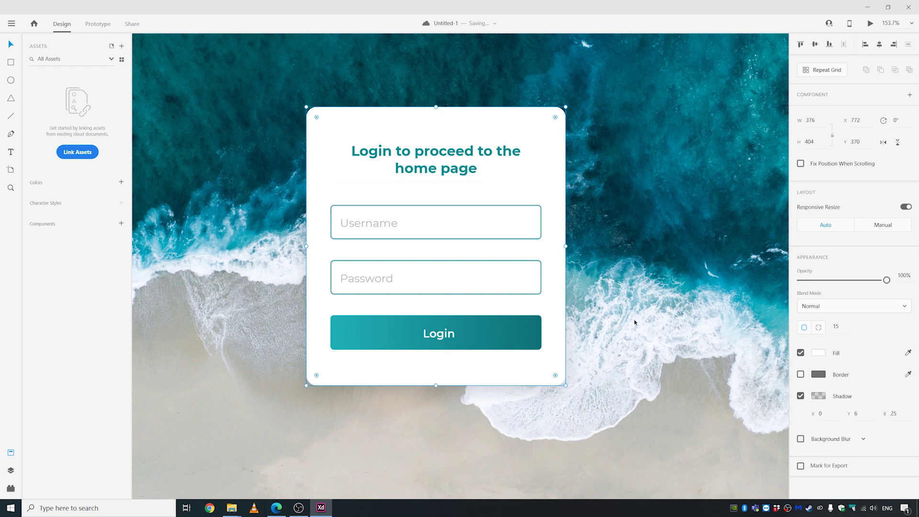
mouse_move(633, 311)
left_mouse_down()
mouse_move(353, 380)
mouse_move(294, 368)
mouse_move(370, 408)
left_mouse_up()
left_click_drag(403, 329, 401, 348)
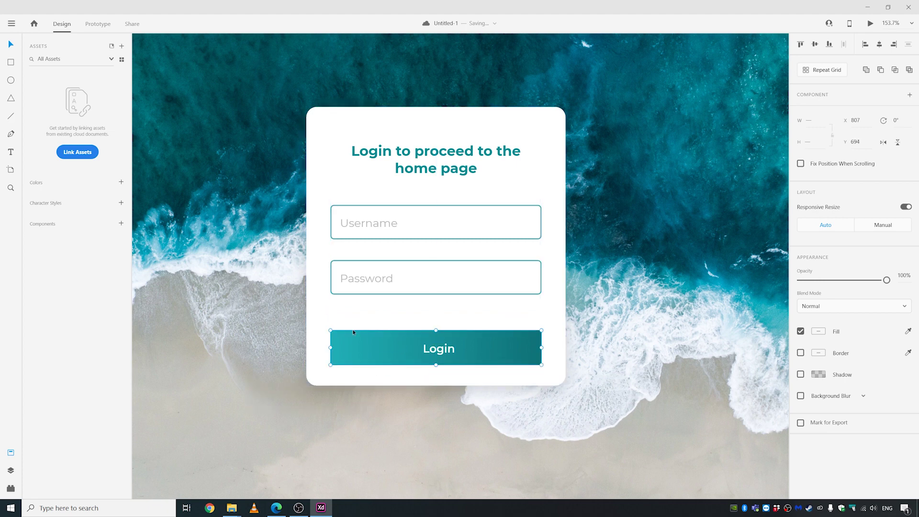
left_click(421, 386)
left_click_drag(435, 385, 433, 402)
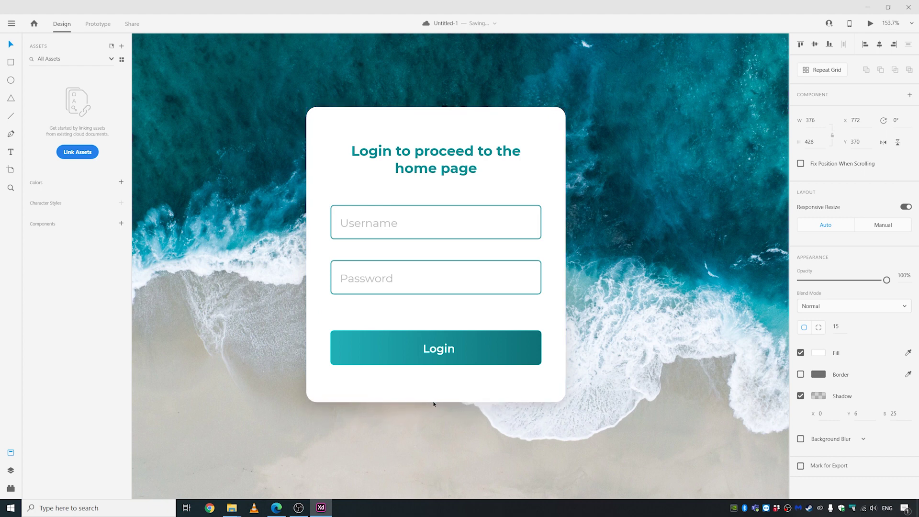
Step: Move the Login button together with its label further down to Y 708
left_click_drag(595, 357, 290, 376)
left_click(290, 378)
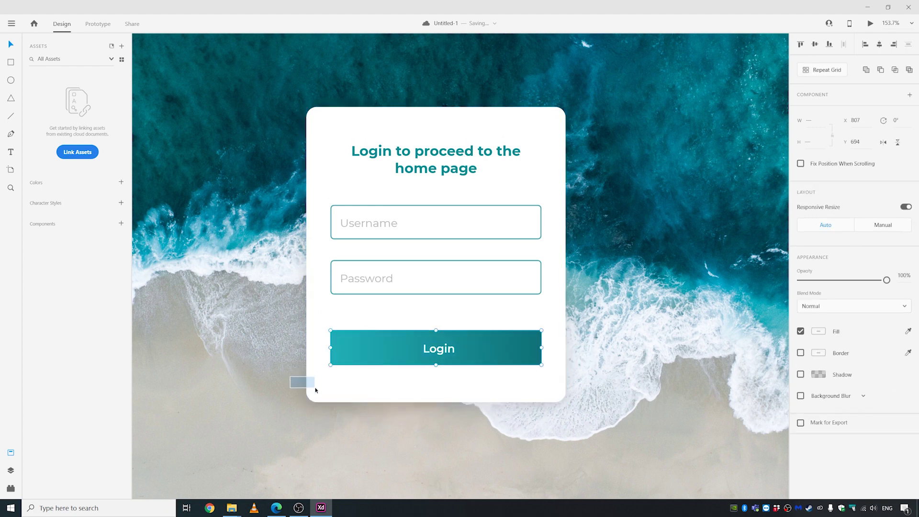
left_click_drag(378, 347, 377, 358)
Step: Duplicate the Password placeholder text and place the copy below the Password field, flush with the field's right edge at Y 659
scroll(382, 328, "up", 5)
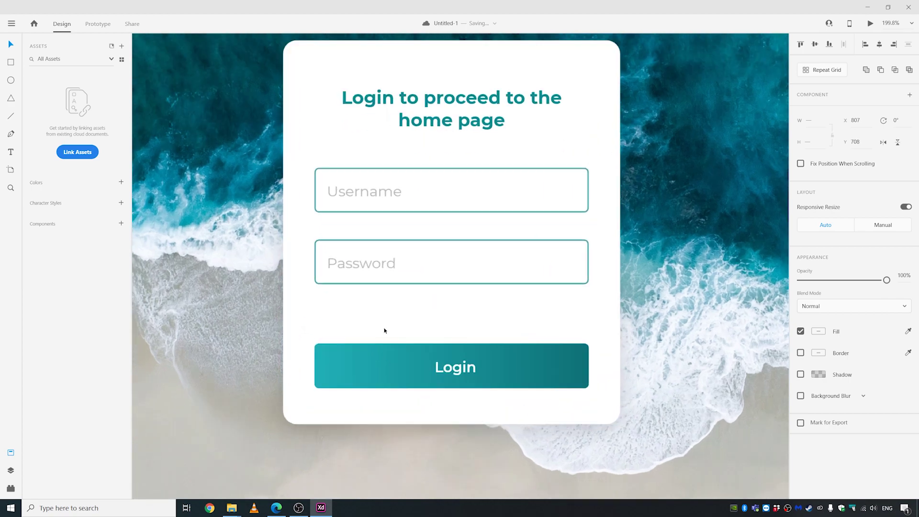
left_click(351, 259)
left_click_drag(352, 258, 602, 312)
Step: Edit the copied text below the Password field to read "Forgot Password"
double_click(602, 312)
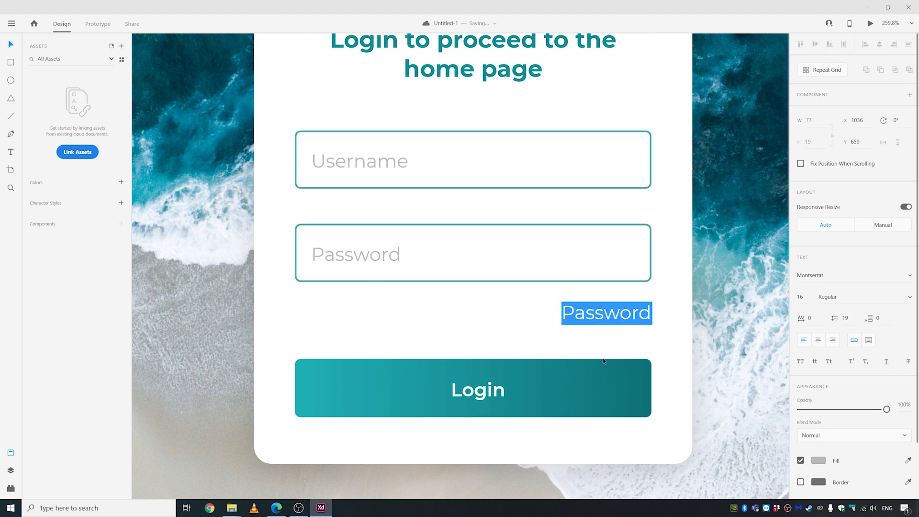
key("Left")
type("W")
key("BackSpace")
type("F")
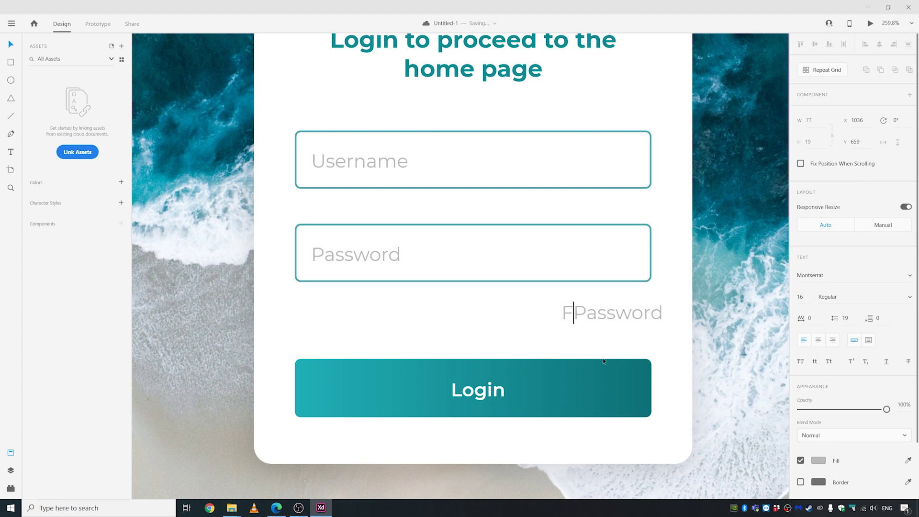
type("orgot")
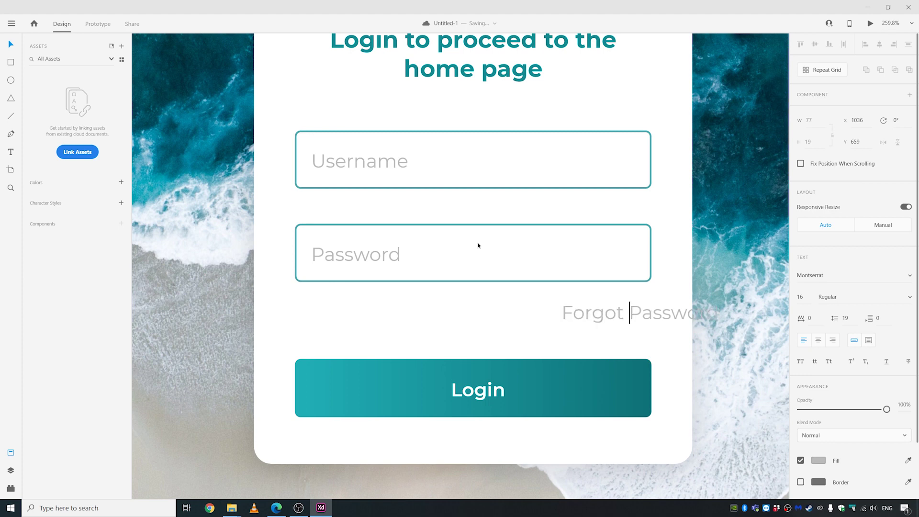
key("Escape")
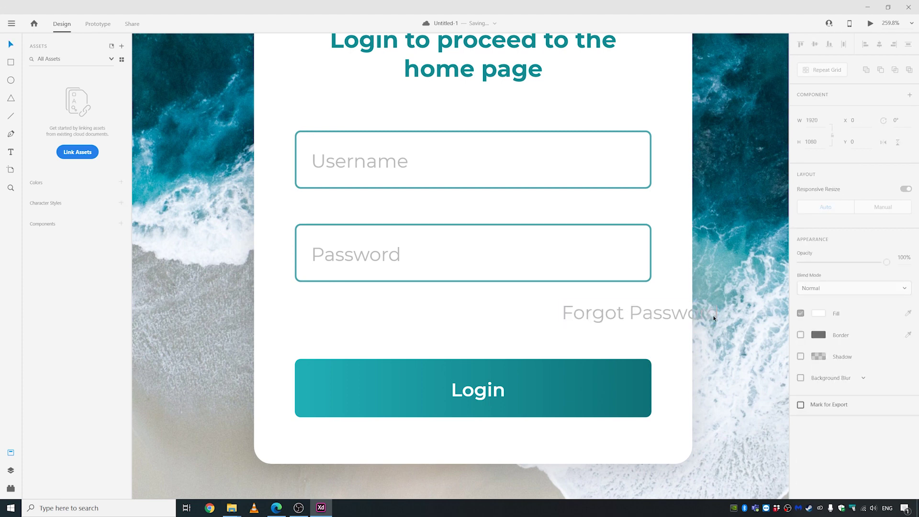
Step: Right-align the Forgot Password text against the Password field's right edge and set its font size to 12
left_click_drag(699, 320, 627, 318)
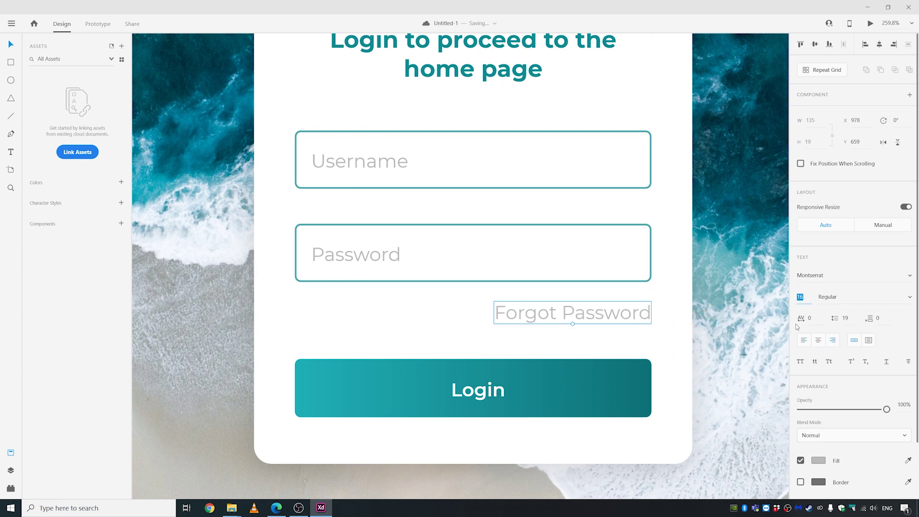
type("12")
key("Return")
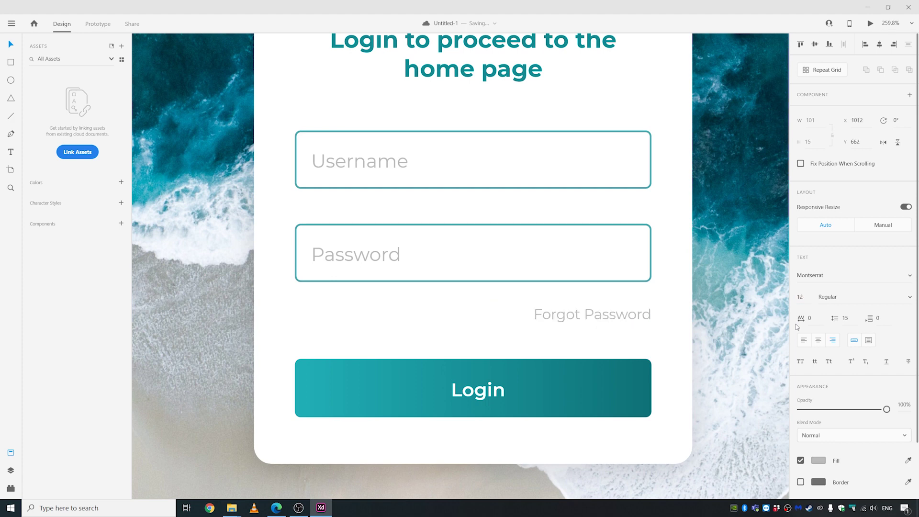
Step: Move the Forgot Password text up to Y 655 and set its font weight to SemiBold
left_click_drag(616, 318, 617, 311)
left_click(909, 298)
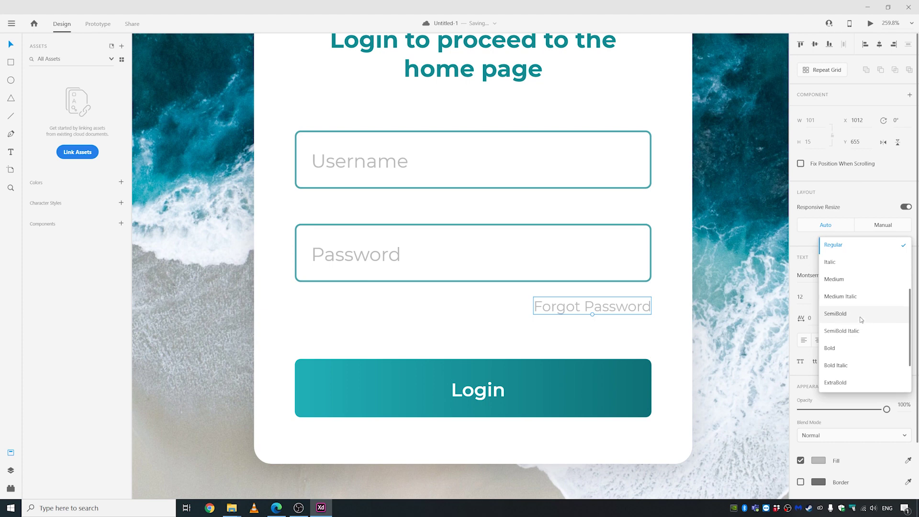
left_click(861, 317)
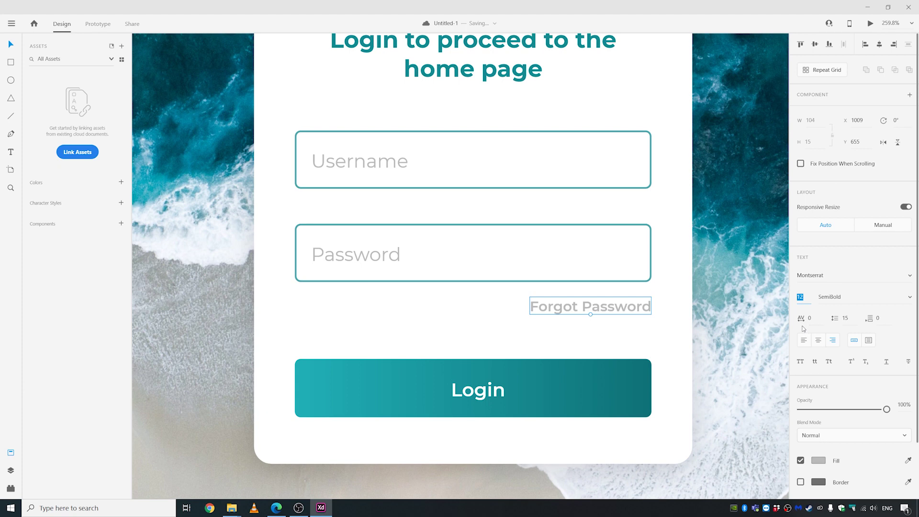
Step: Add a question mark to the end of the Forgot Password text
left_click(737, 338)
double_click(641, 306)
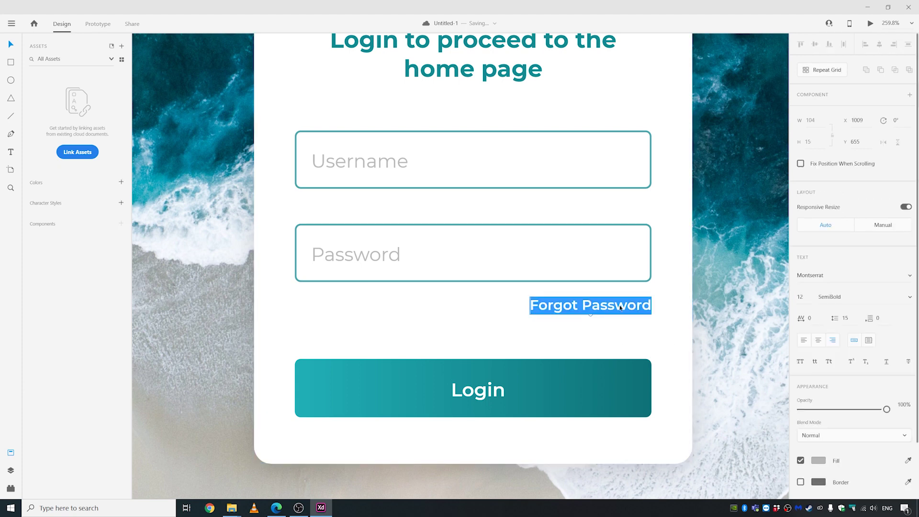
left_click(650, 307)
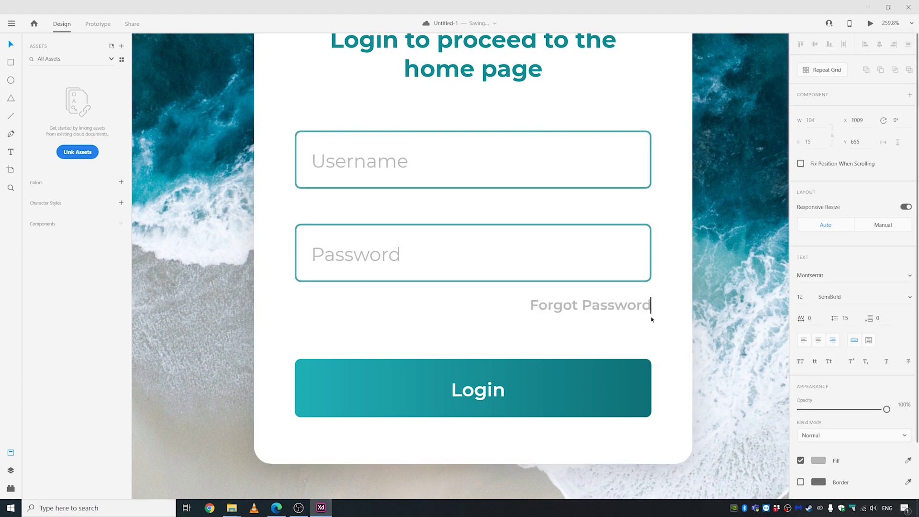
type("?")
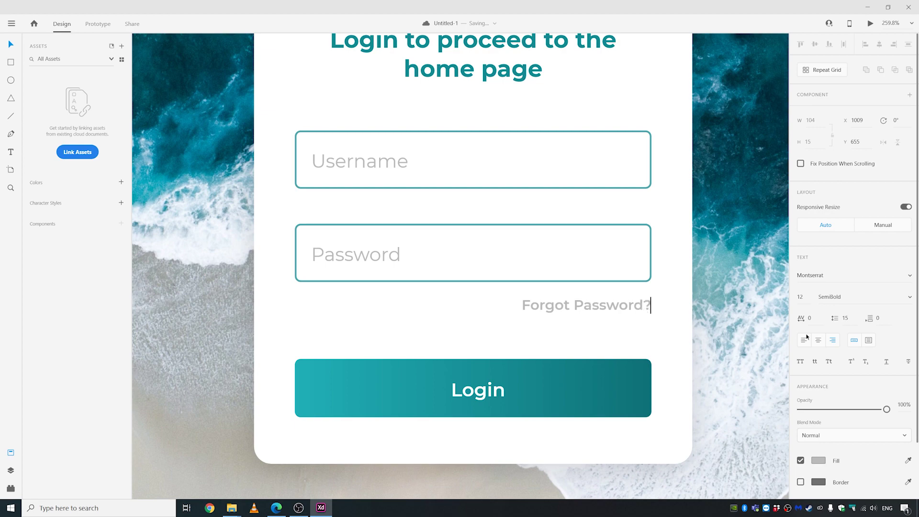
key("Escape")
Step: Move the login heading up to Y 395 and place a copy of the Forgot Password? text centred below it at Y 470
scroll(560, 304, "up", 3)
scroll(432, 210, "down", 2, "ctrl")
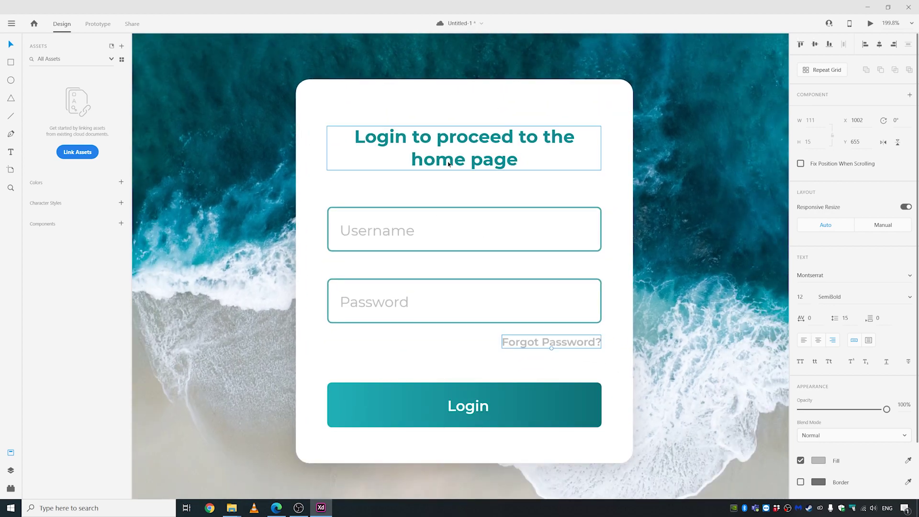
left_click_drag(449, 164, 452, 134)
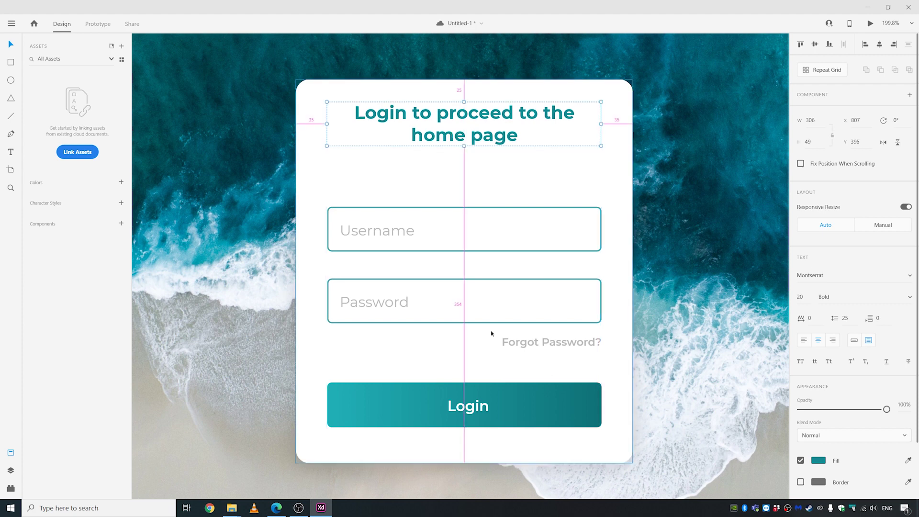
left_click_drag(531, 345, 445, 180)
Step: Centre-align the copied text below the heading and replace its wording with "Don't have an account?"
double_click(467, 181)
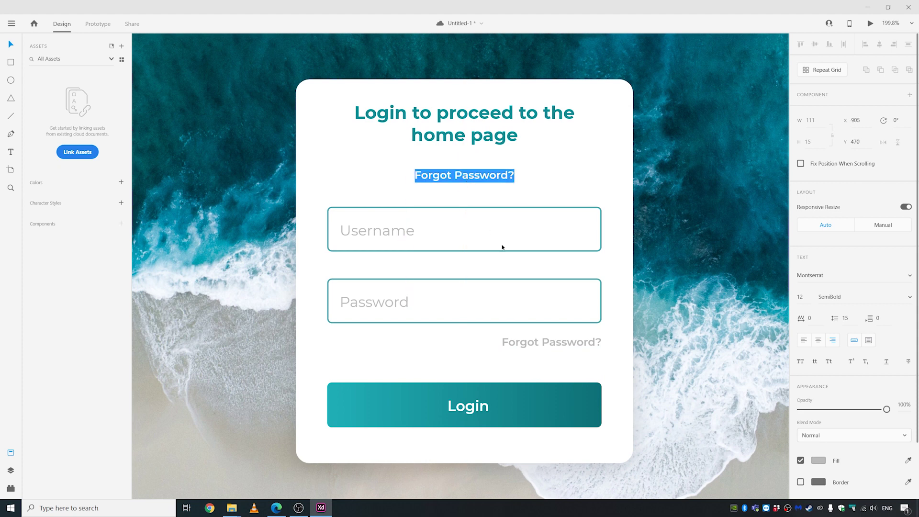
left_click(819, 341)
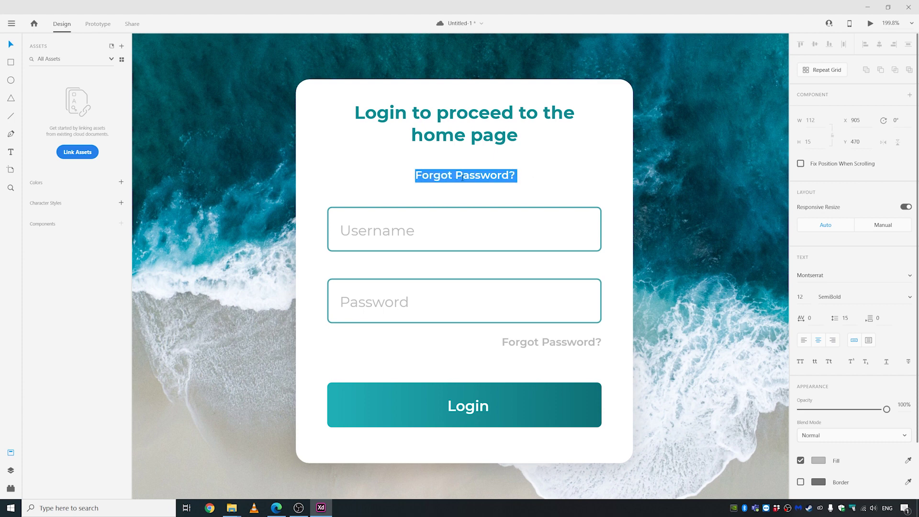
type("Sign")
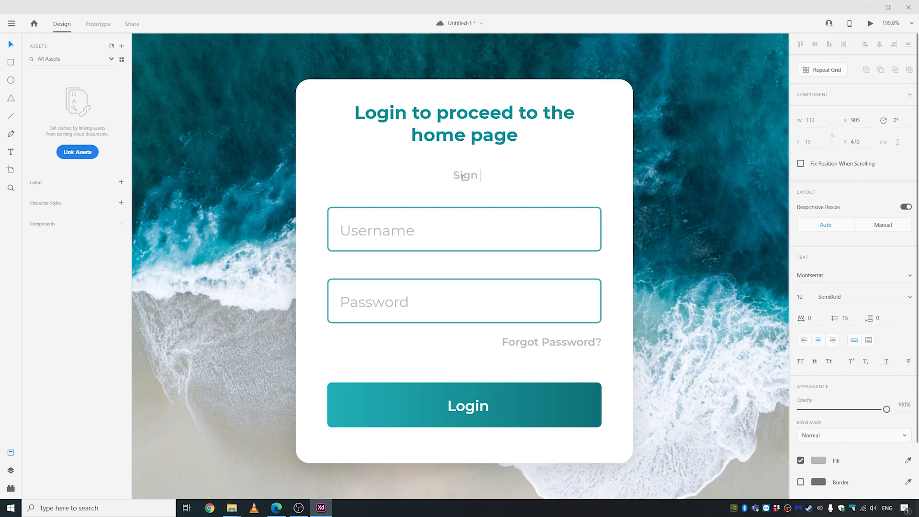
type(" up")
key("ctrl+a")
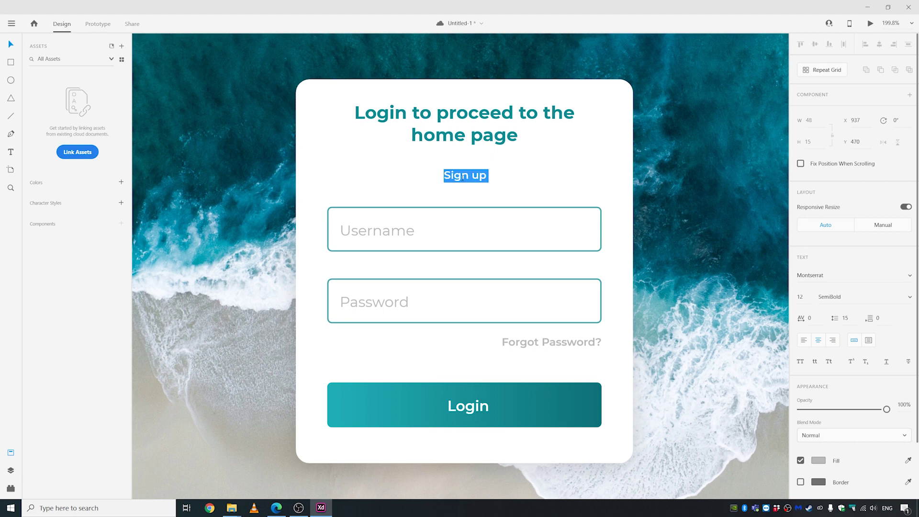
type("Don't a")
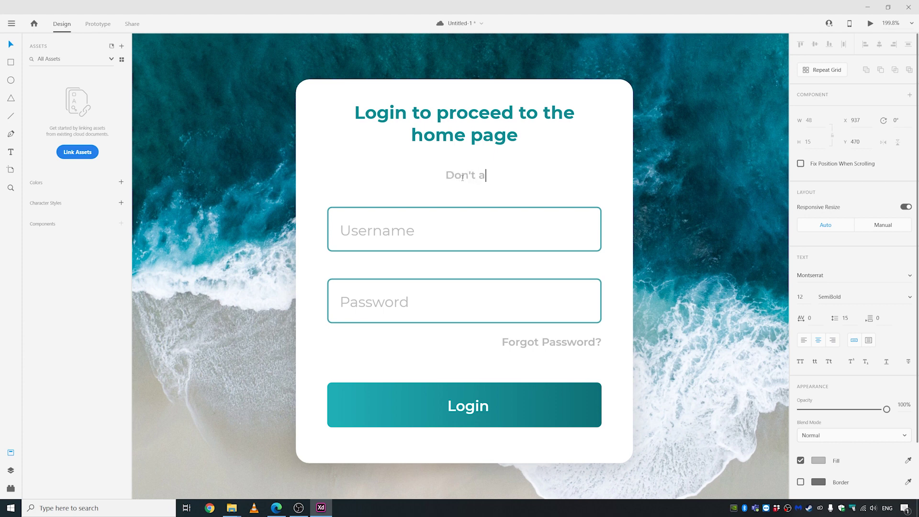
key("BackSpace")
type("have an ac")
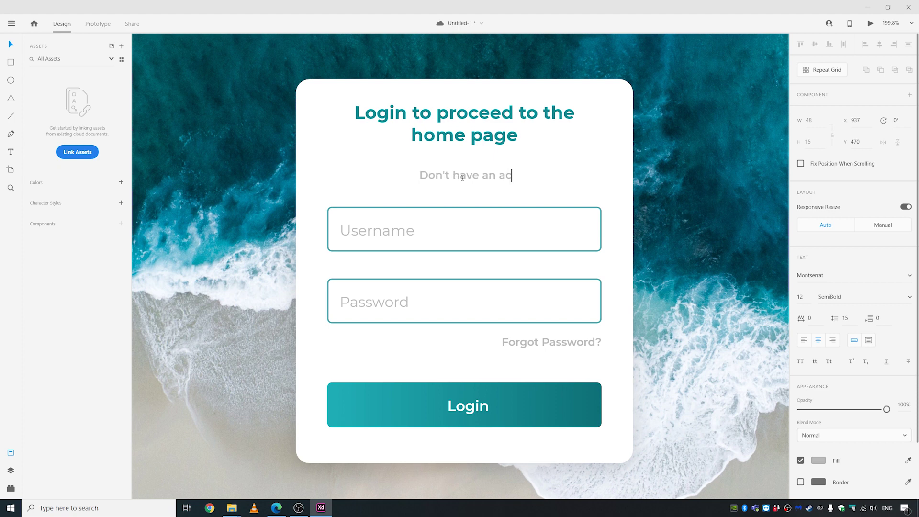
type("count")
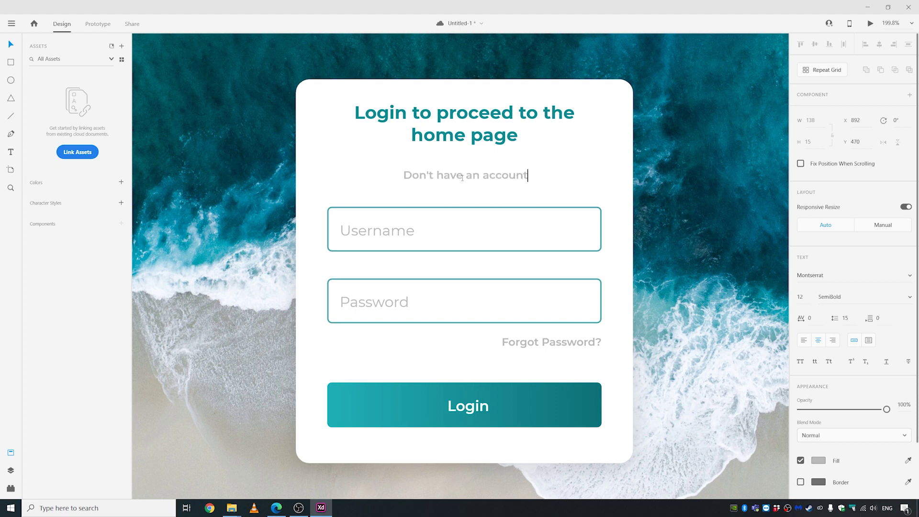
type("?")
key("Escape")
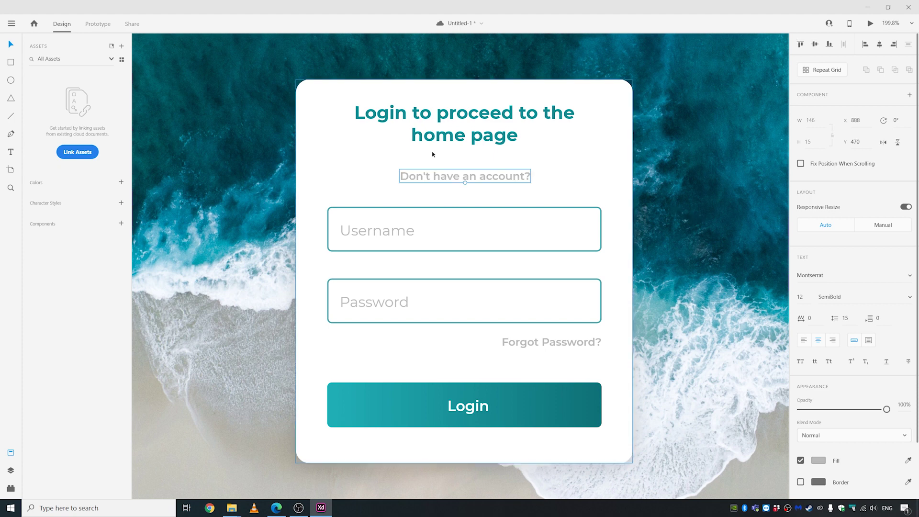
Step: Fill the "Don't have an account?" text with the saved teal #178A90
left_click(820, 461)
left_click(706, 484)
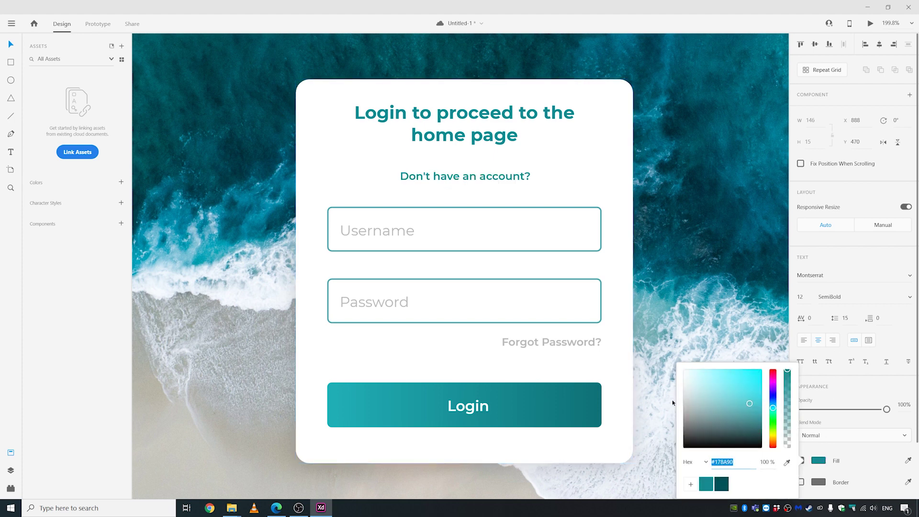
left_click(672, 400)
Step: Move the login heading down to Y 413 and change its fill to dark grey
left_click(433, 136)
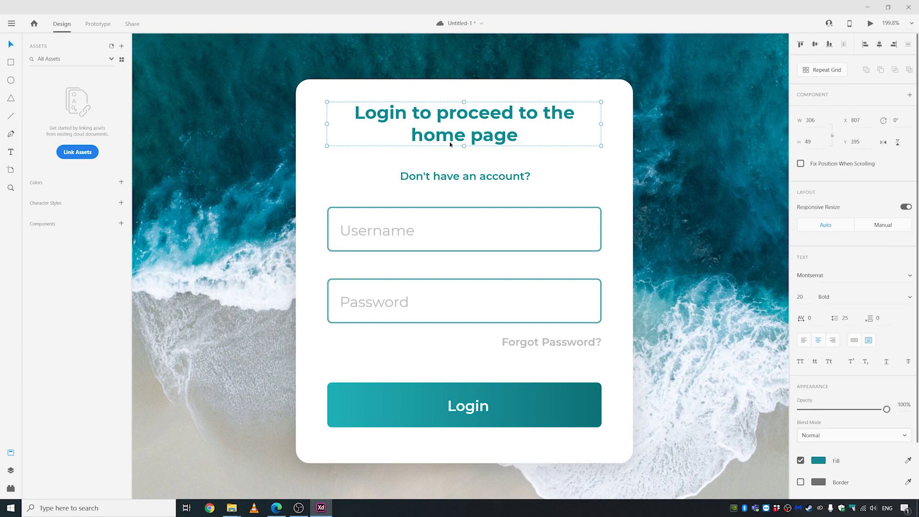
left_click_drag(452, 139, 451, 156)
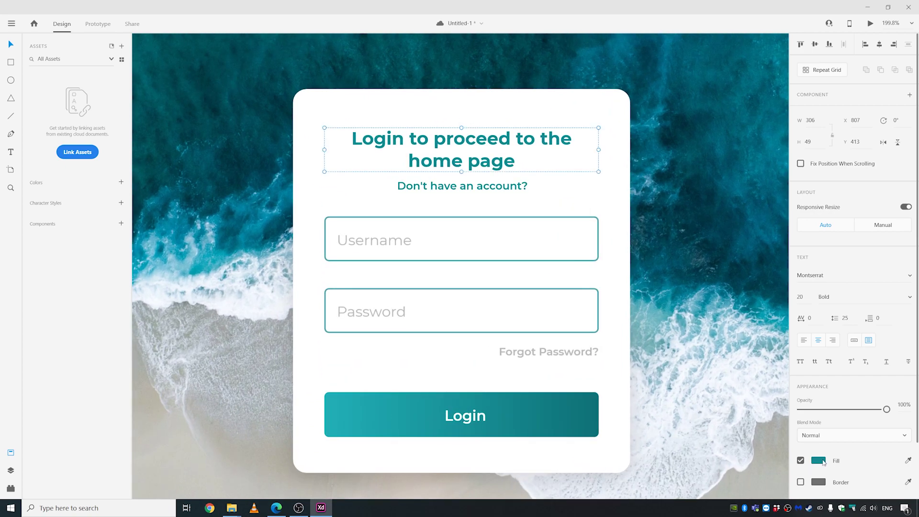
left_click(820, 461)
left_click_drag(702, 424, 641, 423)
Step: Shift the heading and the "Don't have an account?" text down together, with the heading at Y 421
left_click(459, 171)
left_click_drag(459, 162, 455, 195)
left_click(450, 187, "shift")
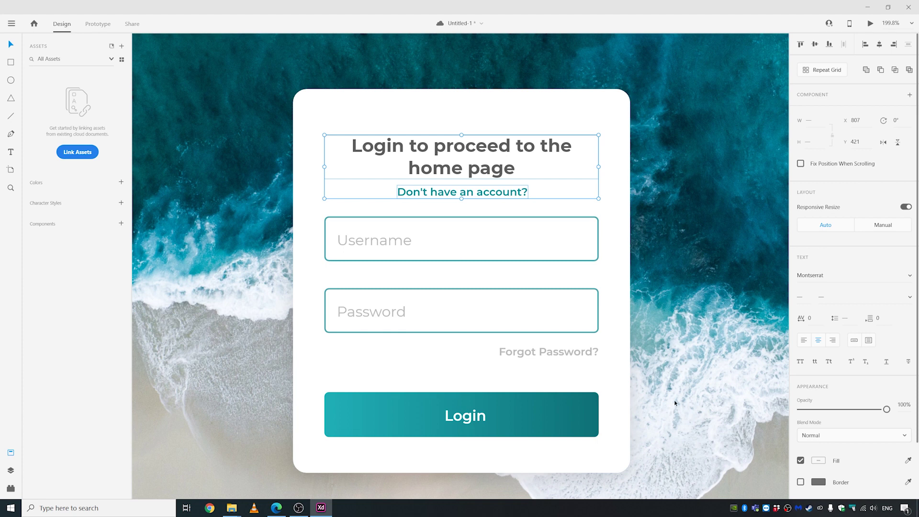
Step: Select the Login button with its label and nudge them up to Y 690
left_click_drag(675, 404, 236, 450)
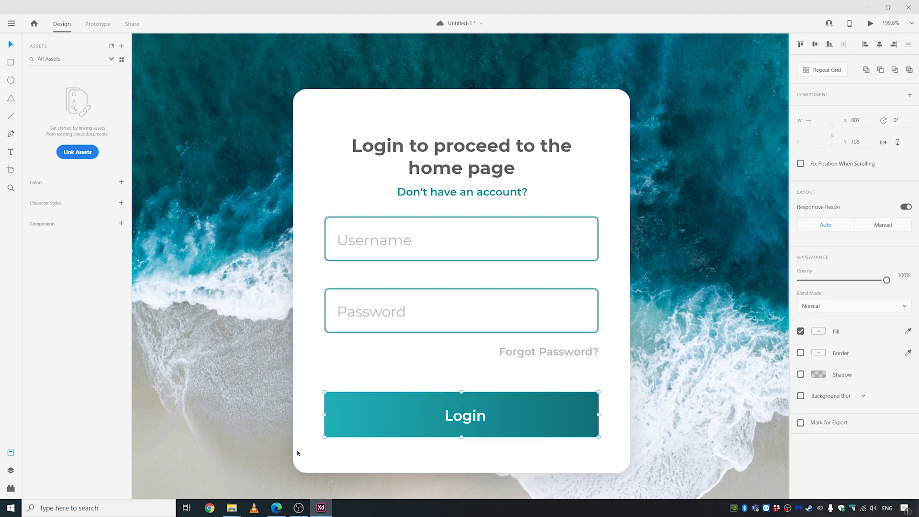
key("Up")
key("Up")
key("Up")
key("Up")
key("Up")
key("Up")
key("Up")
key("Up")
key("Up")
key("Up")
key("Up")
key("Up")
key("Up")
key("Up")
key("Up")
key("Up")
key("Up")
key("Up")
key("Up")
key("Up")
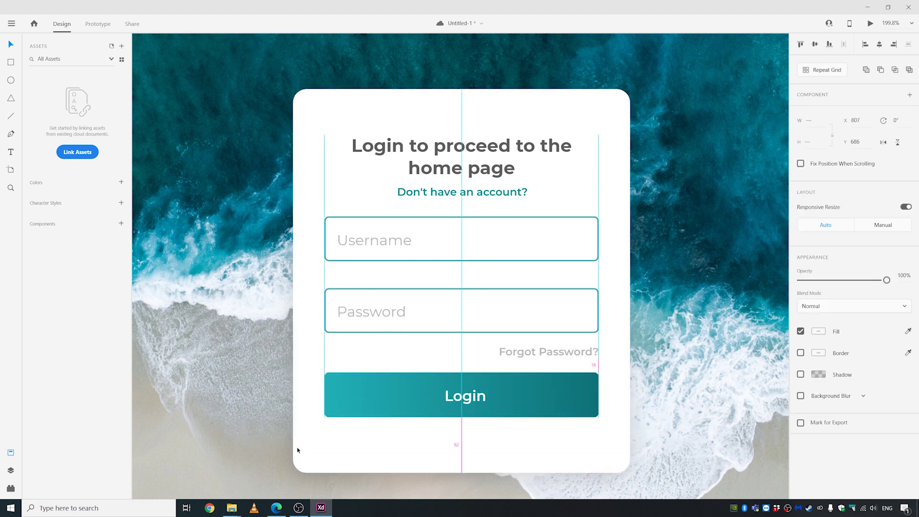
key("Down")
key("Down")
key("Up")
key("Up")
key("Down")
key("Down")
key("Down")
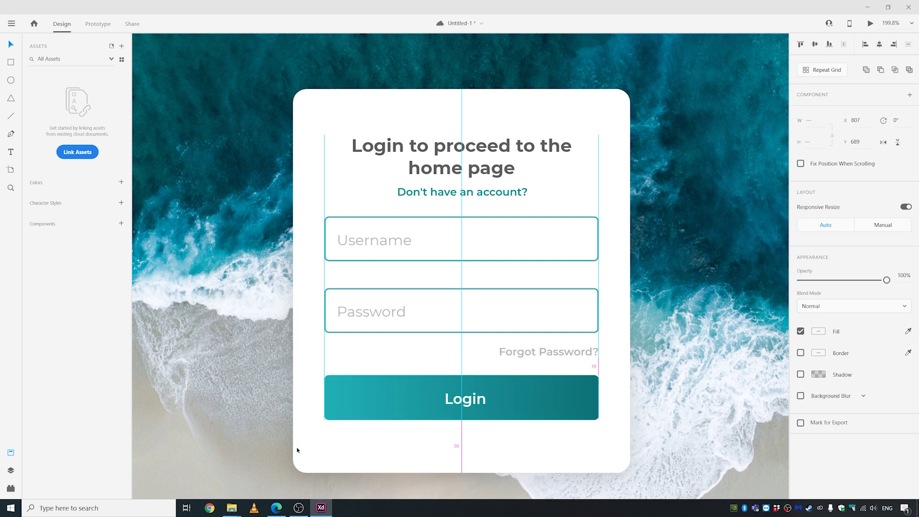
key("Down")
Step: Nudge the Forgot Password? text up 3 px, closer to the Password field
left_click(586, 351)
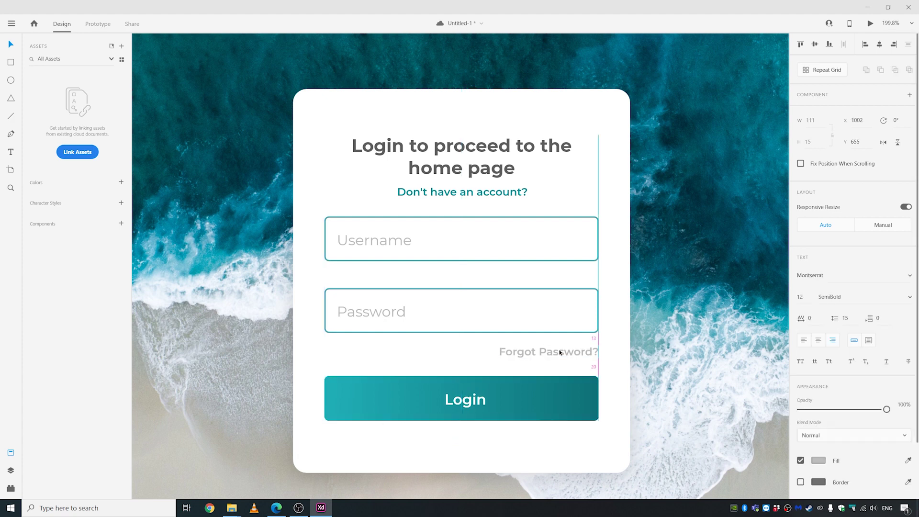
key("Up")
key("Up")
key("Up")
key("Escape")
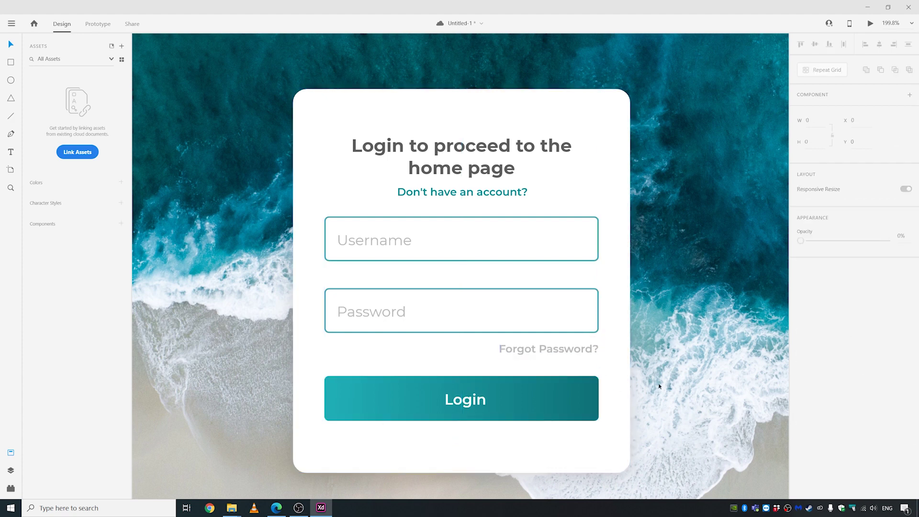
Step: Nudge the Login button and its label up 3 px to Y 687
left_click_drag(676, 381, 280, 435)
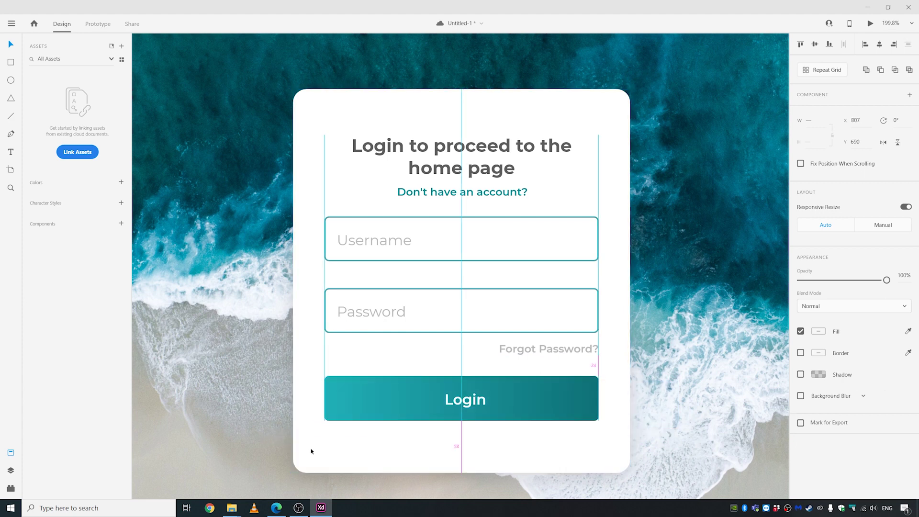
key("Up")
key("Up")
key("Up")
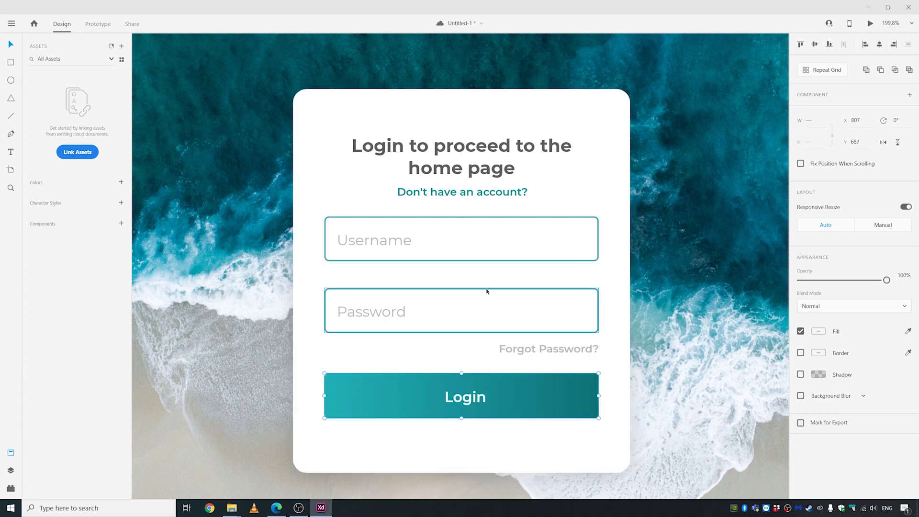
Step: Move the Password field, Forgot Password? text and Login button up together so the group starts at Y 582
left_click_drag(693, 277, 191, 461)
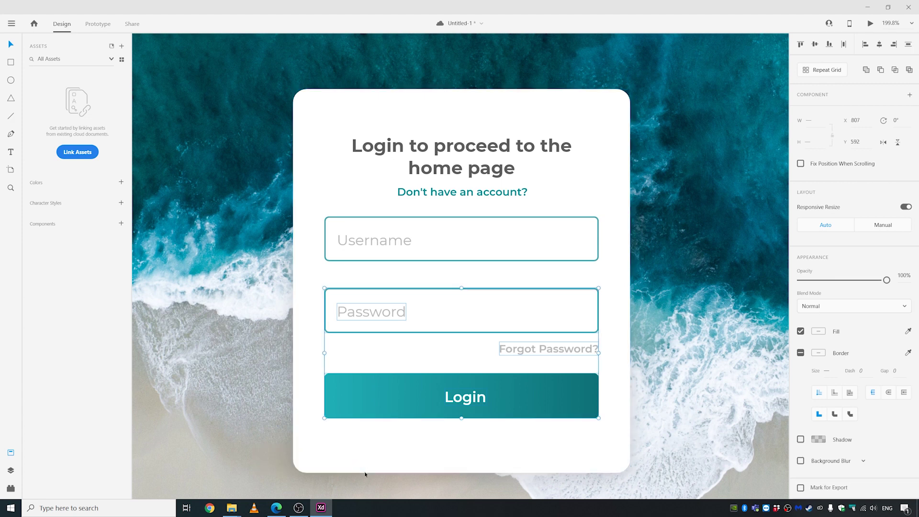
left_click_drag(404, 386, 404, 378)
key("Up")
key("Up")
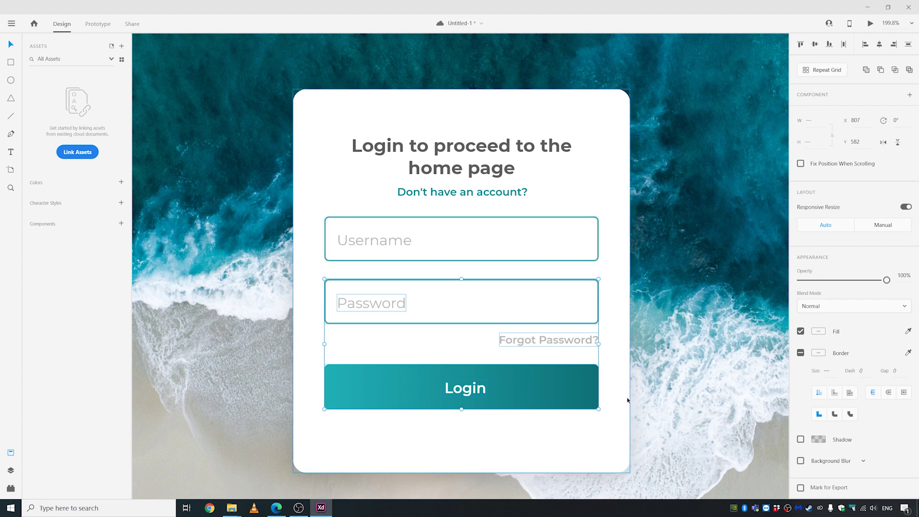
Step: Narrow the ocean background image from its right edge to about 1363 px wide, leaving the rest of the artboard blank
left_click(473, 457)
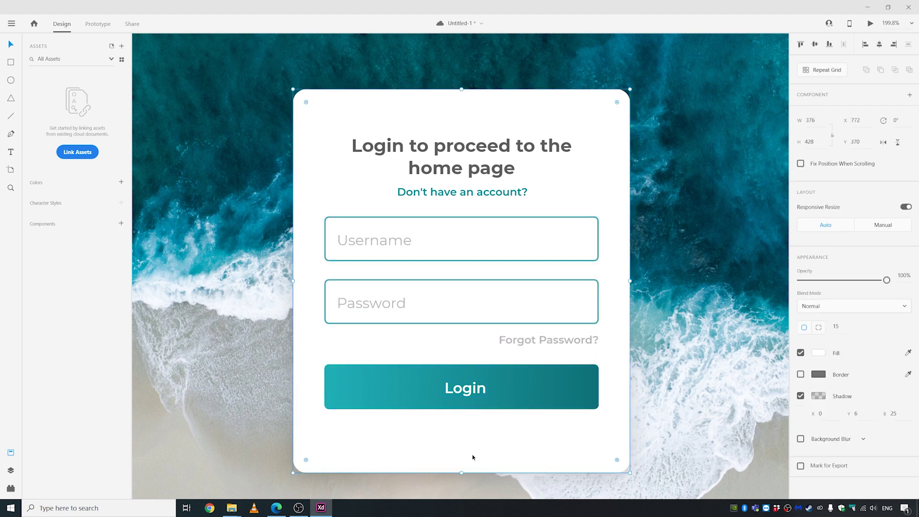
key("Escape")
key("ctrl+0")
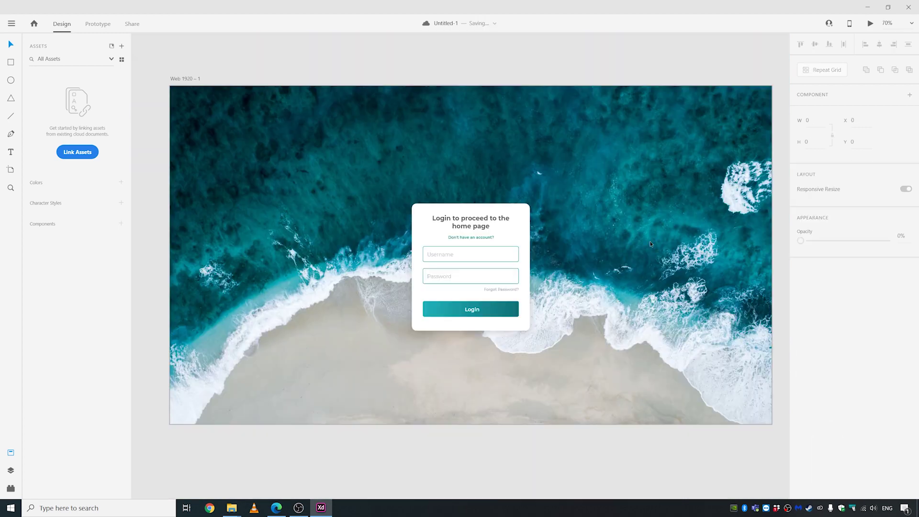
left_click(745, 274)
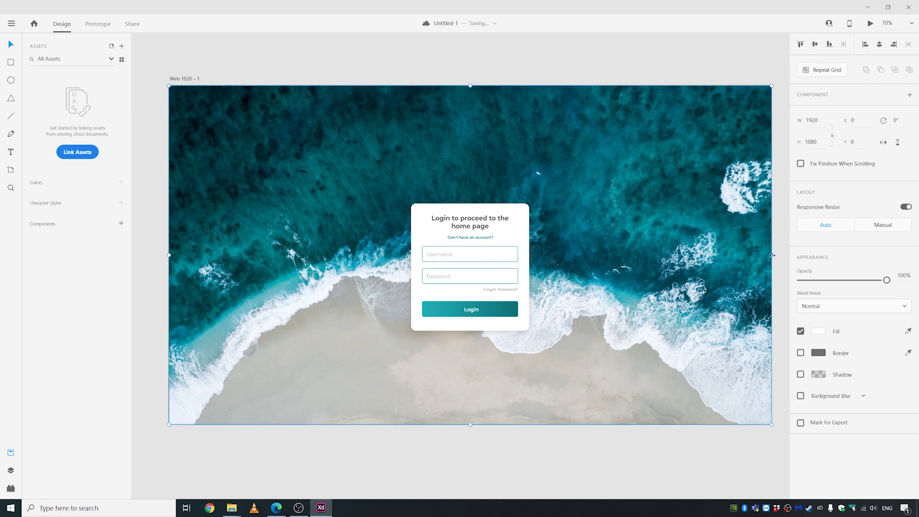
left_click_drag(772, 255, 597, 264)
Step: Move the login card with all its contents to X 1175, centred over the ocean image's right edge
left_click_drag(647, 214, 336, 396)
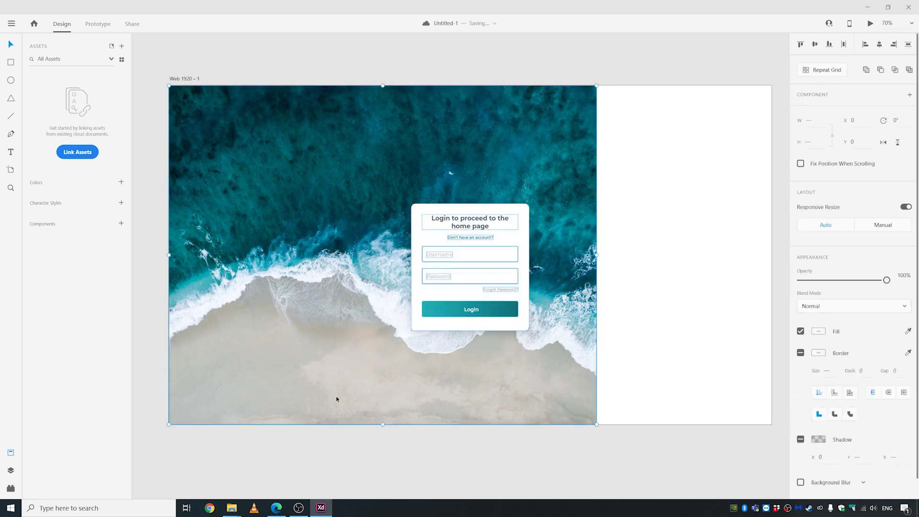
left_click_drag(455, 256, 581, 257)
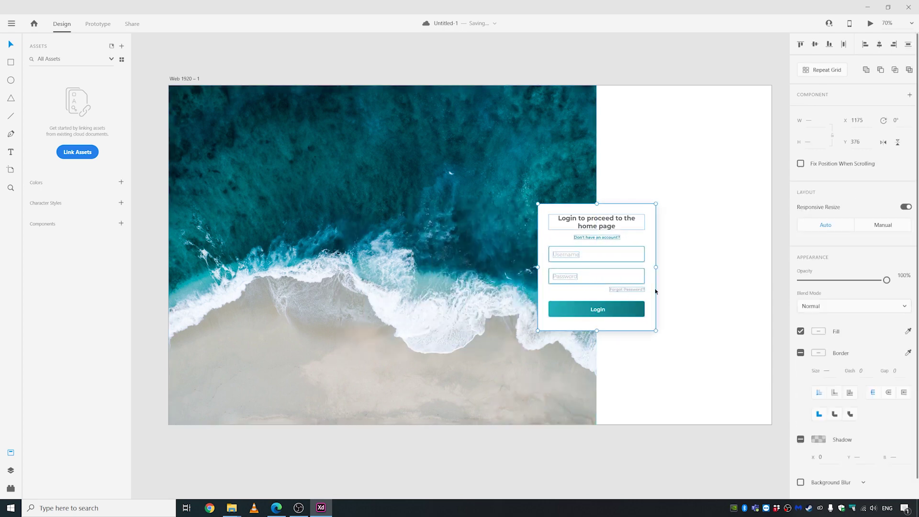
left_click(690, 273)
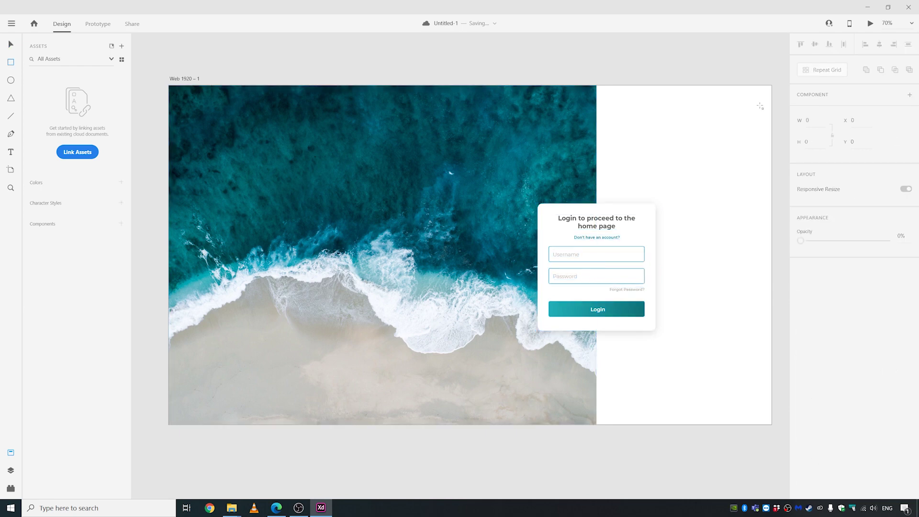
Step: Draw a borderless 557 by 1080 rectangle over the blank strip beside the ocean image and fill it with teal #178A90
left_click_drag(772, 86, 598, 425)
left_click(801, 375)
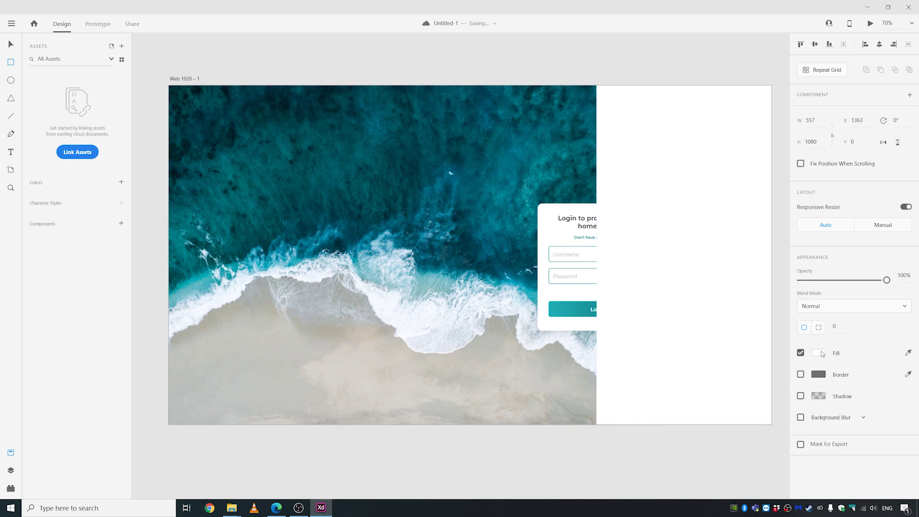
left_click(819, 353)
left_click(721, 414)
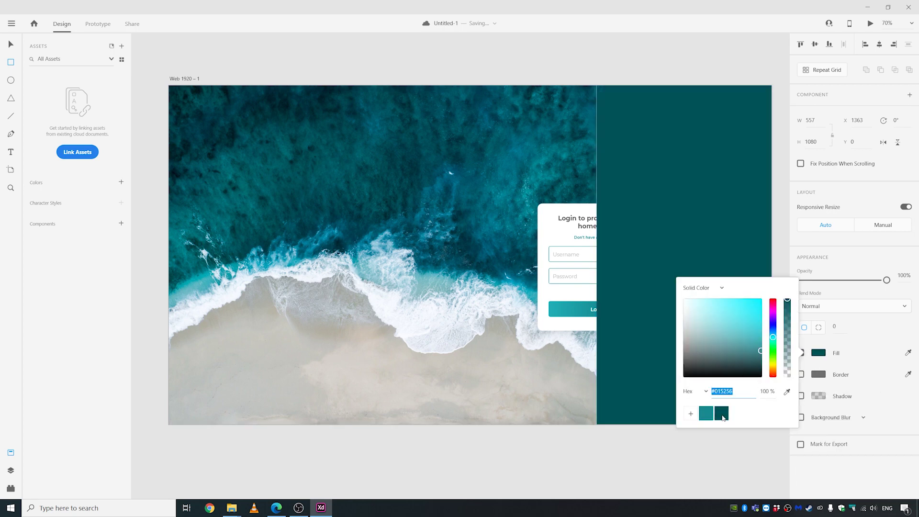
left_click(711, 416)
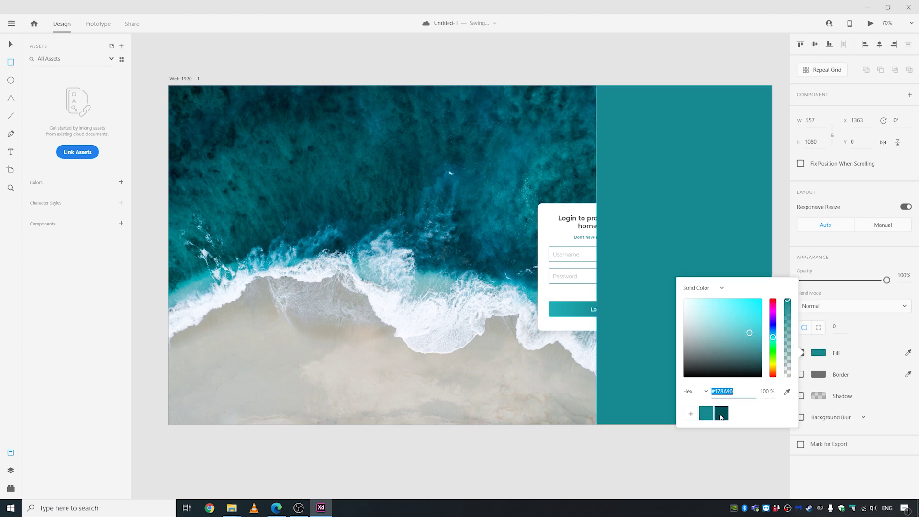
Step: Send the teal rectangle behind the login card so the whole card sits in front, and deselect it
right_click(656, 218)
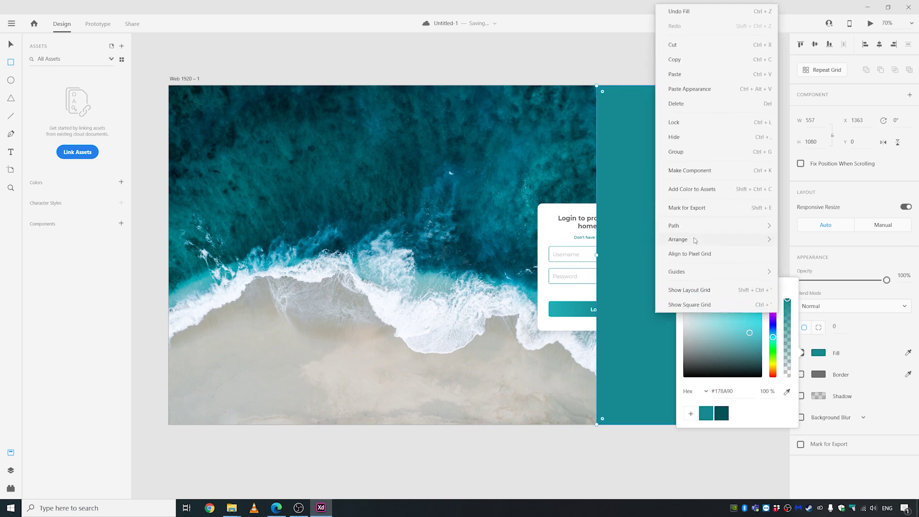
mouse_move(695, 240)
left_click(807, 289)
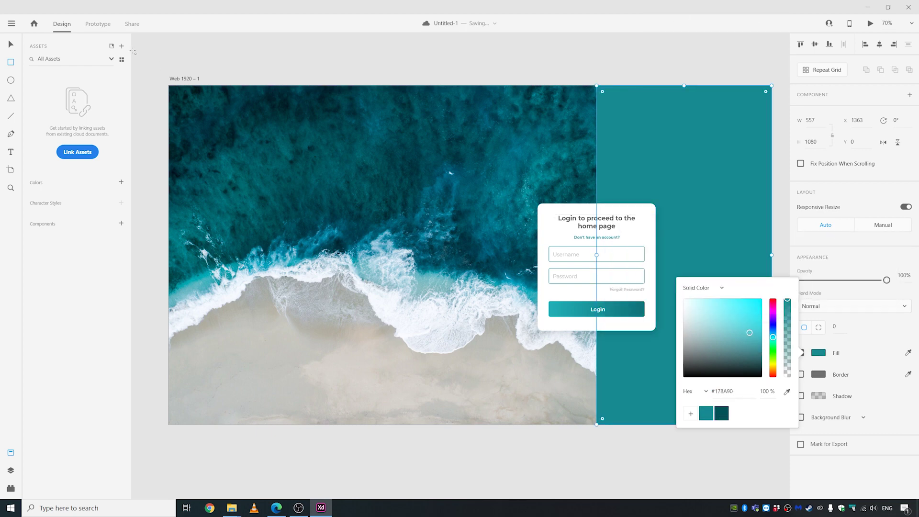
left_click(11, 45)
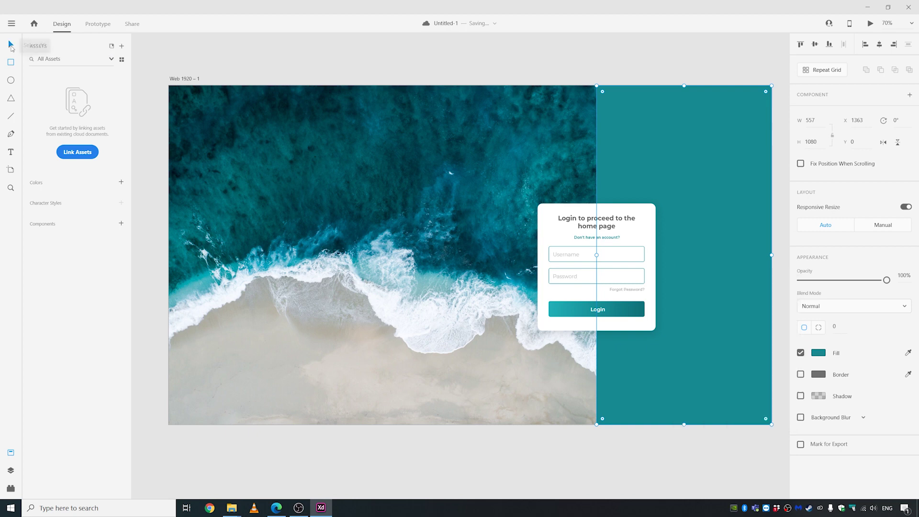
left_click(335, 66)
Step: Widen the ocean image to 1364 px so it closes the thin gap along the teal panel
scroll(484, 295, "down", 1)
scroll(484, 295, "down", 2)
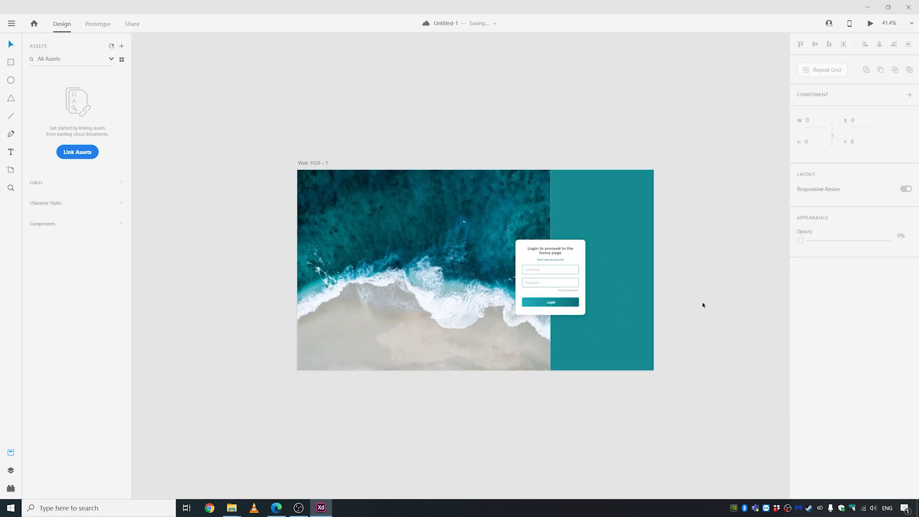
scroll(462, 262, "up", 3)
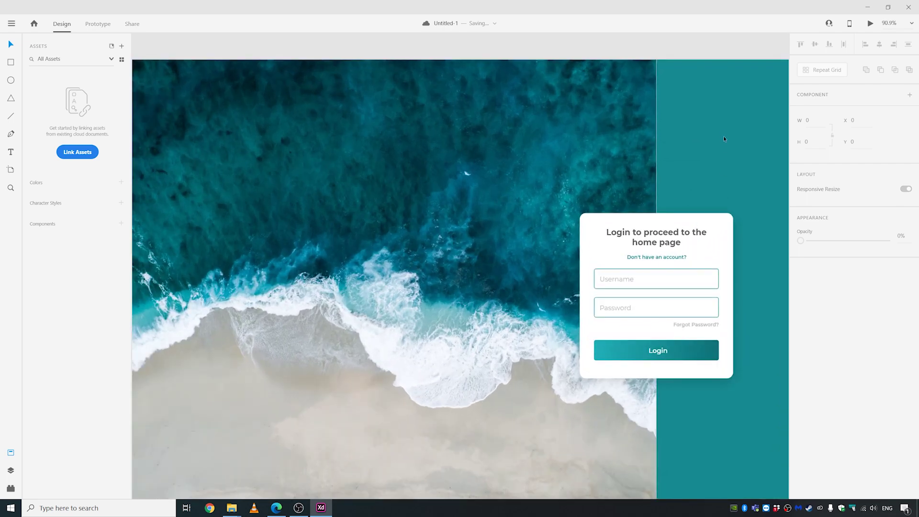
scroll(723, 136, "up", 3)
left_click(475, 190)
scroll(551, 335, "down", 2)
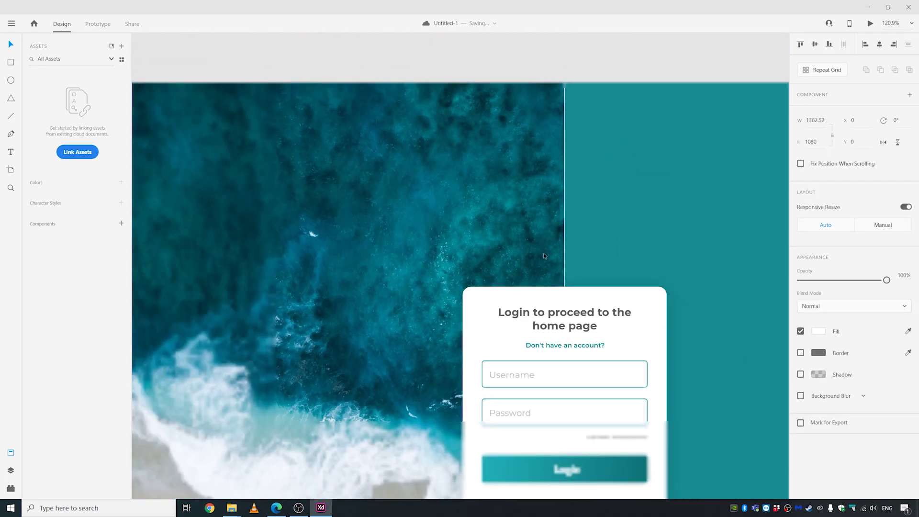
scroll(550, 338, "up", 5)
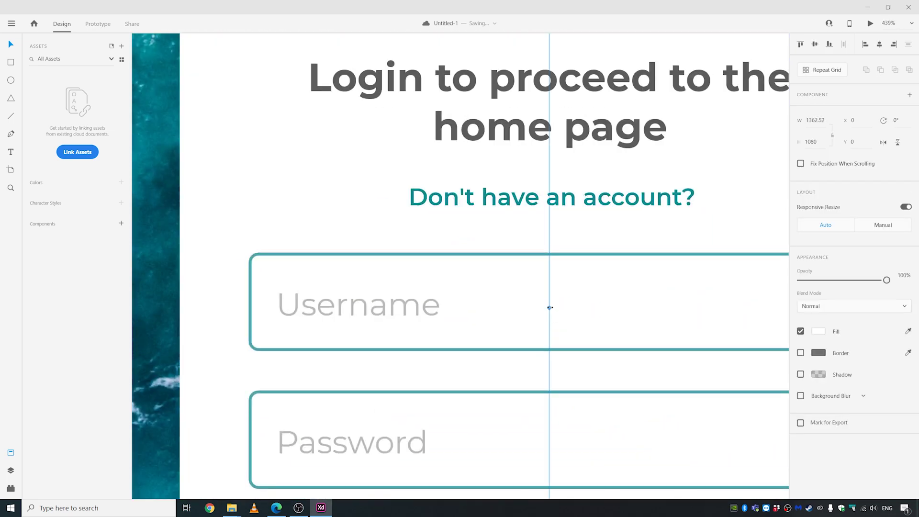
scroll(565, 316, "down", 5)
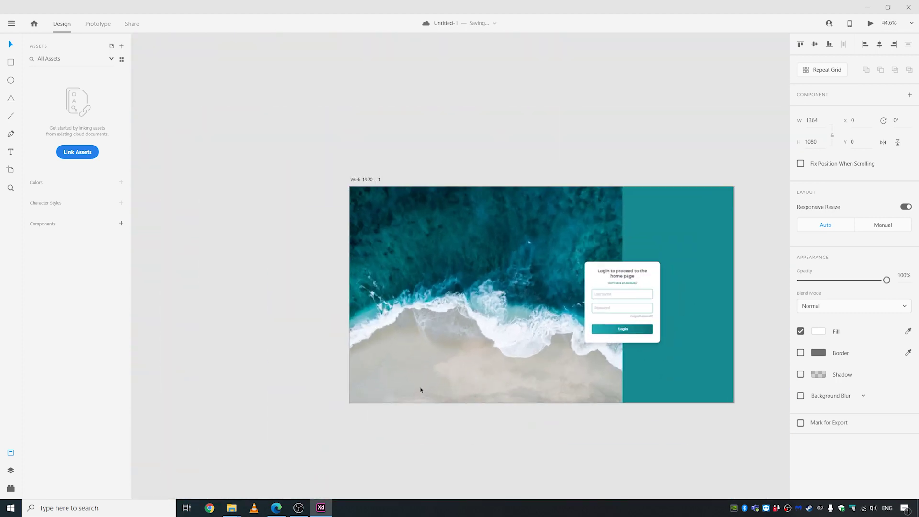
scroll(516, 415, "up", 3)
scroll(479, 335, "right", 4)
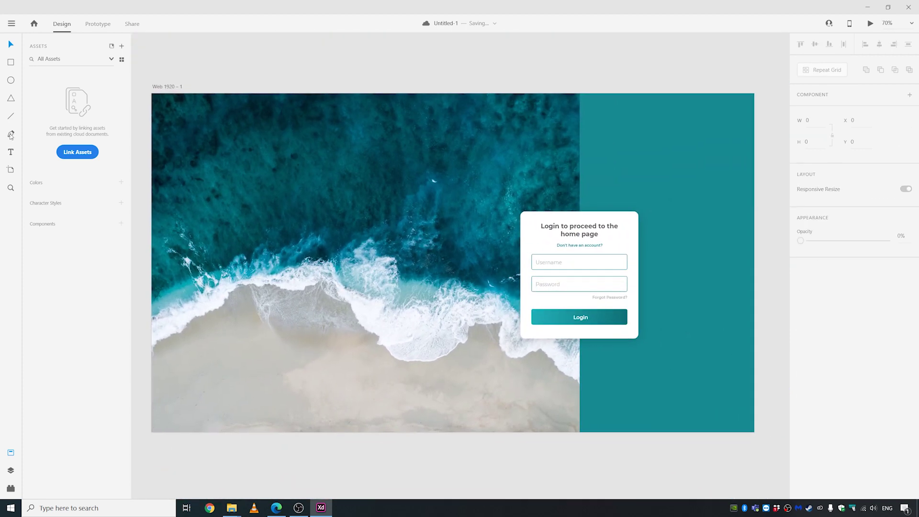
Step: Add a Montserrat Bold heading reading "Trop" and "ical" on two lines over the ocean image and enlarge it to about size 189
left_click(11, 152)
left_click(283, 203)
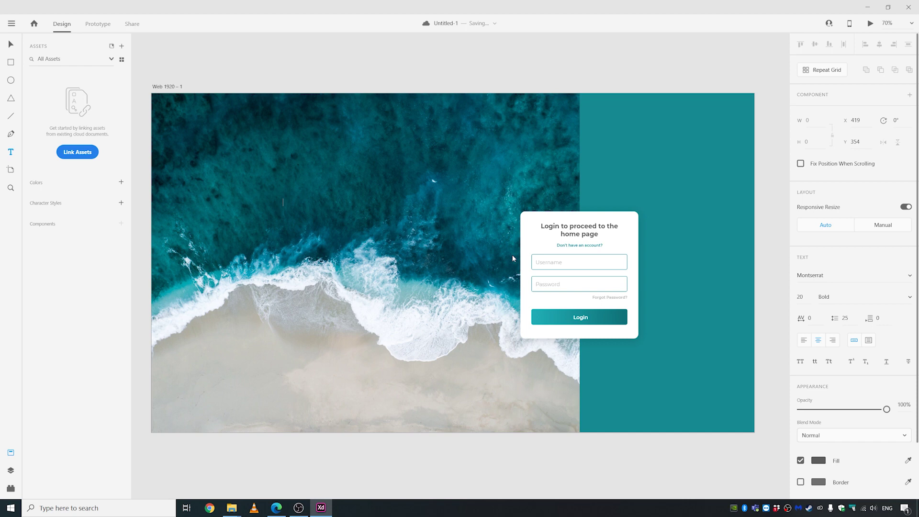
type("Trop")
type("ical")
key("Escape")
left_click_drag(283, 213, 330, 345)
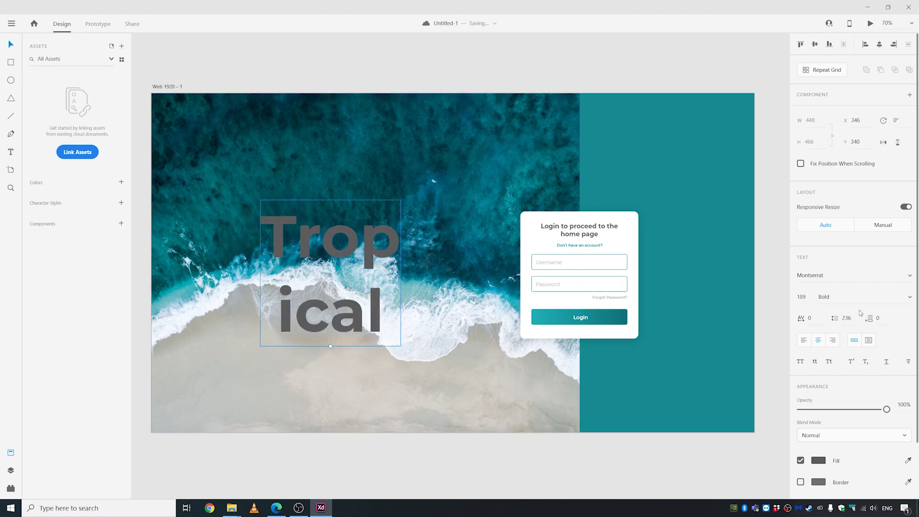
Step: Fill the heading text with white #FFFFFF and move it to about X 383, Y 329
left_click(819, 460)
left_click_drag(719, 409, 660, 346)
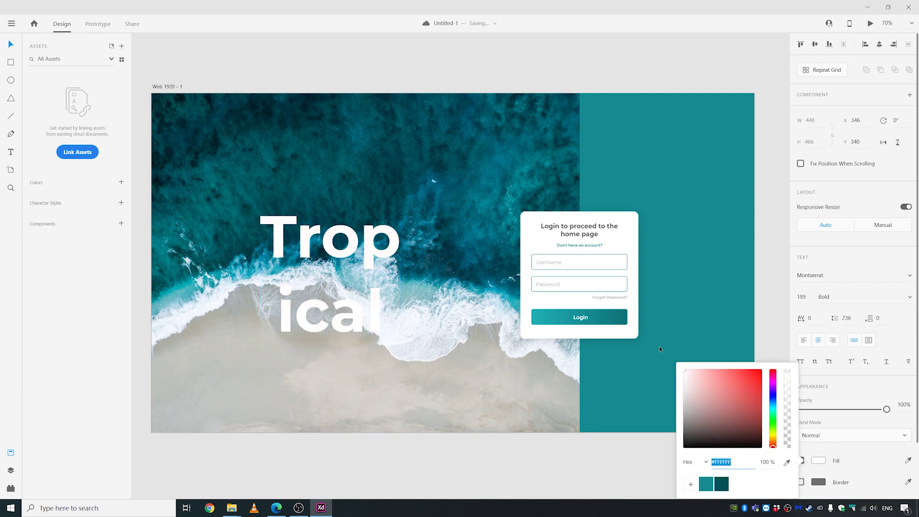
left_click(344, 462)
left_click_drag(347, 325, 359, 321)
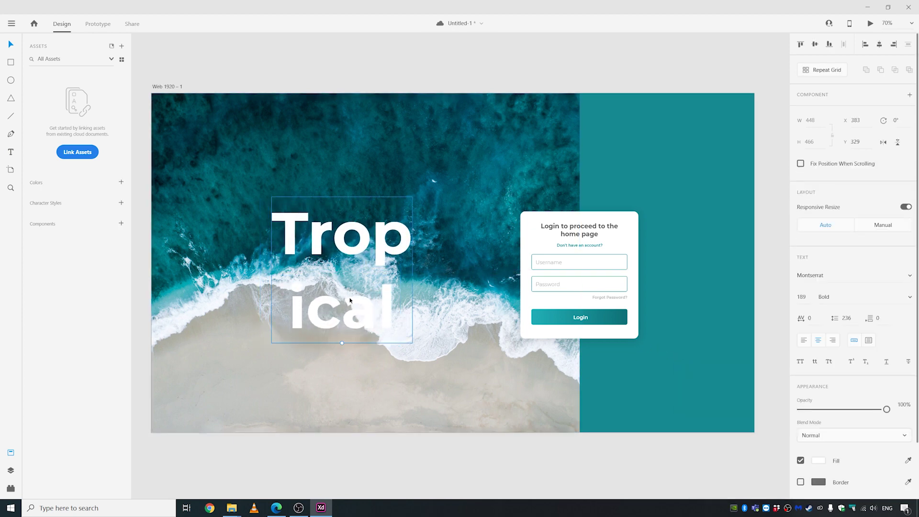
Step: Left-align the heading and rewrite it as "Tropical" on the first line and "beach" on the second
left_click(805, 340)
double_click(346, 256)
left_click(279, 310)
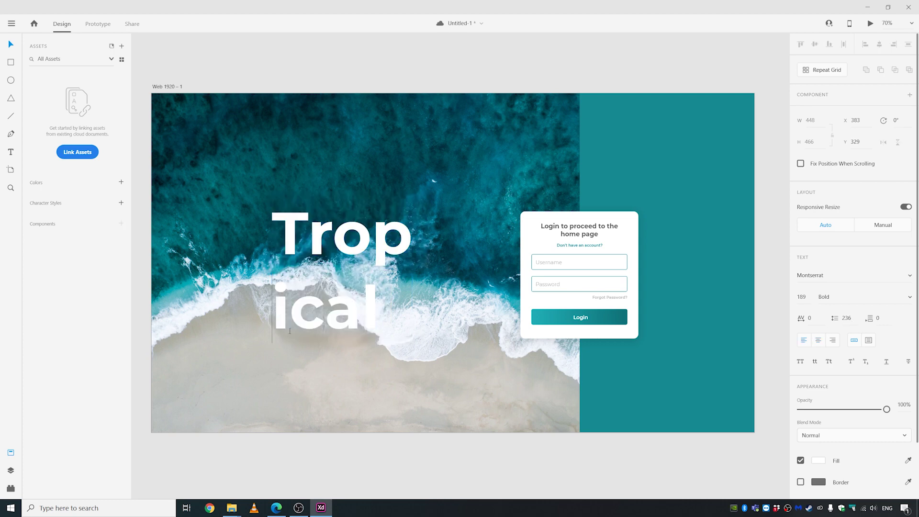
key("BackSpace")
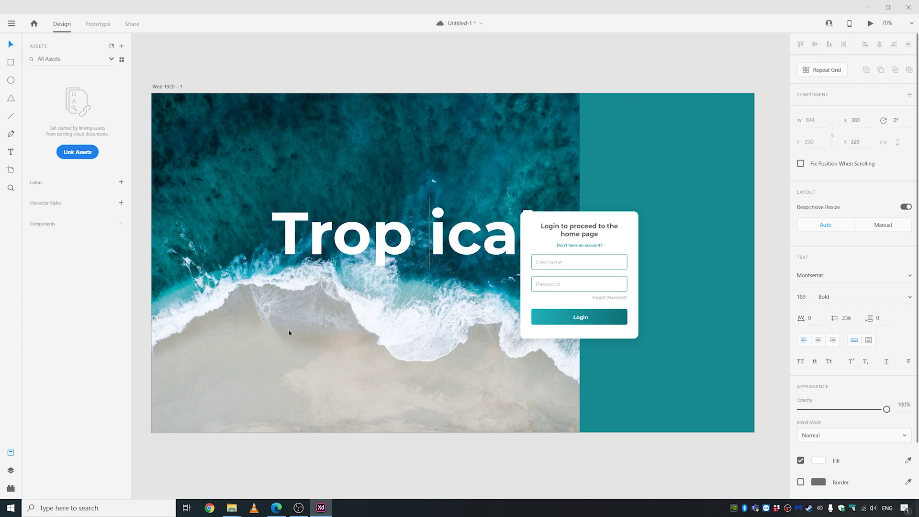
key("BackSpace")
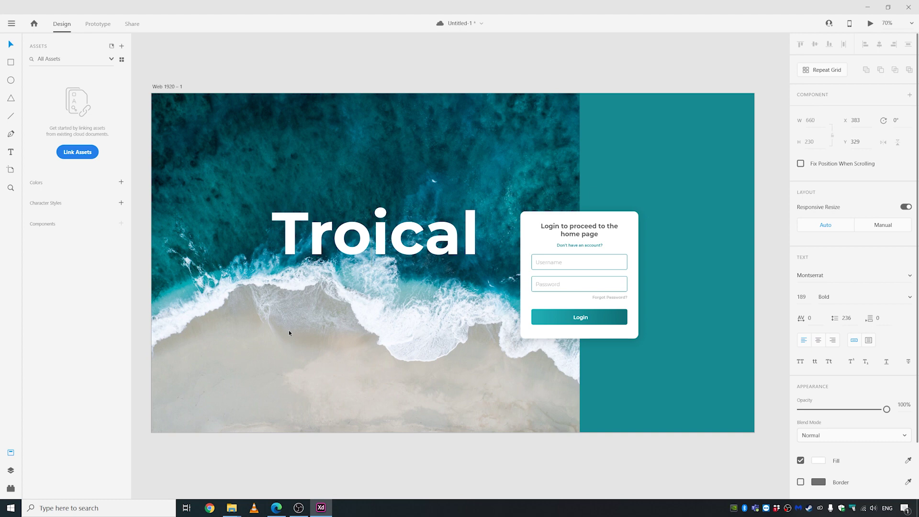
type("p")
key("ctrl+a")
key("Escape")
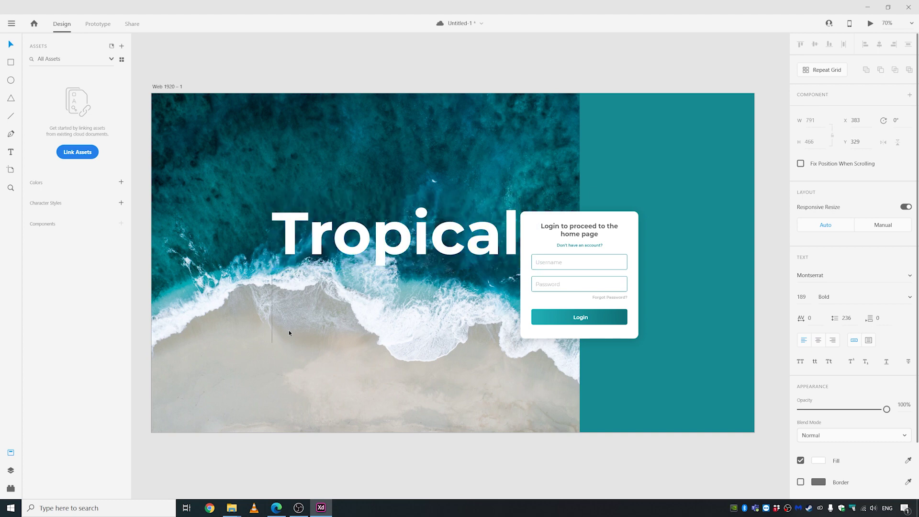
type("beach")
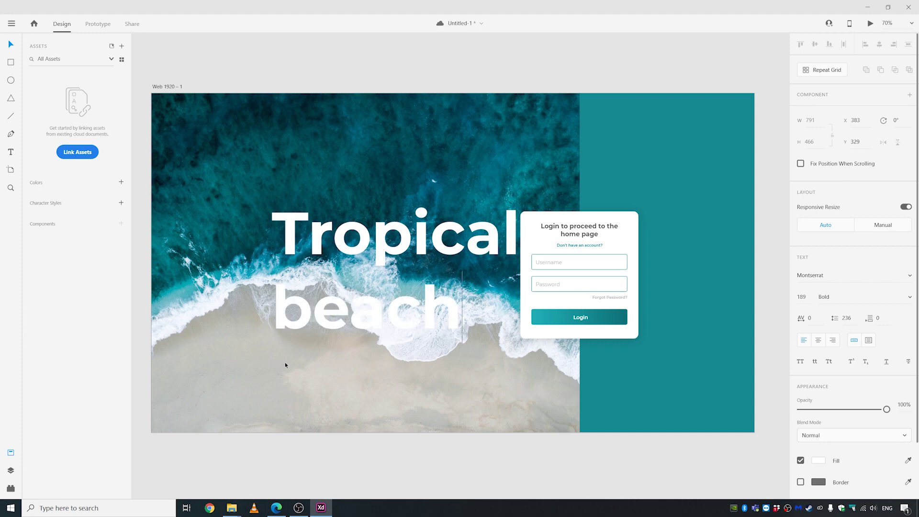
key("Escape")
Step: Move the "Tropical beach" heading to about X 240, Y 315 and set its font size to 150
left_click_drag(347, 254, 303, 251)
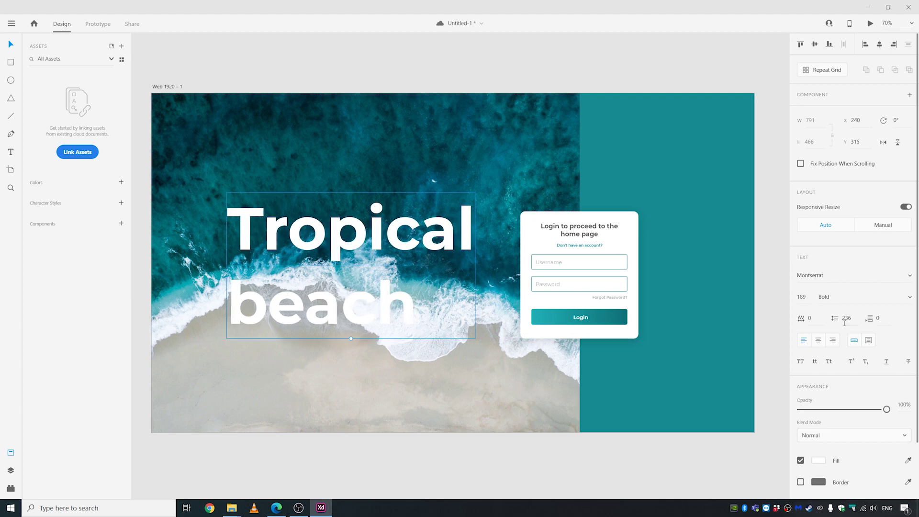
left_click(810, 296)
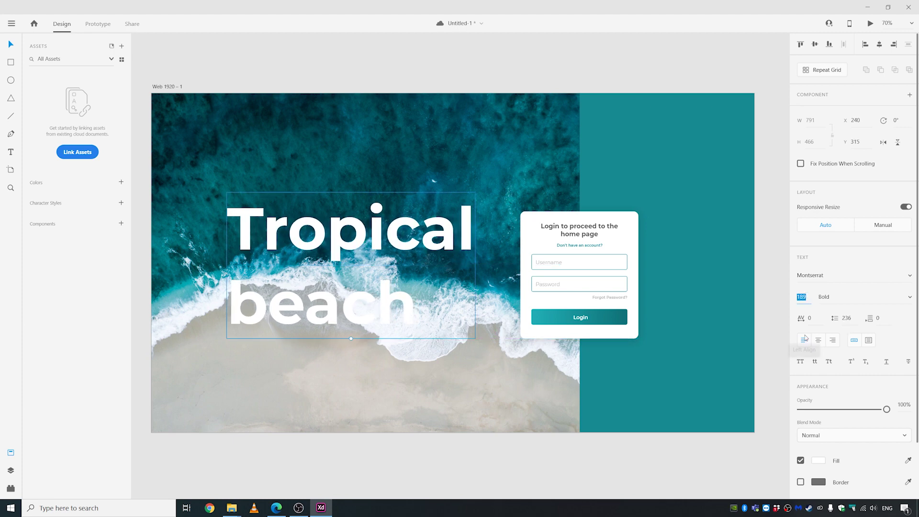
type("150")
key("Return")
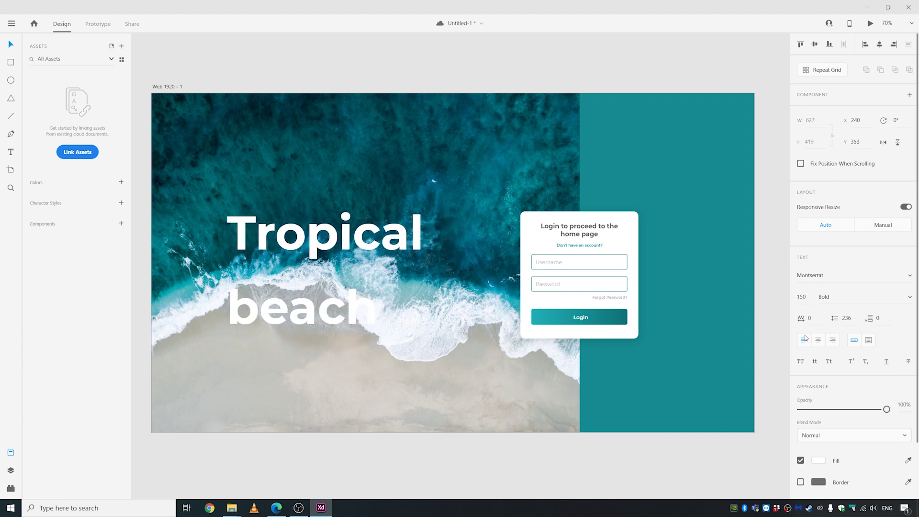
Step: Set the heading's line spacing to 190 and move it straight up to Y 167, above the shoreline
left_click(848, 323)
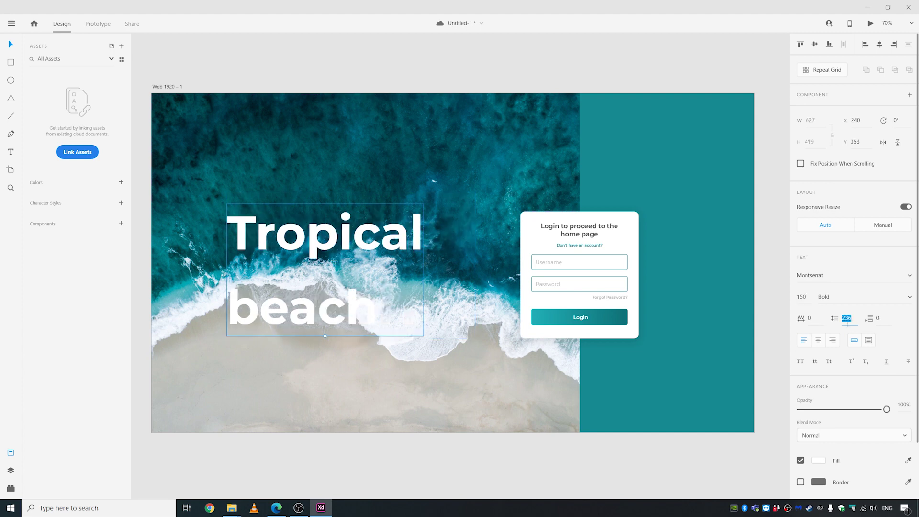
key("shift+Down")
key("shift+Down")
key("shift+Down")
key("shift+Down")
key("shift+Down")
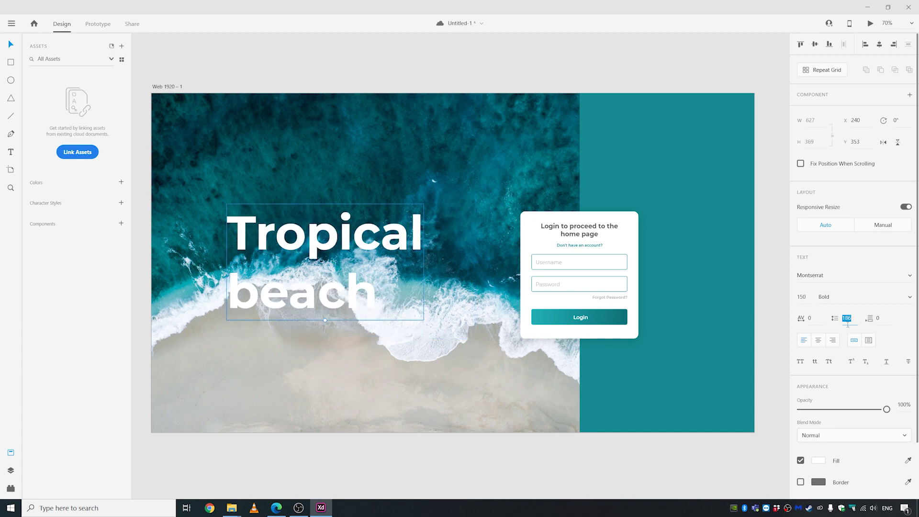
key("shift+Down")
key("shift+Up")
key("Up")
key("Up")
key("Up")
key("Up")
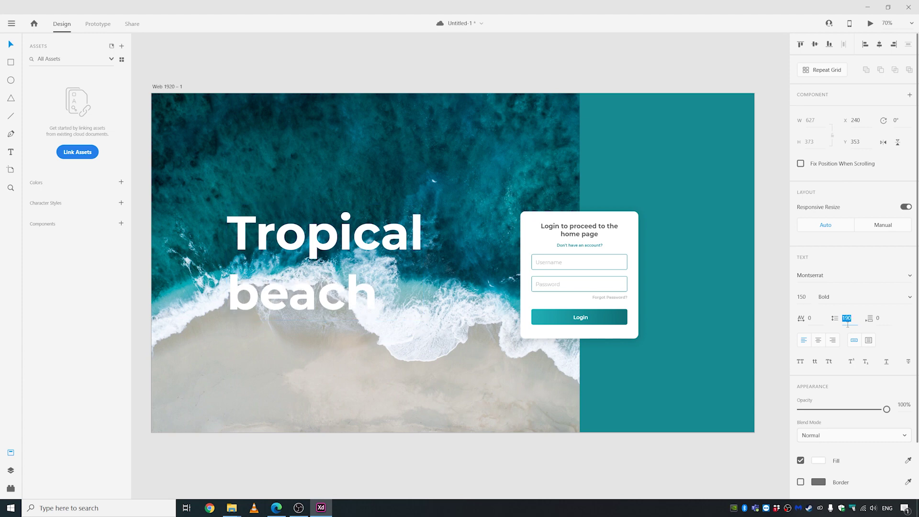
left_click_drag(335, 305, 335, 243)
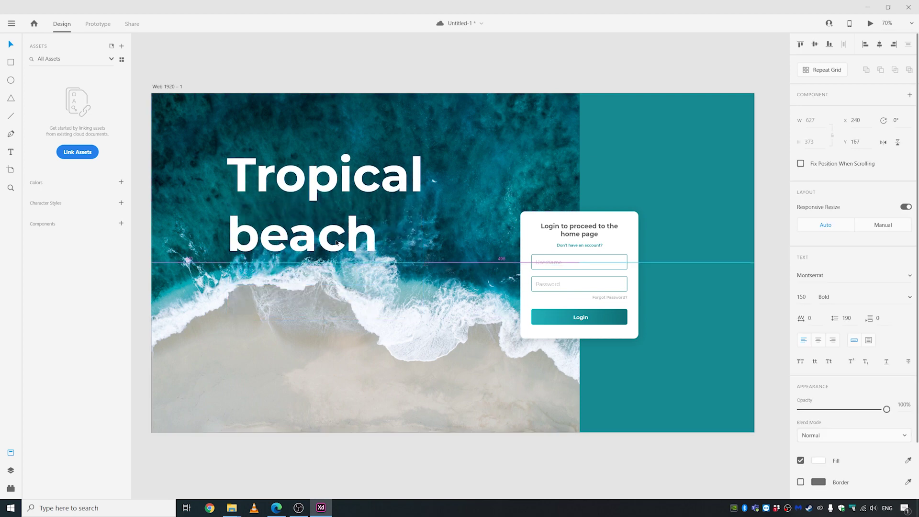
Step: Enlarge the ocean photo downward inside its frame so the shoreline sits lower, below the "Tropical beach" heading
double_click(379, 369)
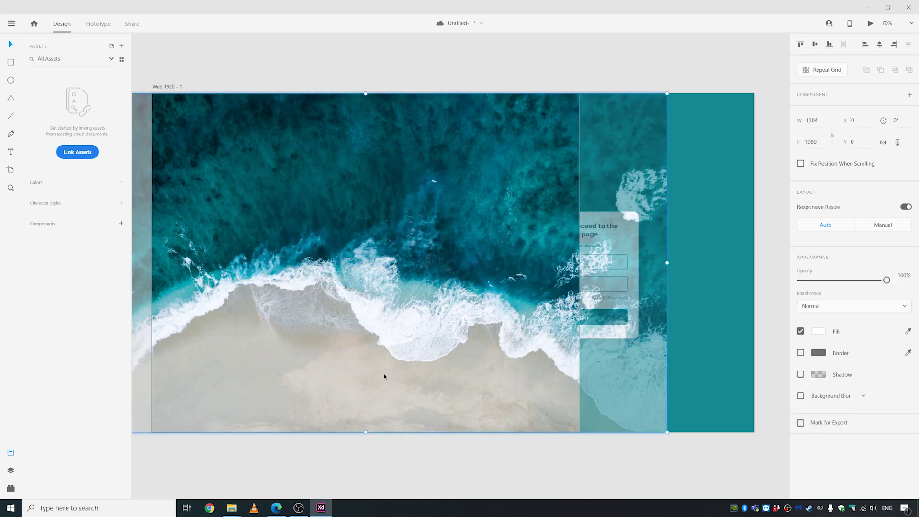
key("Escape")
scroll(379, 371, "down", 2)
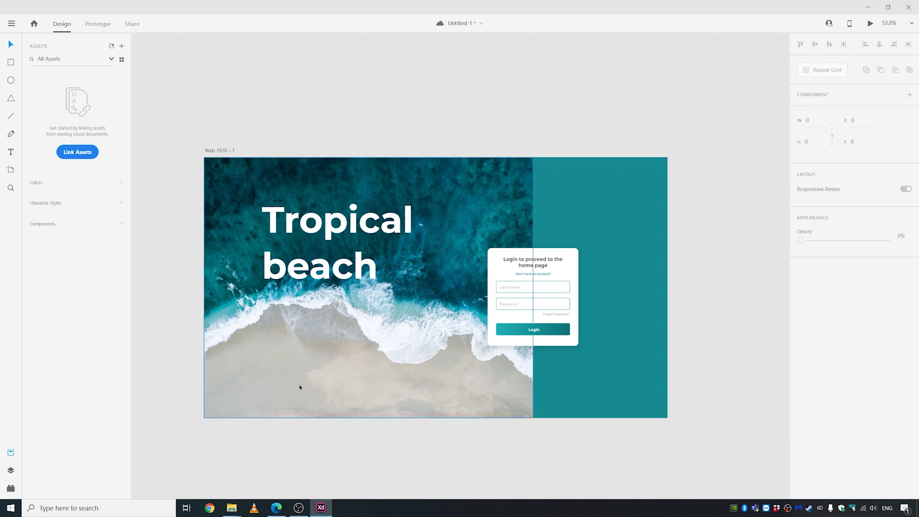
double_click(338, 357)
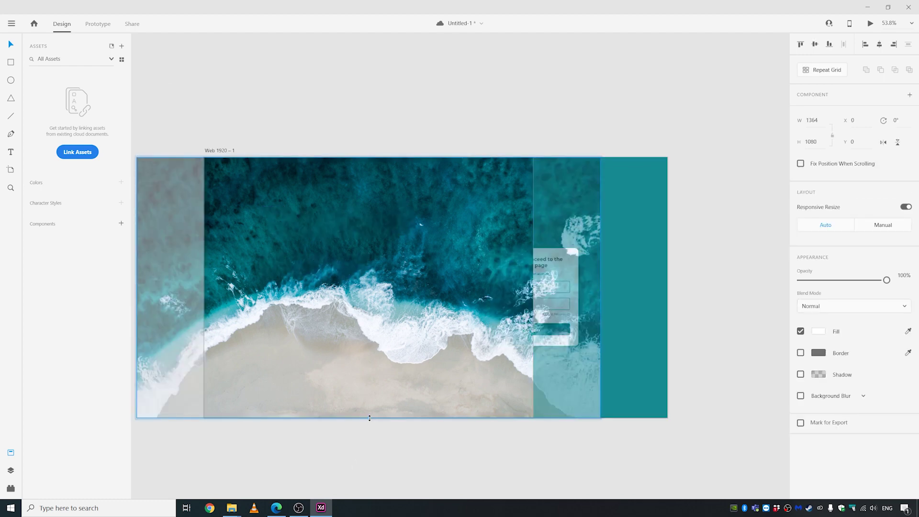
left_click_drag(370, 419, 370, 474)
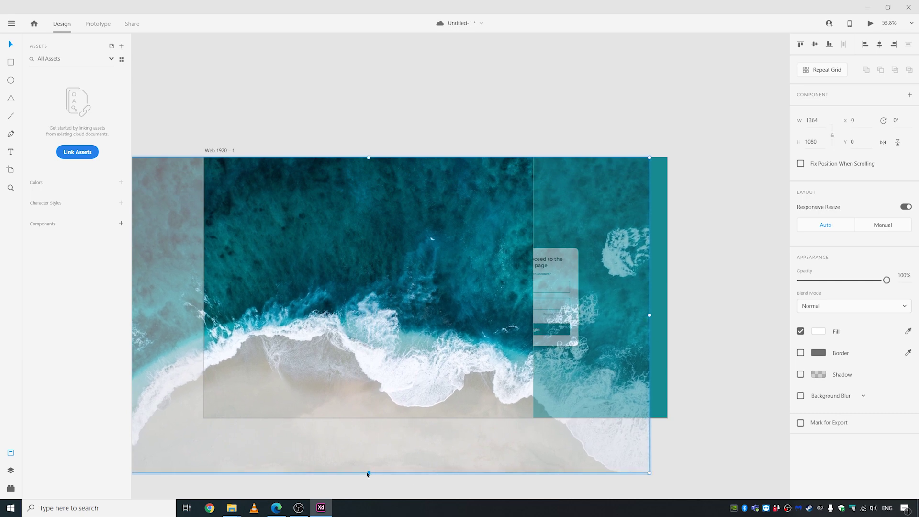
left_click_drag(368, 473, 368, 481)
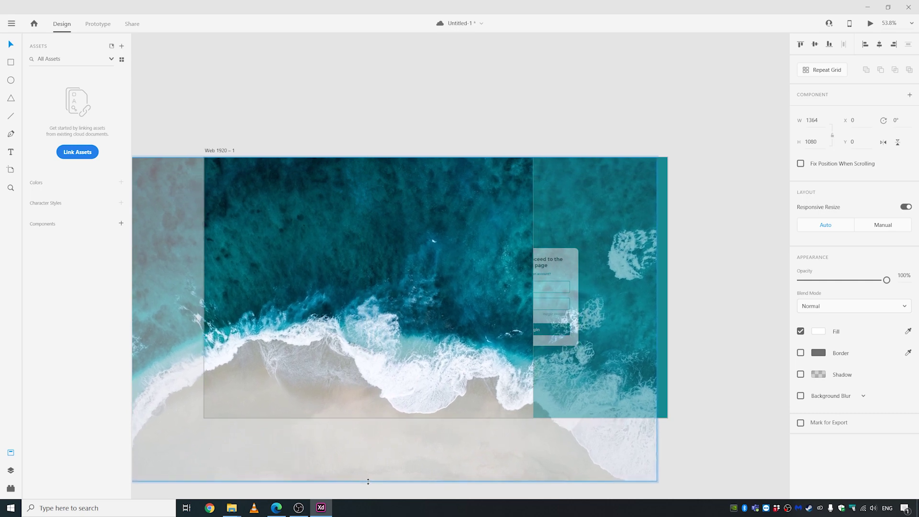
left_click(406, 91)
scroll(362, 392, "up", 2)
left_click(343, 249)
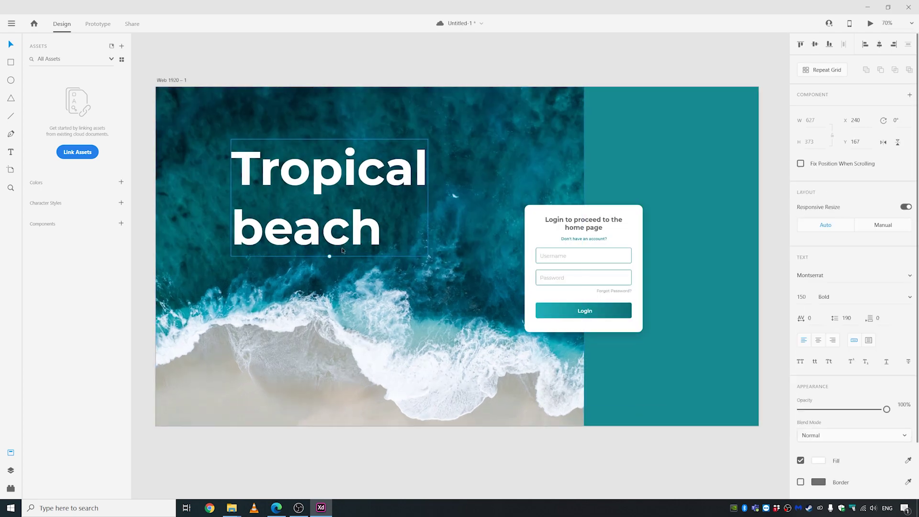
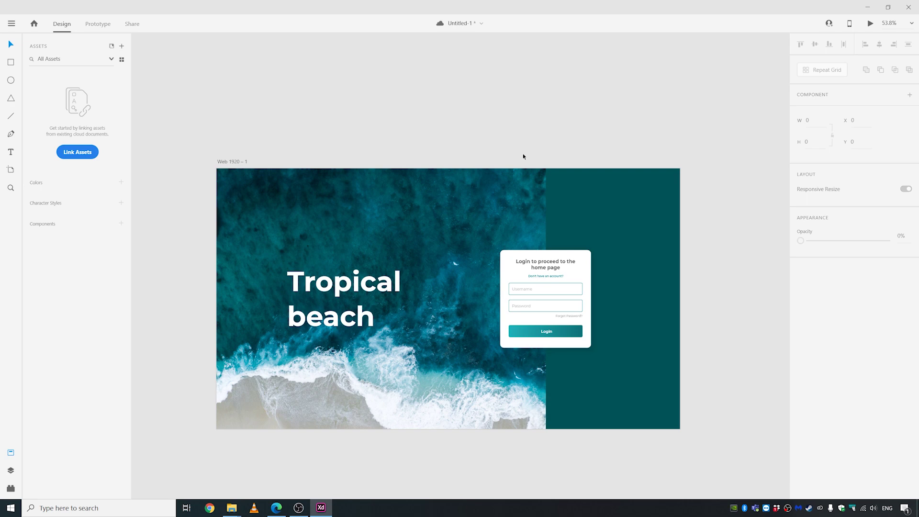
Step: Widen the ocean image to 1920 px so it fills the artboard behind the dark teal side panel
left_click(480, 221)
left_click_drag(546, 298, 681, 297)
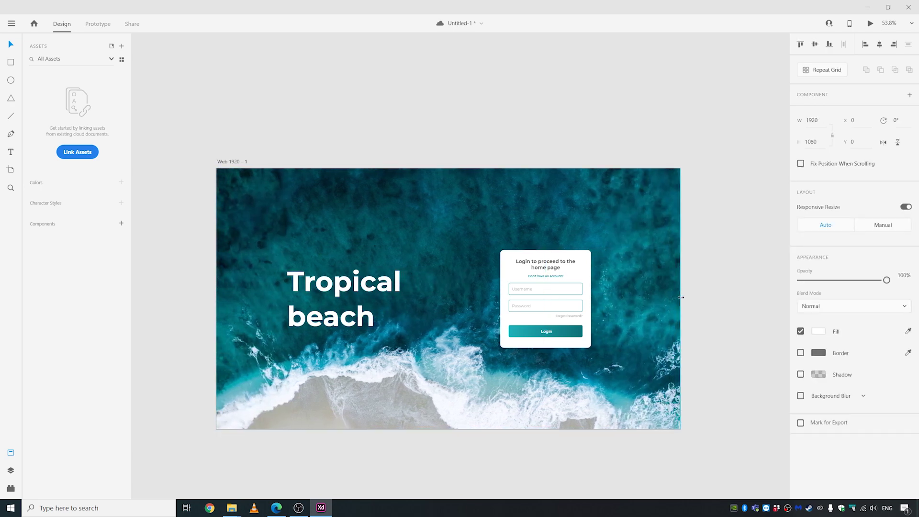
left_click_drag(719, 269, 640, 299)
key("ctrl+z")
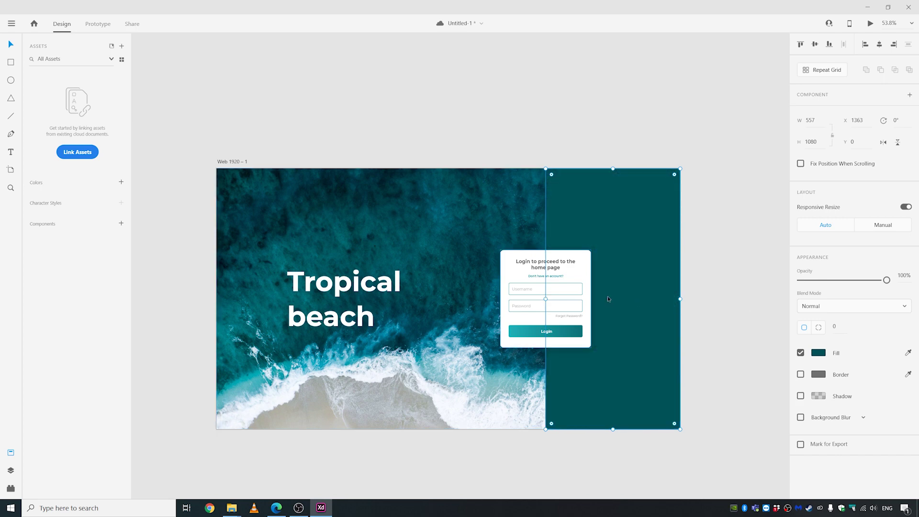
Step: Reduce the side panel's opacity to 31% and change its fill to black
left_click_drag(887, 279, 828, 285)
left_click(819, 353)
left_click(689, 390)
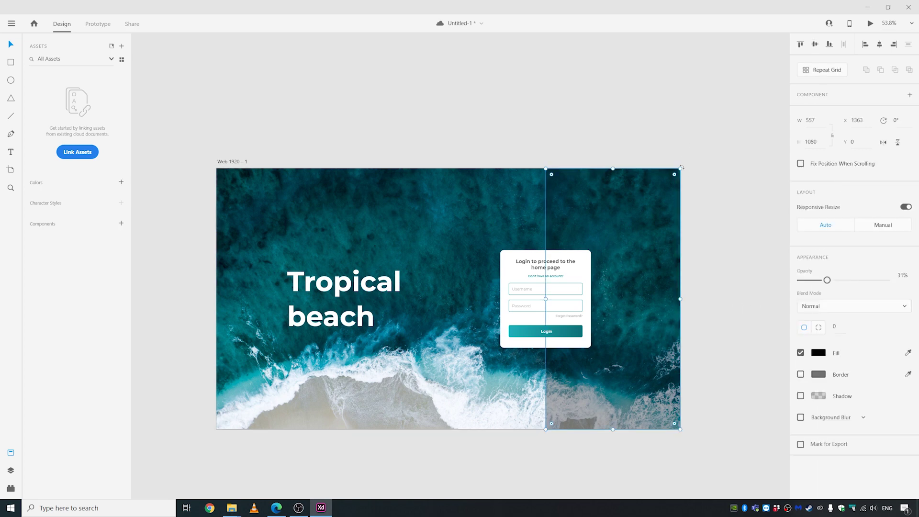
left_click_drag(546, 299, 533, 298)
left_click_drag(538, 174, 694, 308)
key("ctrl+z")
key("Delete")
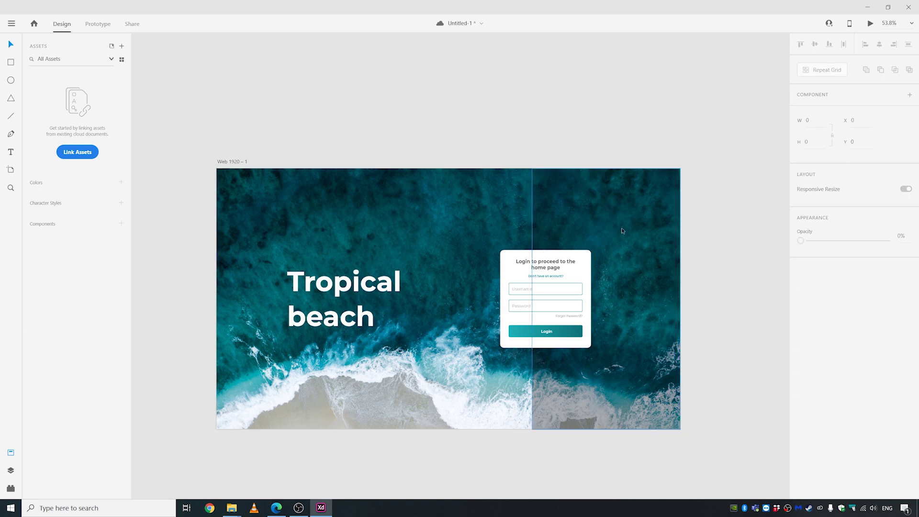
left_click(623, 231)
key("ctrl+z")
left_click(741, 248)
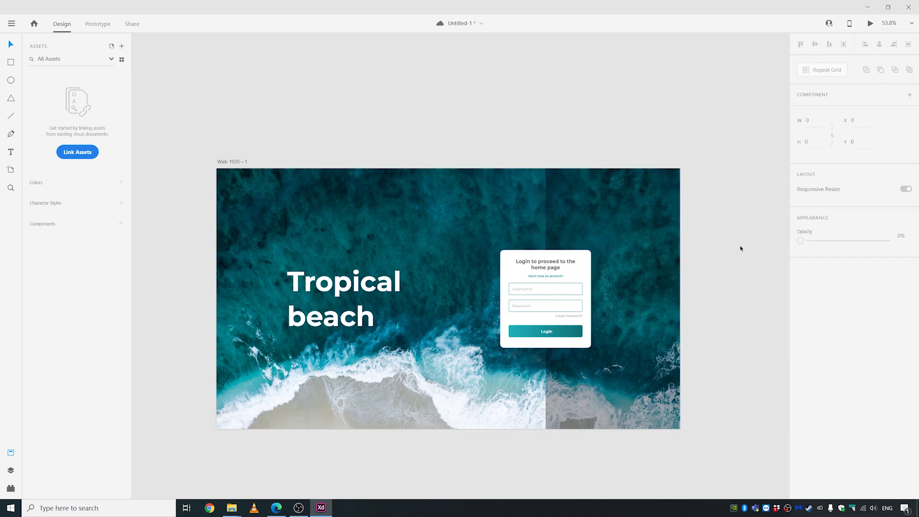
Step: Move the side panel left so it sits behind the login card, and set its opacity to 40%
scroll(619, 268, "down", 1)
left_click_drag(641, 286, 573, 281)
left_click_drag(827, 280, 843, 283)
left_click(729, 341)
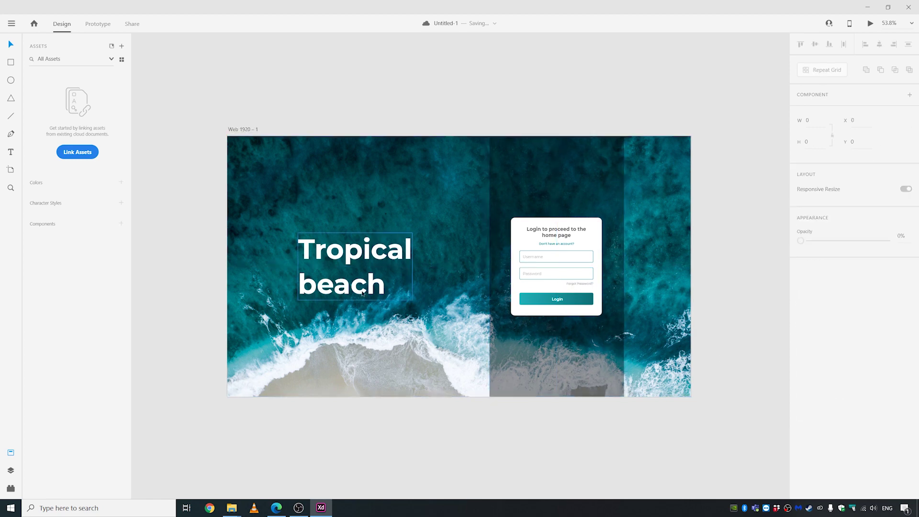
Step: Duplicate the "Tropical beach" heading straight upward and change the copy's text to "Sunny Side"
scroll(342, 270, "up", 2)
left_click_drag(314, 266, 314, 218, "alt")
double_click(292, 208)
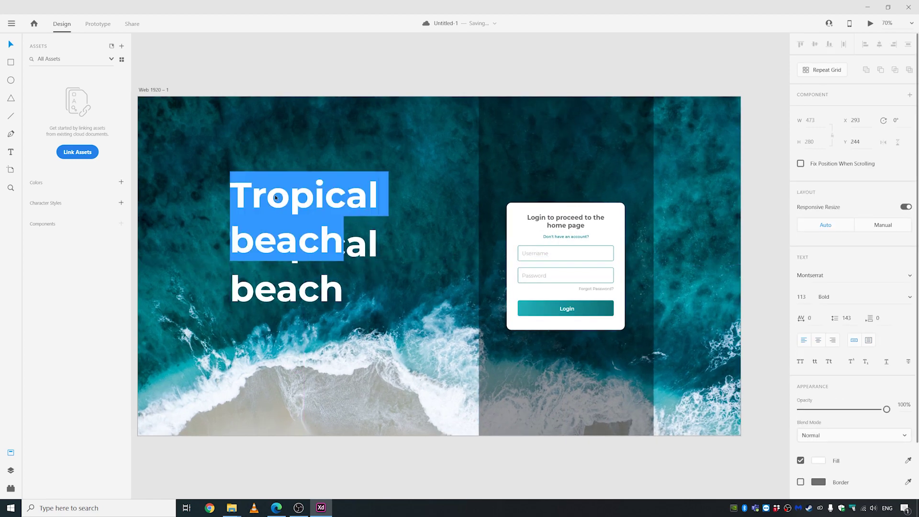
type("Sunny Side")
key("Escape")
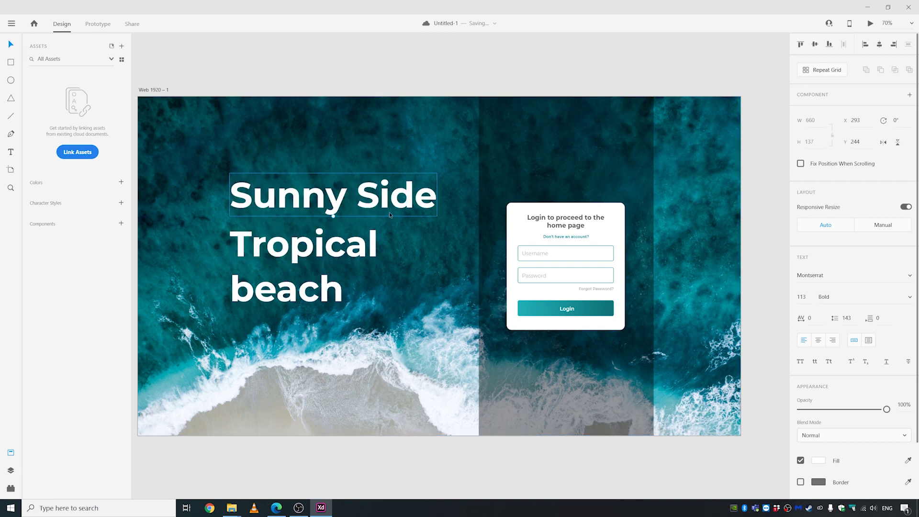
Step: Set the "Sunny Side" text size to 50 and move it straight down below the heading to Y 685
type("50")
key("Return")
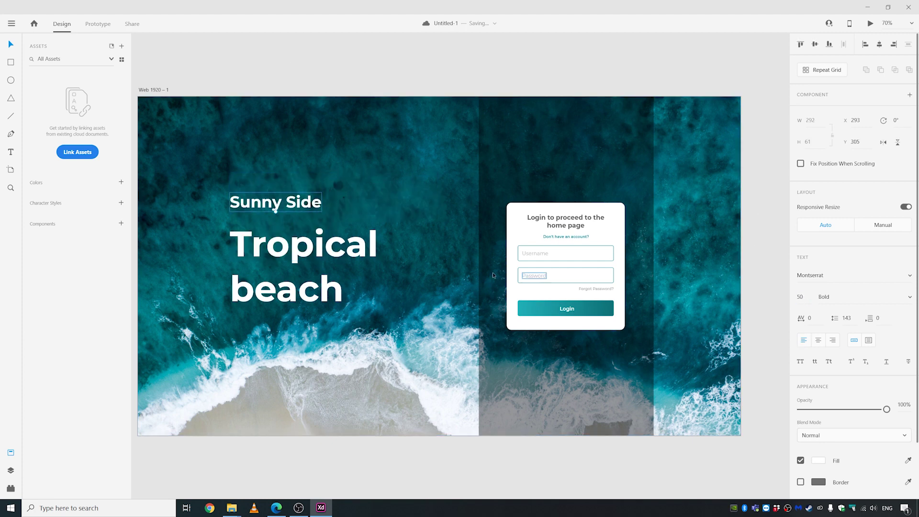
left_click_drag(307, 204, 309, 323)
Step: Set the "Sunny Side" font weight to Medium and move it together with the heading up, placing the heading at Y 330
left_click(913, 298)
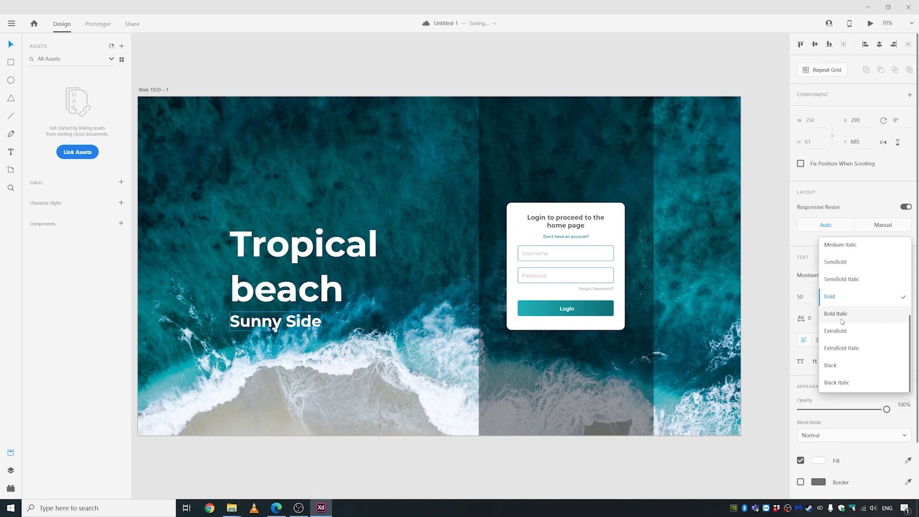
scroll(862, 297, "up", 5)
left_click(848, 256)
left_click(890, 297)
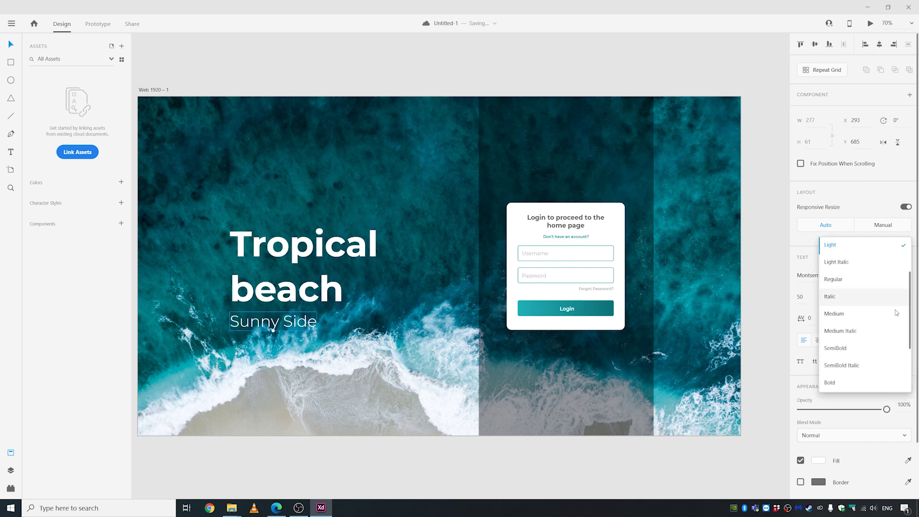
left_click(895, 310)
left_click(277, 299, "shift")
left_click_drag(276, 299, 276, 277)
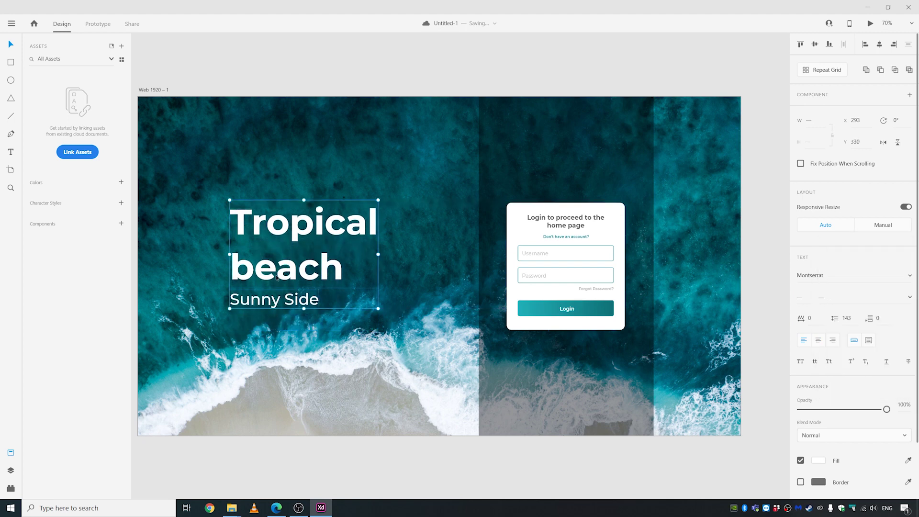
Step: Tighten the "Tropical beach" heading's line spacing to 121
key("Escape")
left_click(301, 225)
left_click(846, 318)
key("shift+Down")
key("shift+Down")
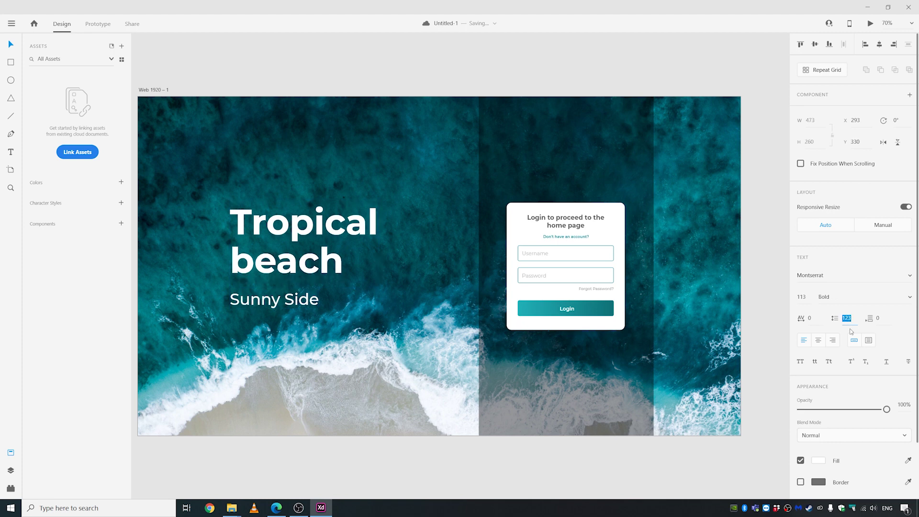
key("Down")
key("Down")
key("Down")
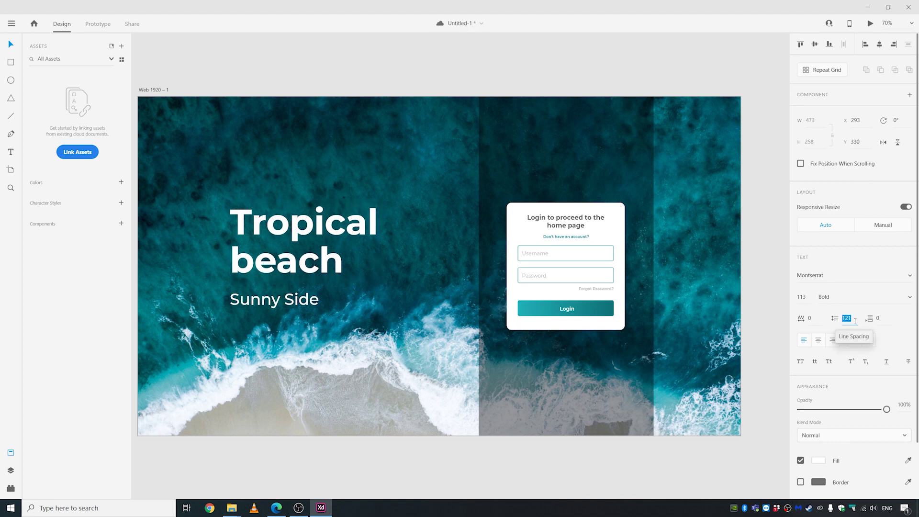
Step: Move "Sunny Side" closer to the heading, set its size to 40, and shift both texts slightly down together
left_click_drag(250, 307, 248, 300)
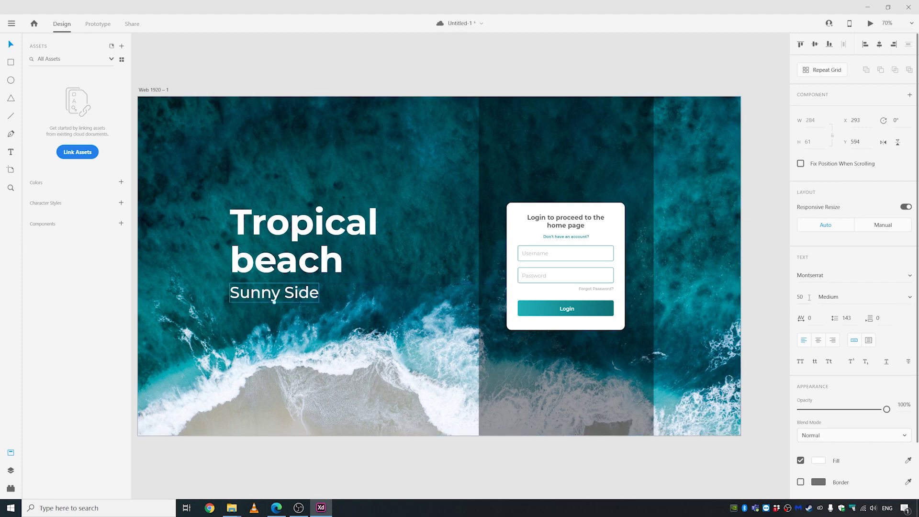
type("40")
key("Return")
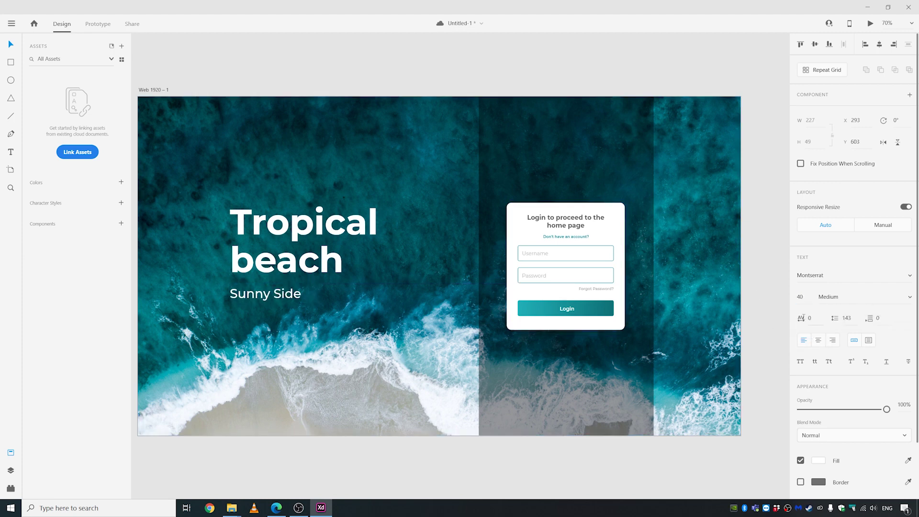
left_click(287, 239, "shift")
left_click_drag(287, 240, 287, 252)
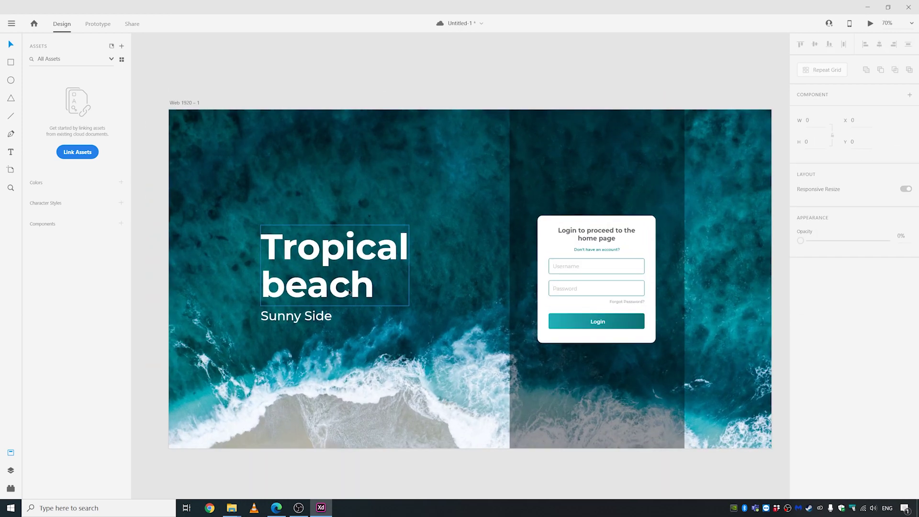
Step: Narrow the side panel symmetrically to 499 px wide at X 1114, keeping it centred behind the login card
scroll(350, 292, "down", 2)
left_click(532, 166)
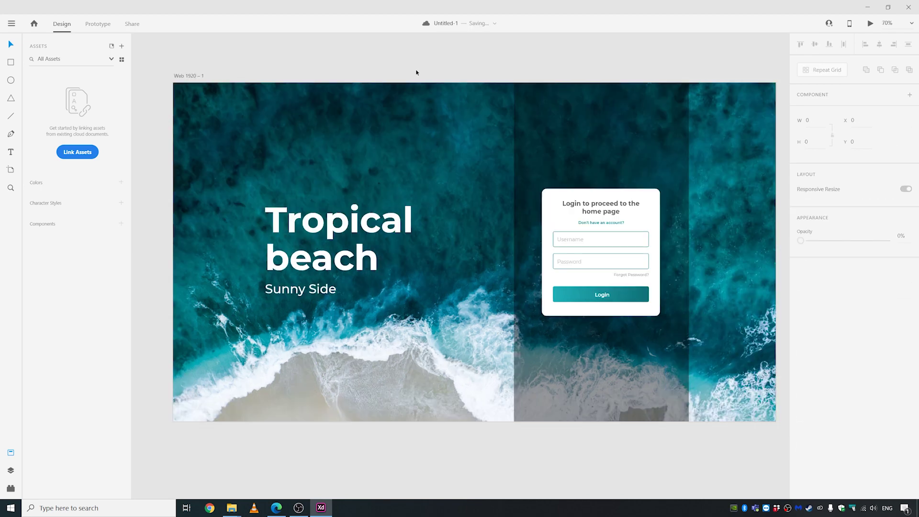
left_click(516, 249)
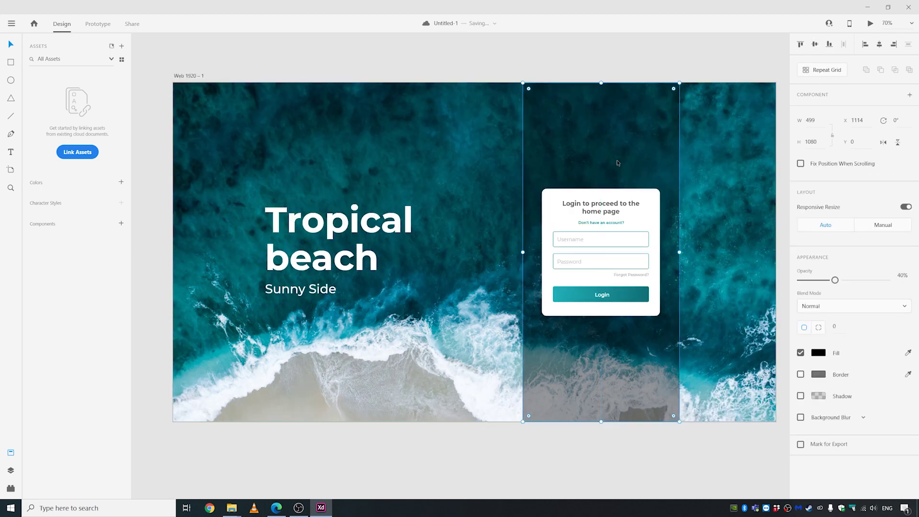
Step: Set the side panel's opacity to 100% and change its solid fill to a linear gradient
key("0")
left_click(819, 353)
left_click(708, 281)
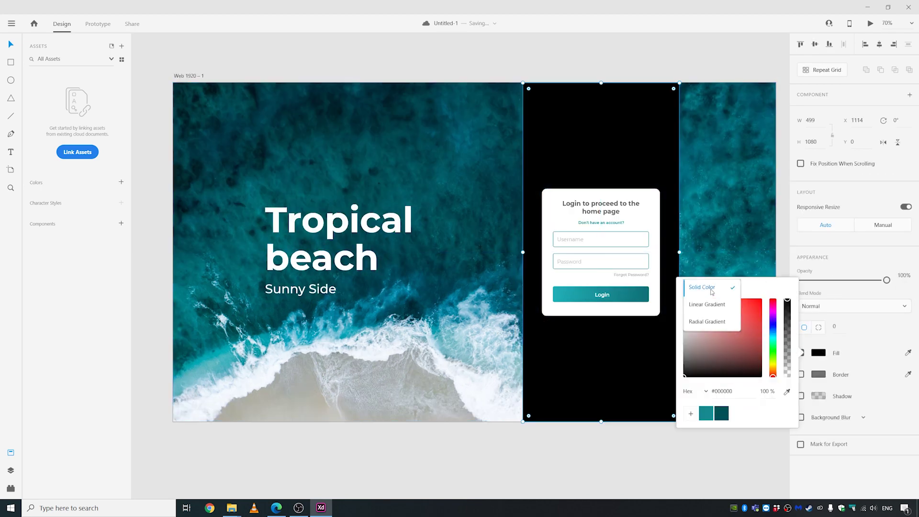
left_click(704, 303)
Step: Make the panel's gradient fade from black at 43% opacity at its top to black at 0% at its bottom
left_click(685, 295)
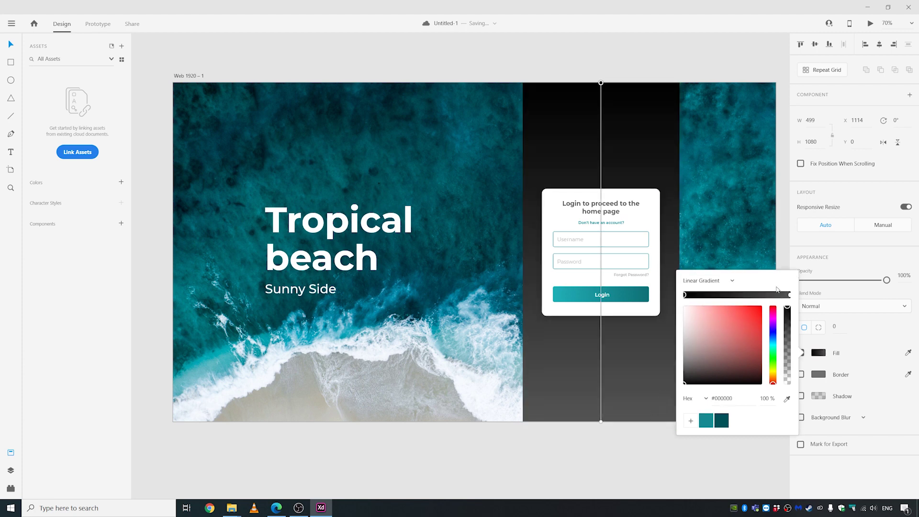
left_click_drag(789, 318, 790, 389)
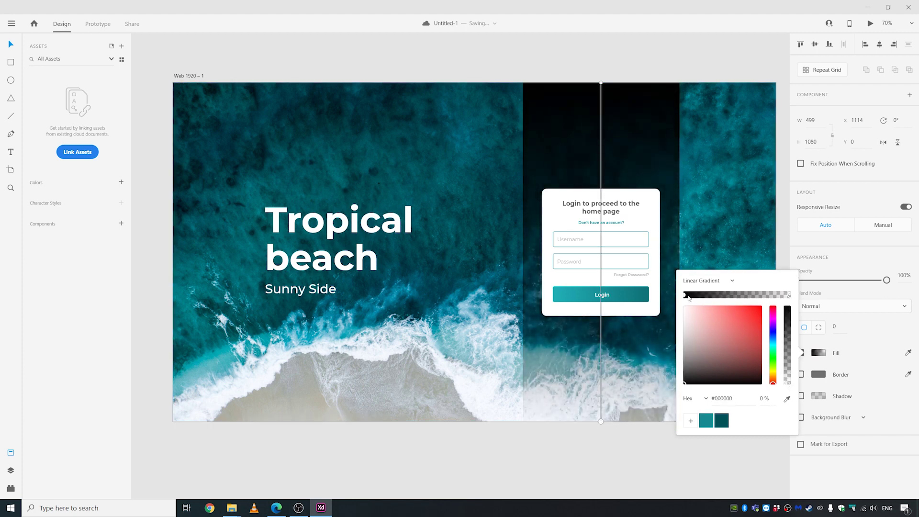
left_click_drag(791, 323, 793, 356)
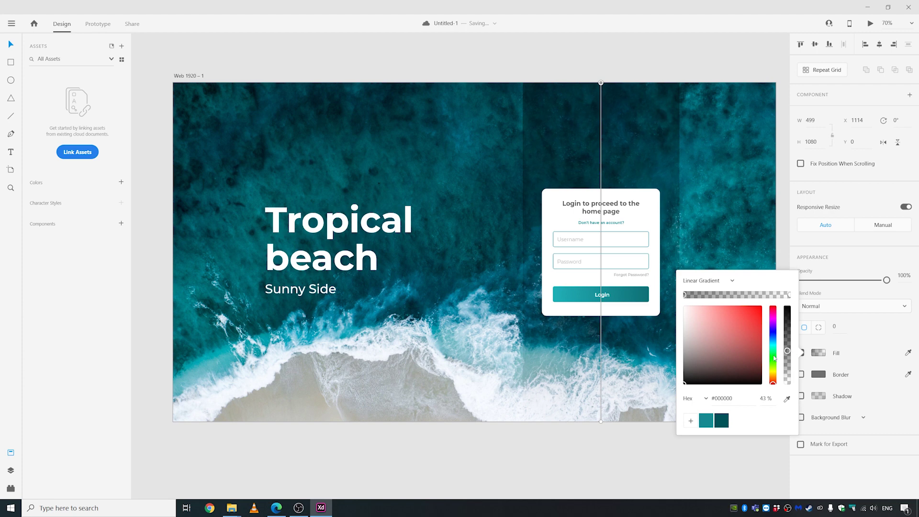
key("Escape")
scroll(381, 295, "down", 2)
scroll(649, 94, "left", 1)
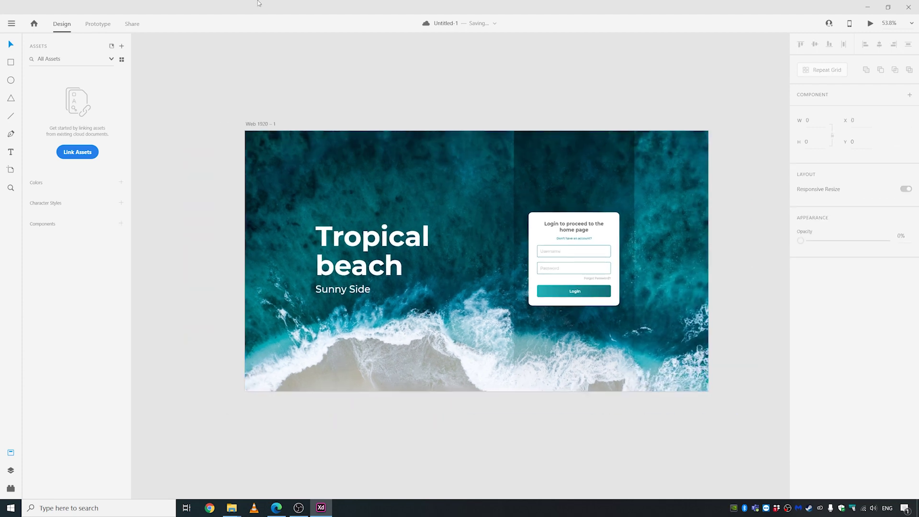